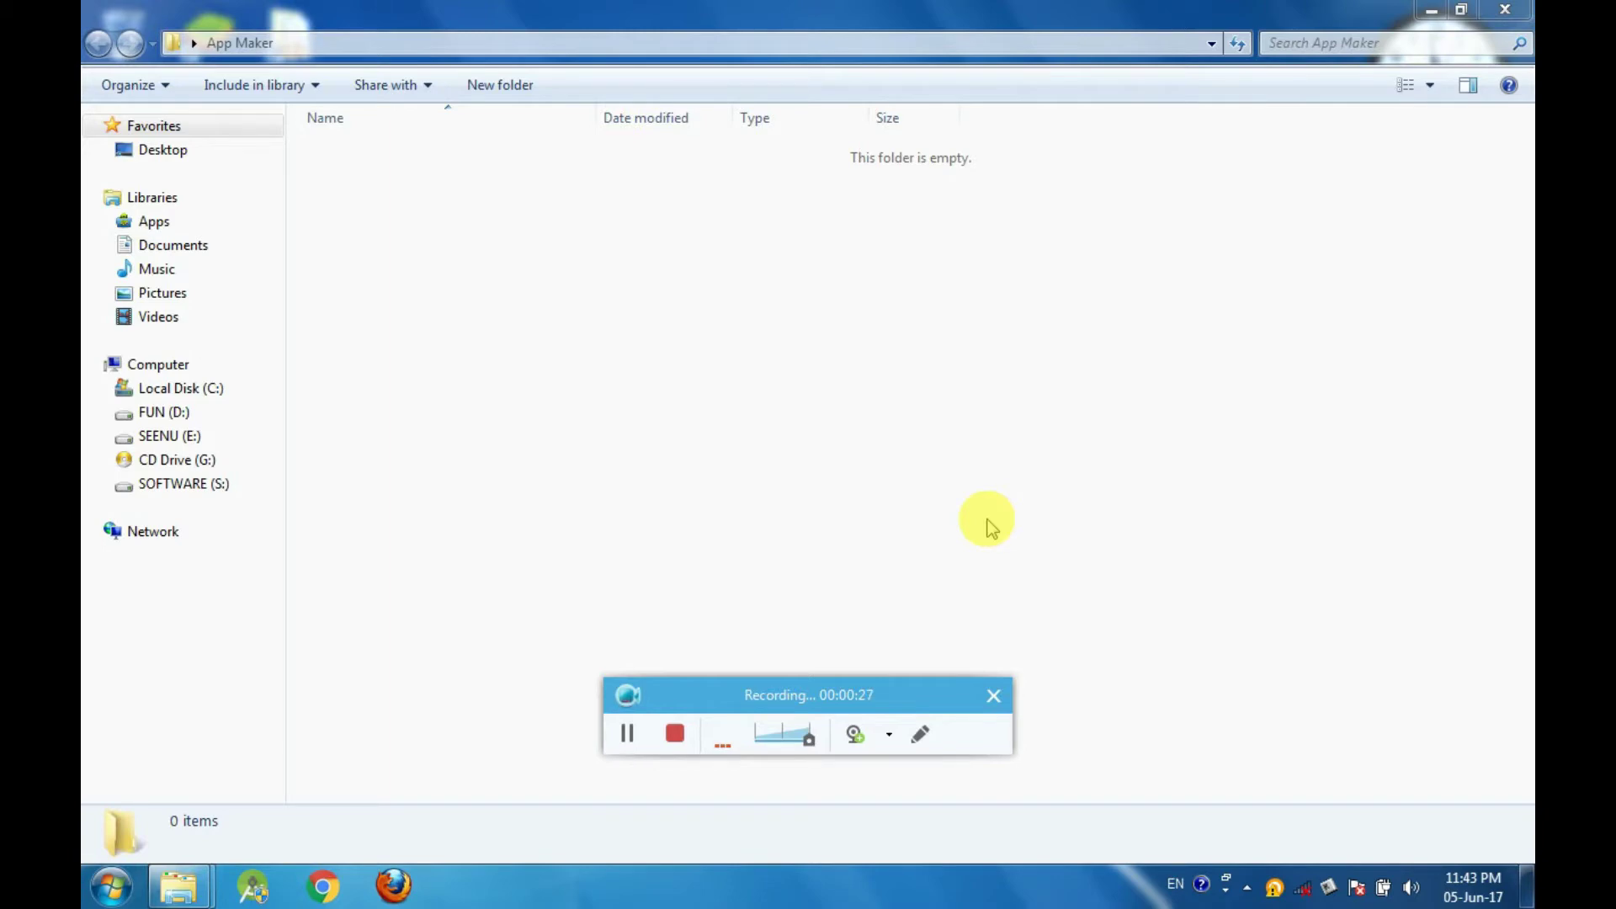
Launch Cameyo.exe from the Portable App Maker folder on the SOFTWARE (S:) drive and start capturing an installation
left_click(206, 485)
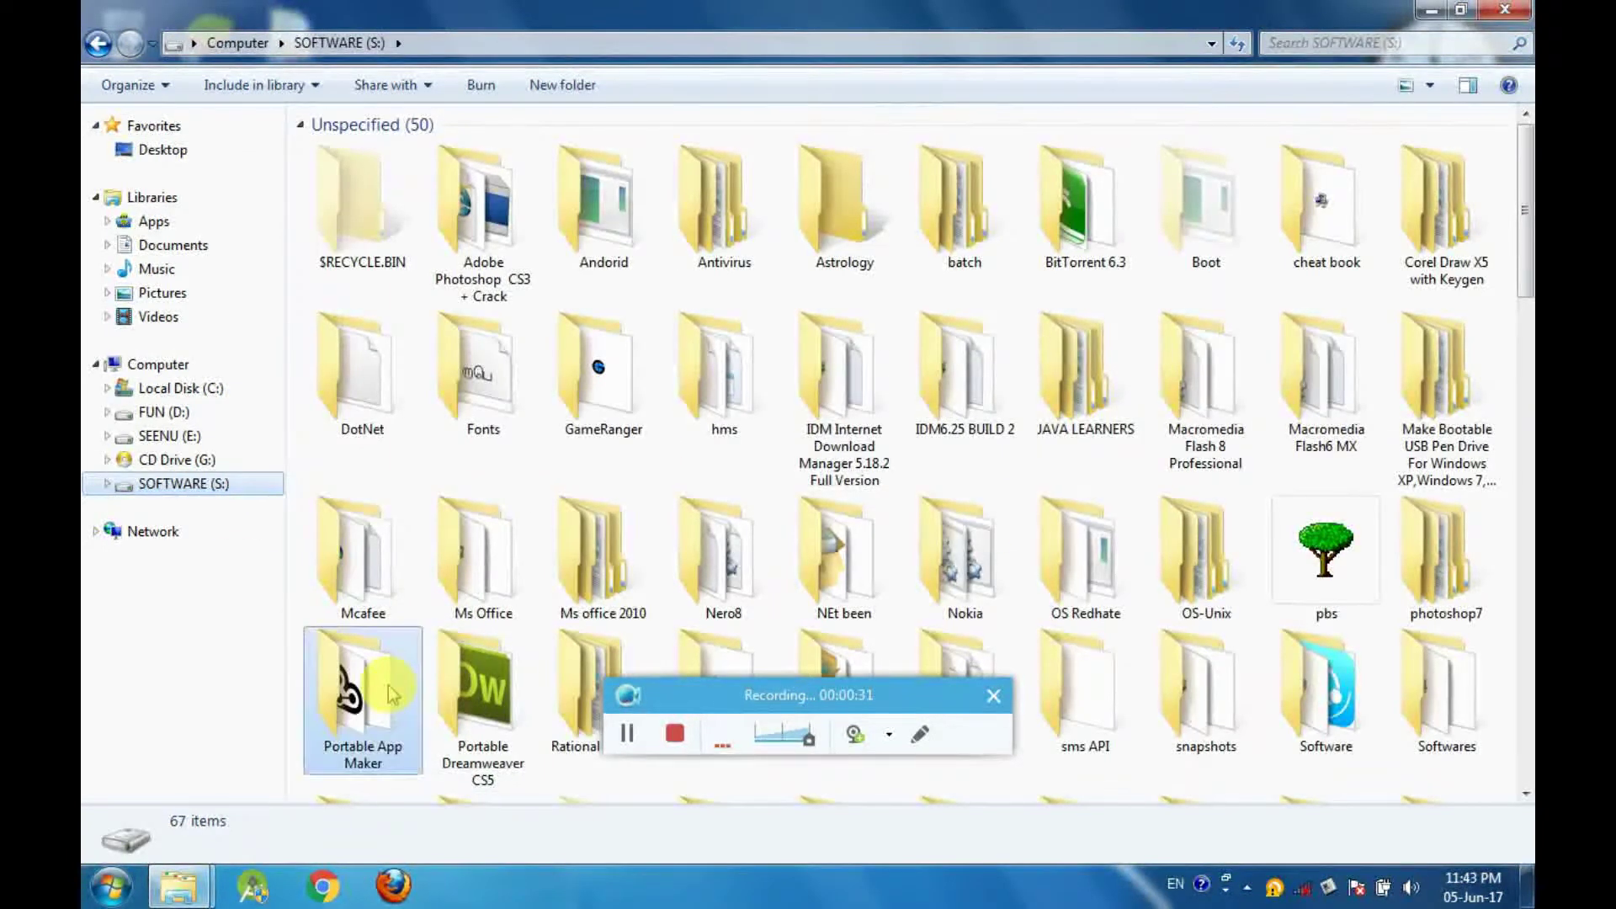
double_click(391, 694)
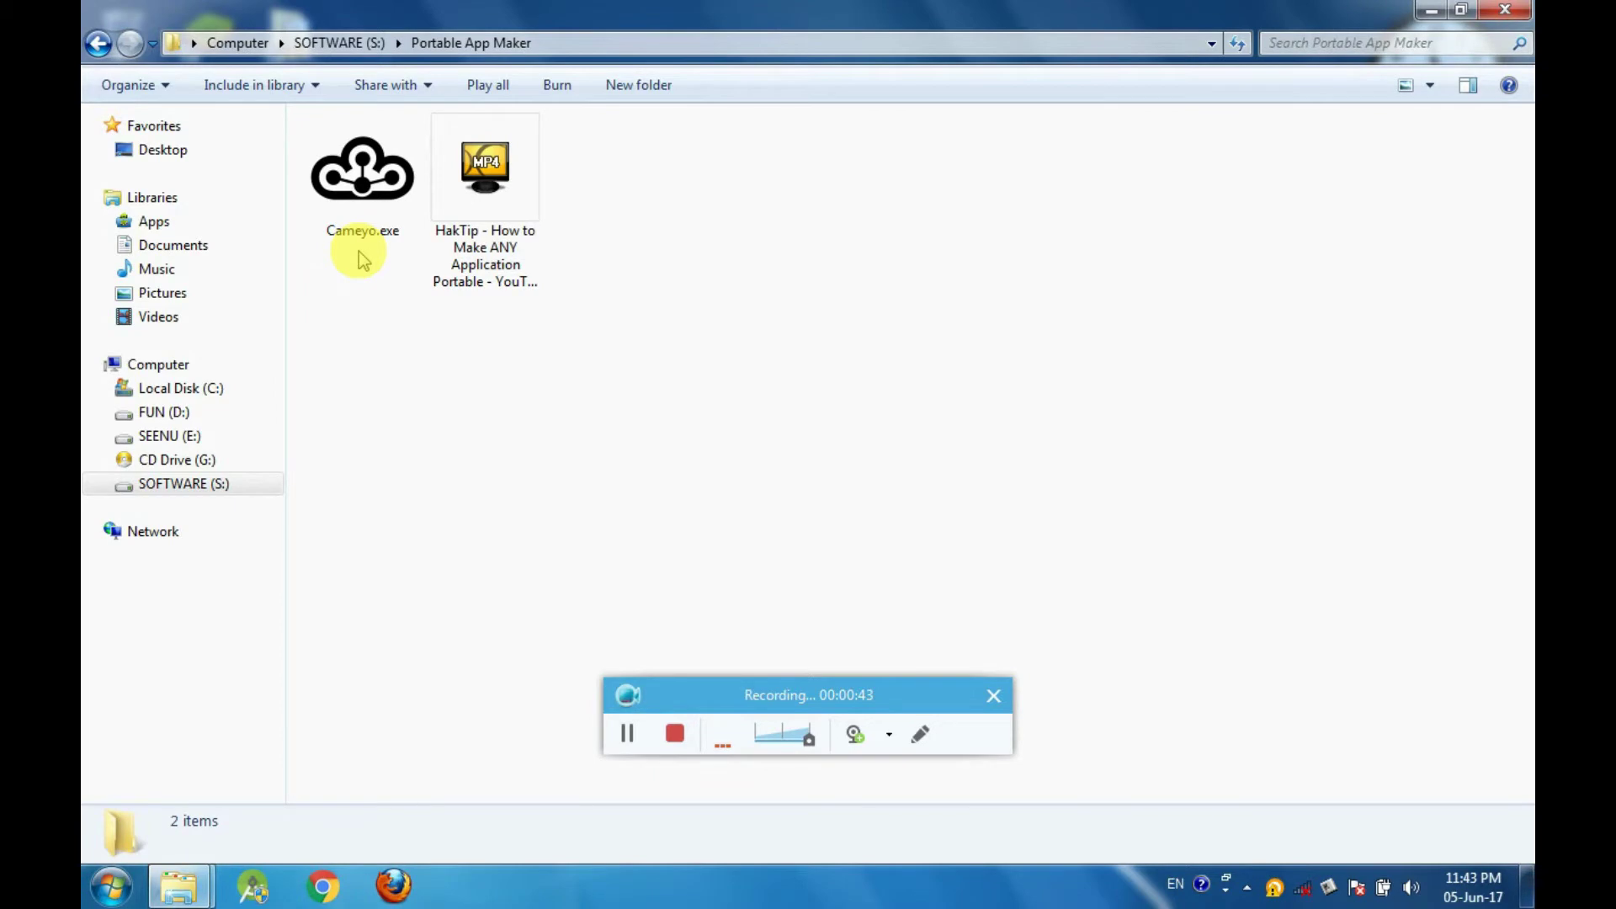
double_click(367, 224)
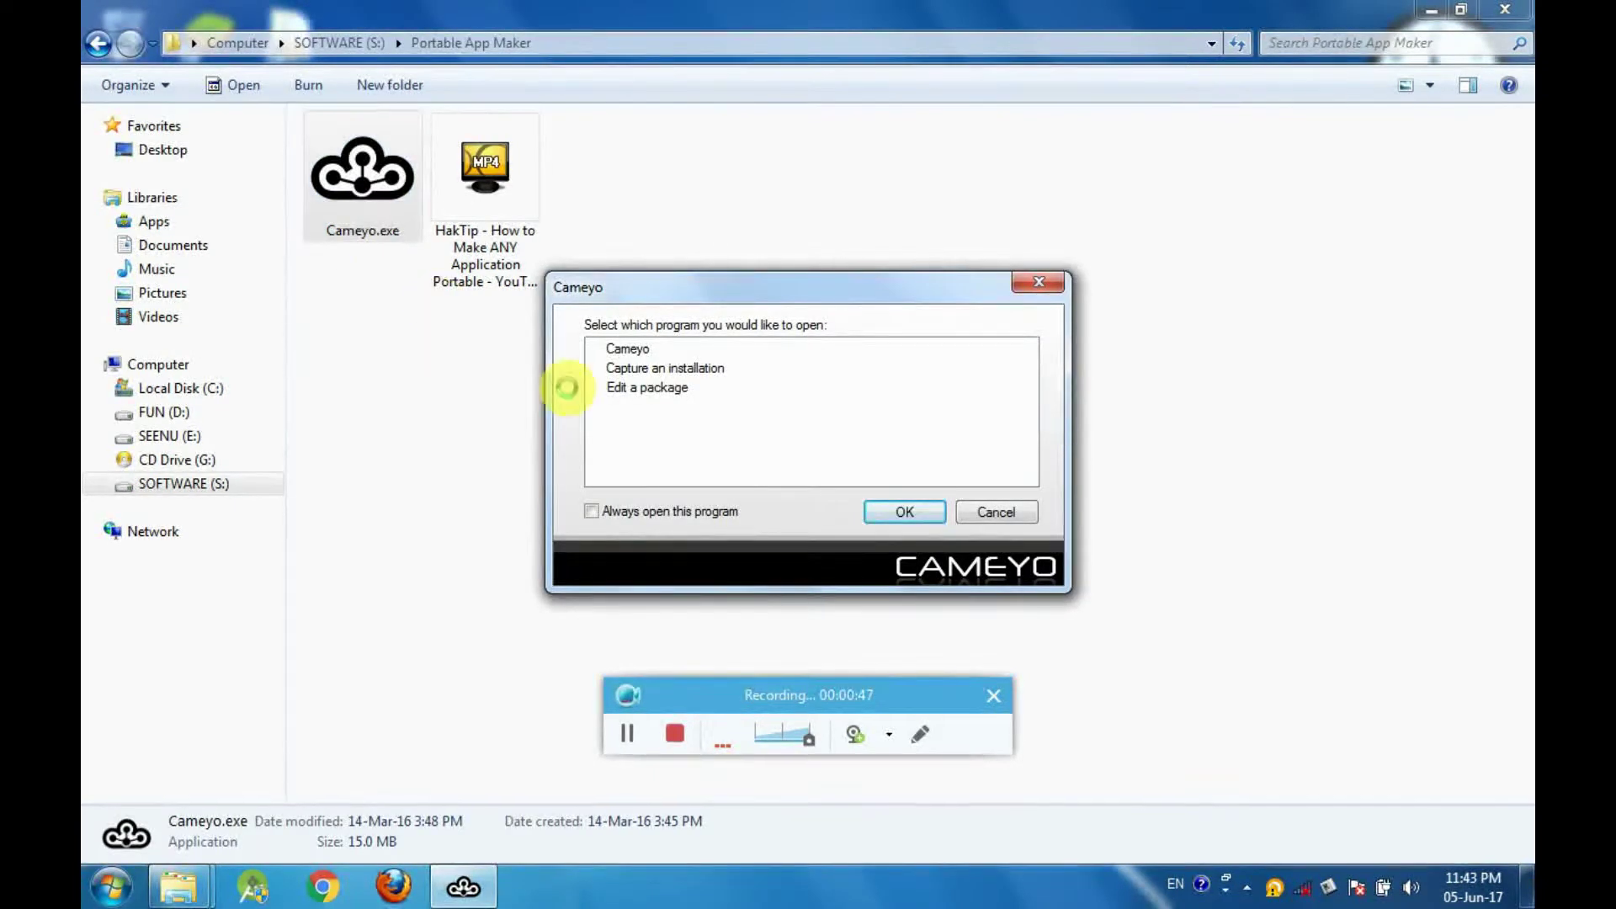
left_click(673, 373)
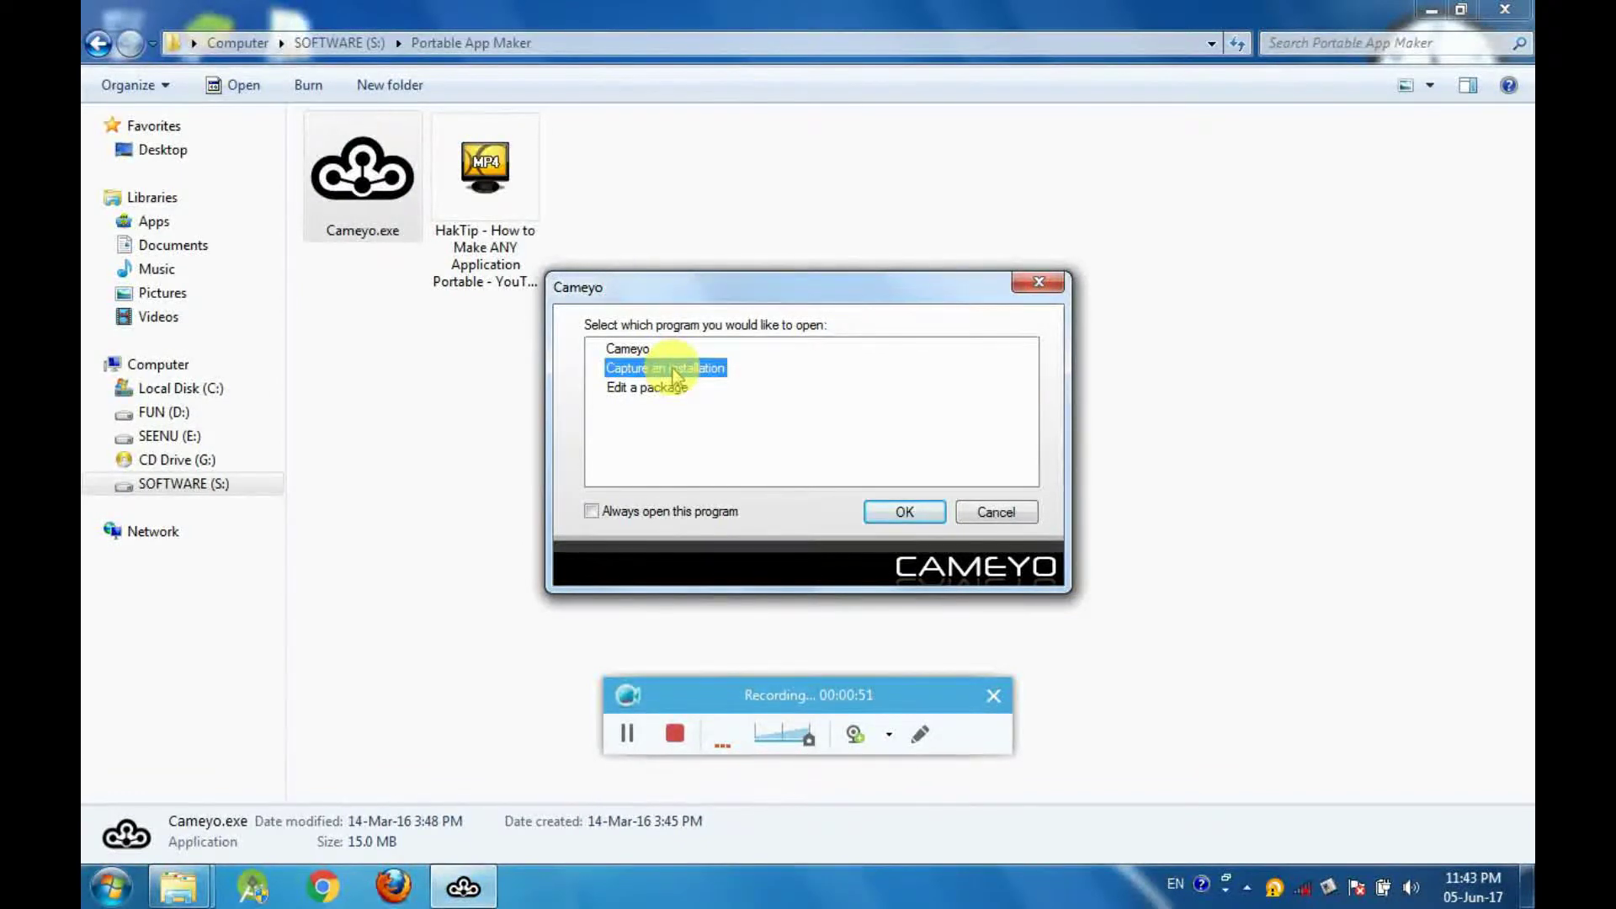
left_click(904, 516)
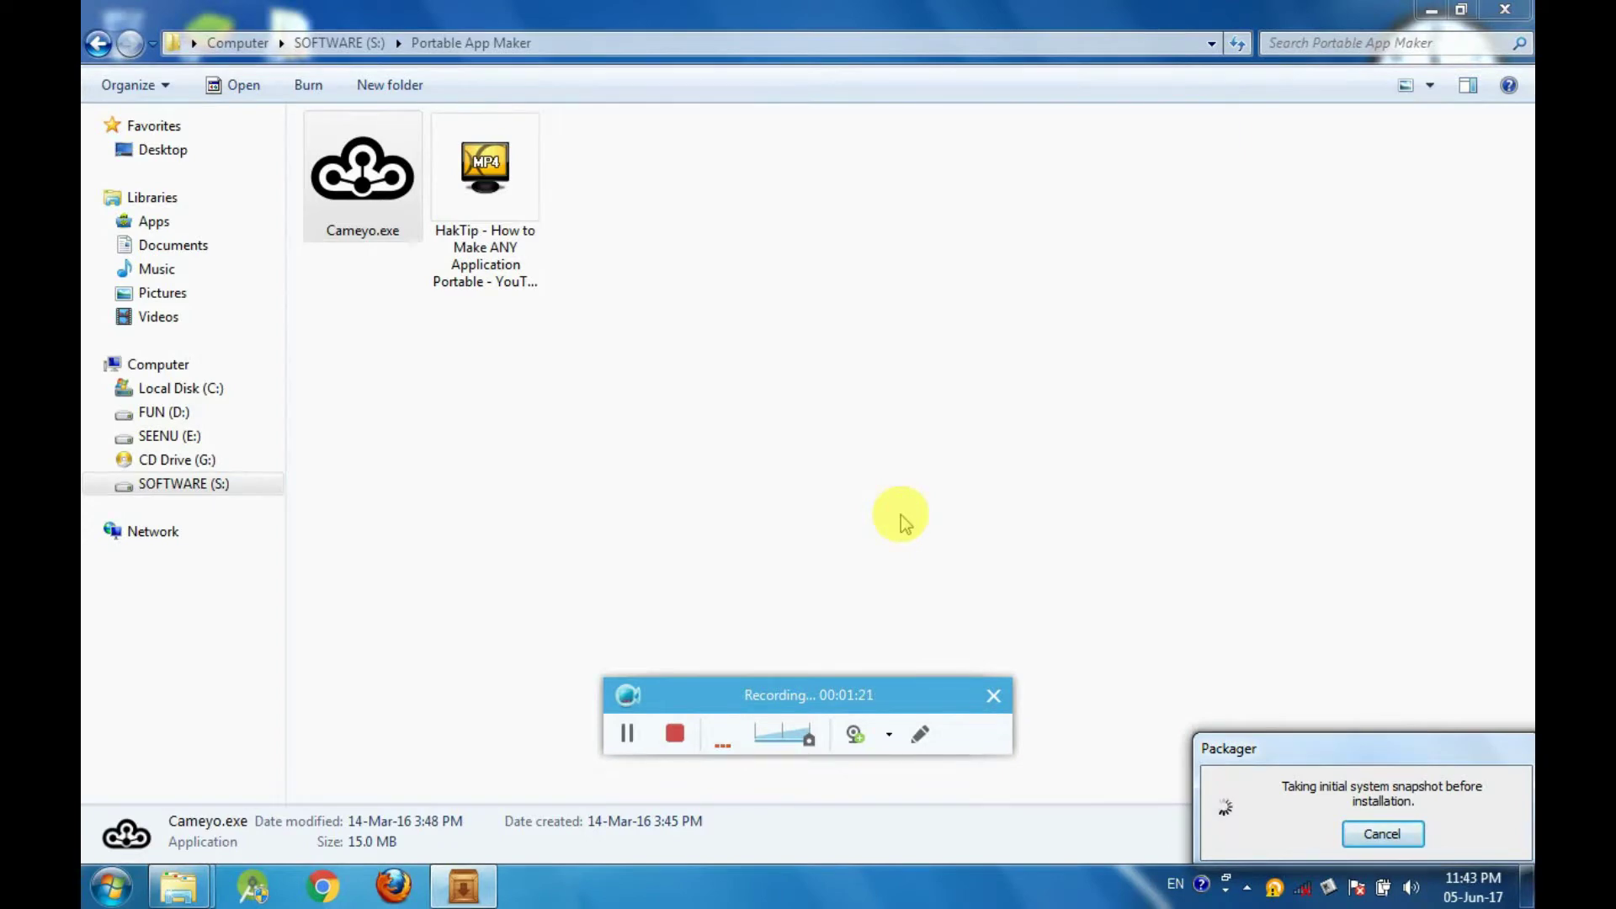
left_click(628, 735)
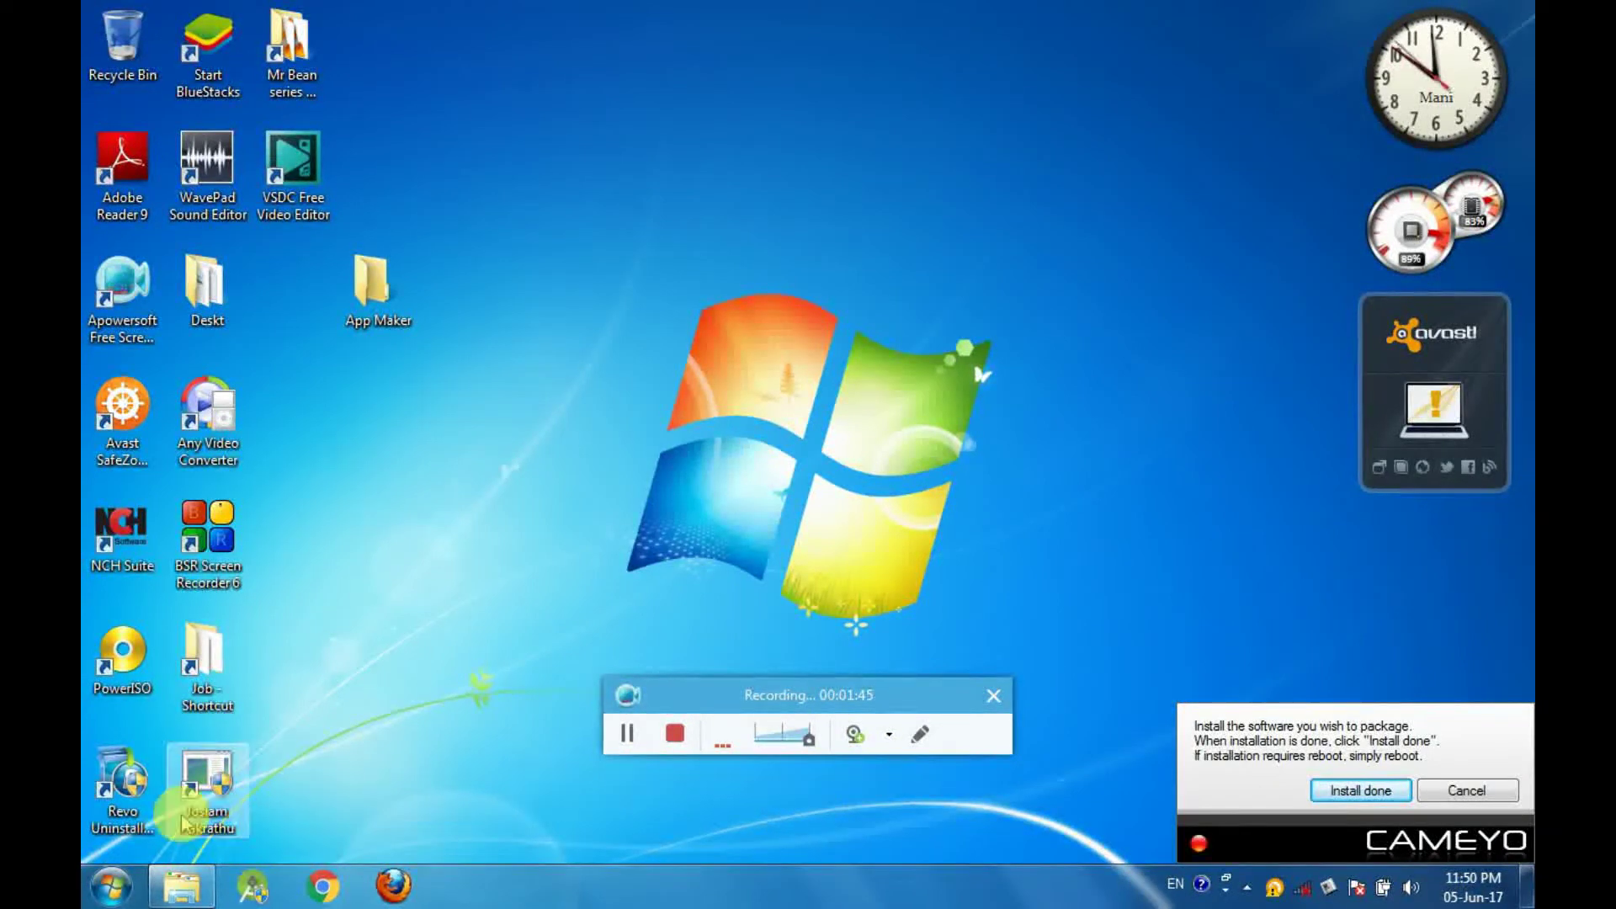
Run the vlc-1.0.5-win32.exe installer from the Softwares folder on the SOFTWARE (S:) drive and minimize the folder window
left_click(110, 886)
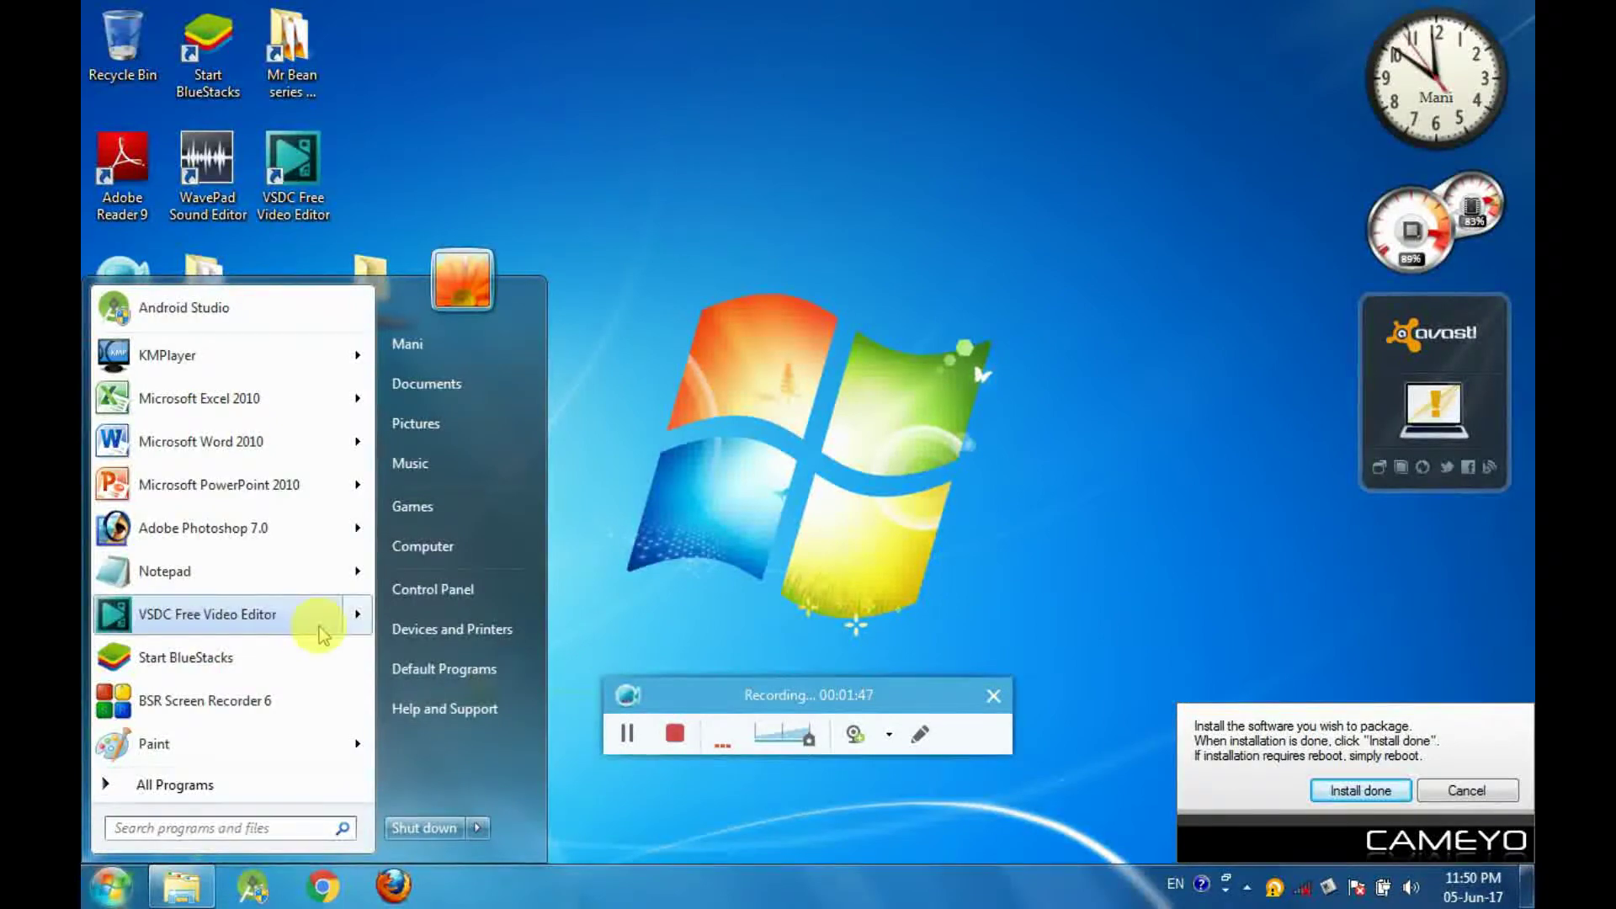
left_click(429, 549)
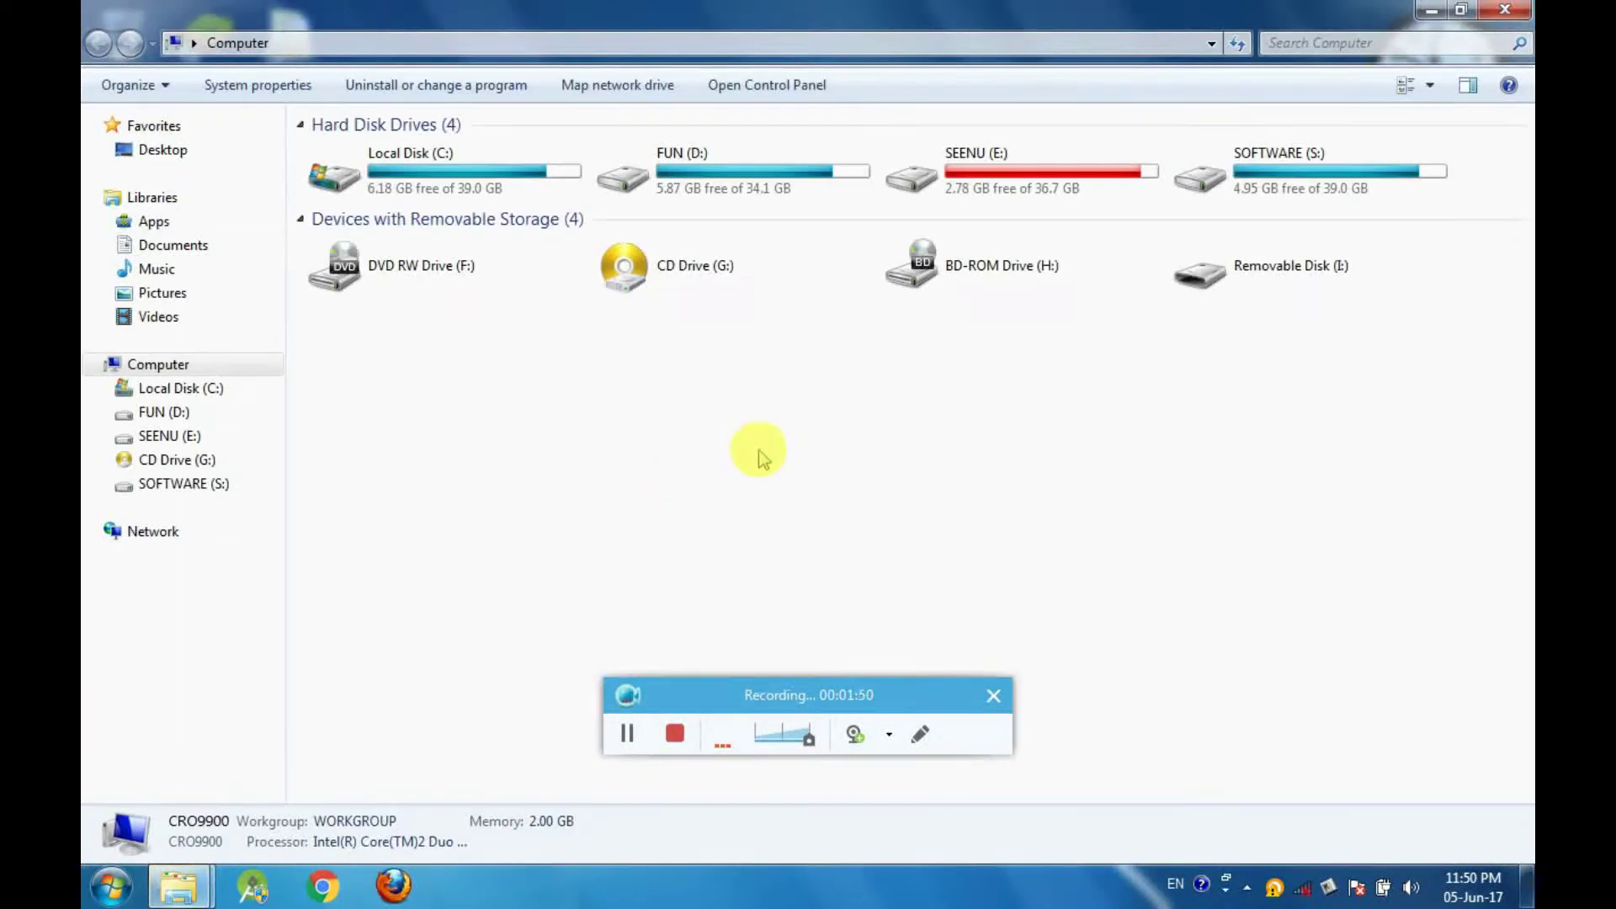
double_click(1245, 160)
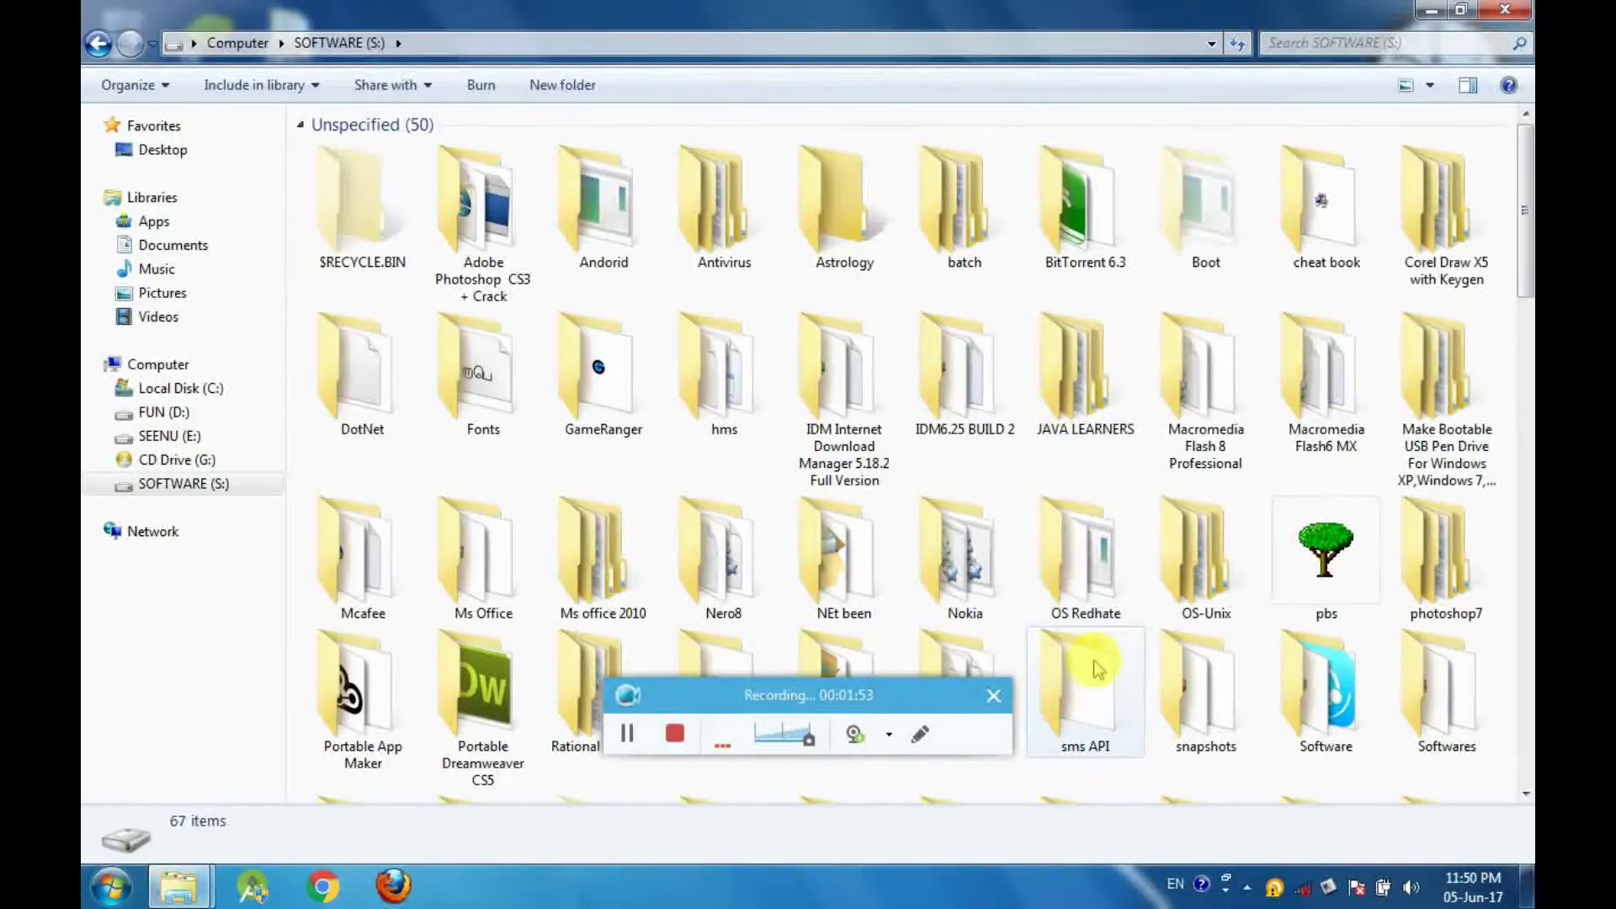
double_click(1312, 675)
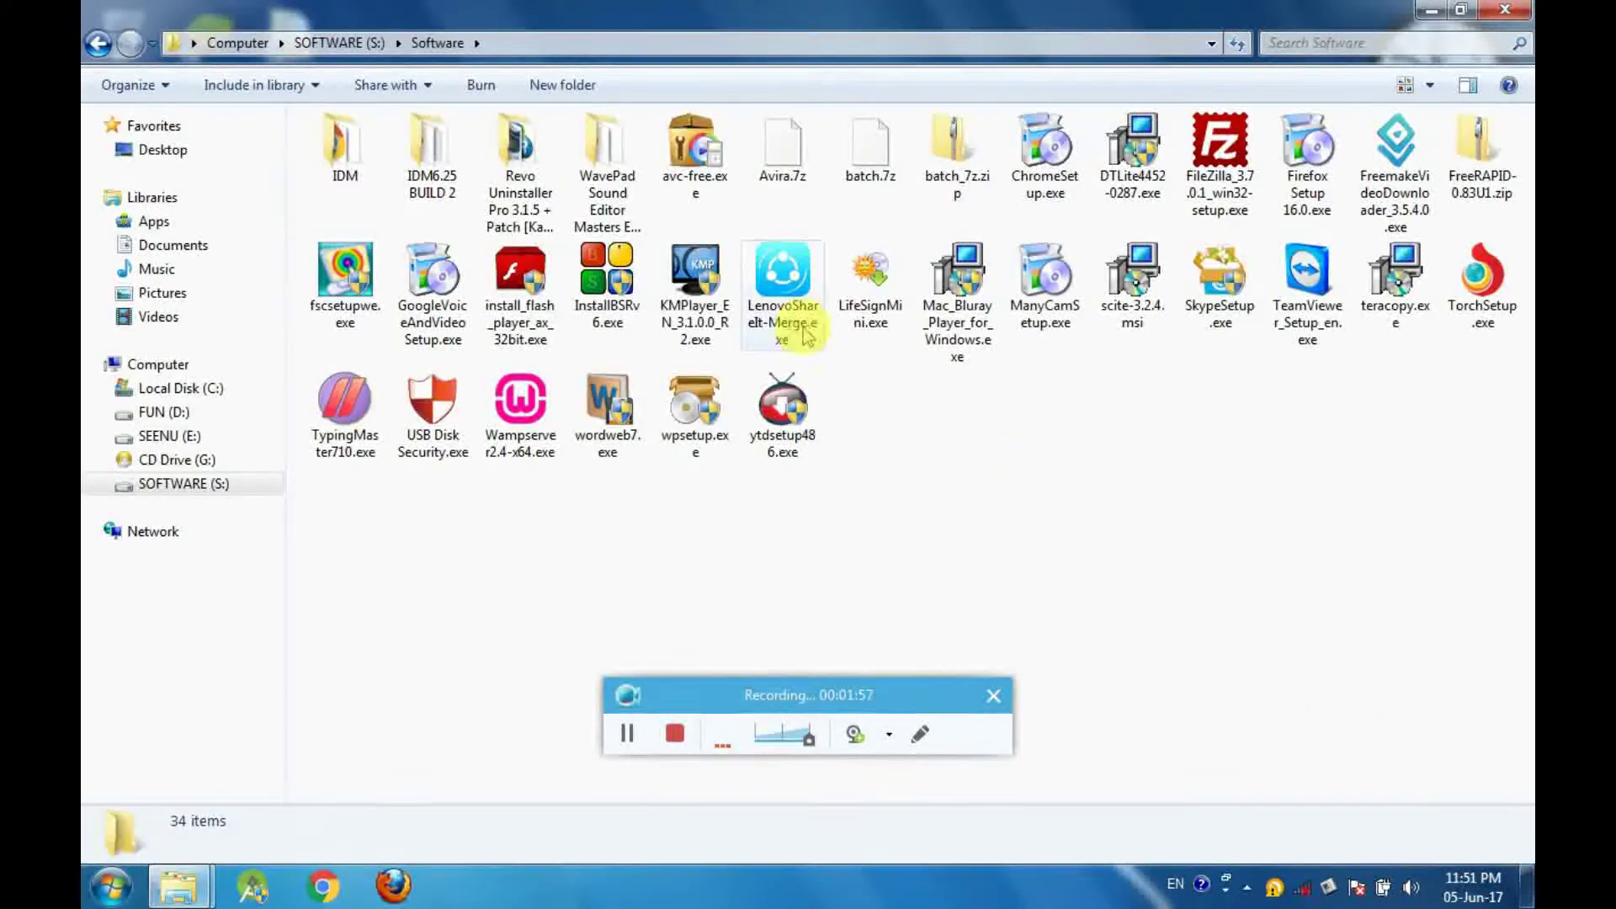
left_click(339, 42)
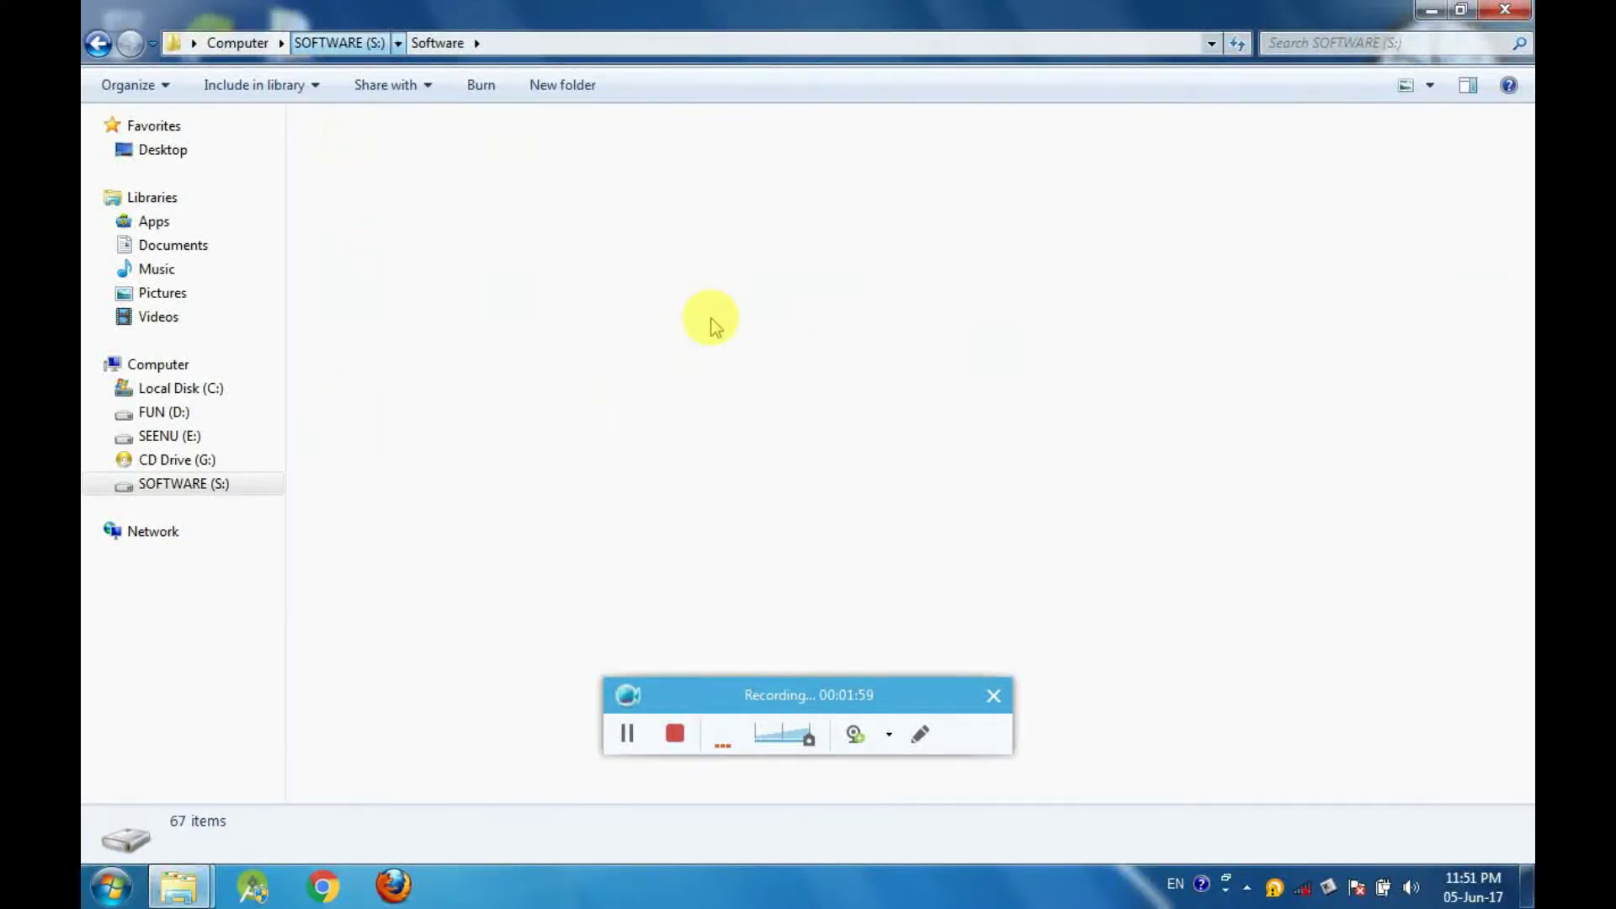
double_click(1422, 715)
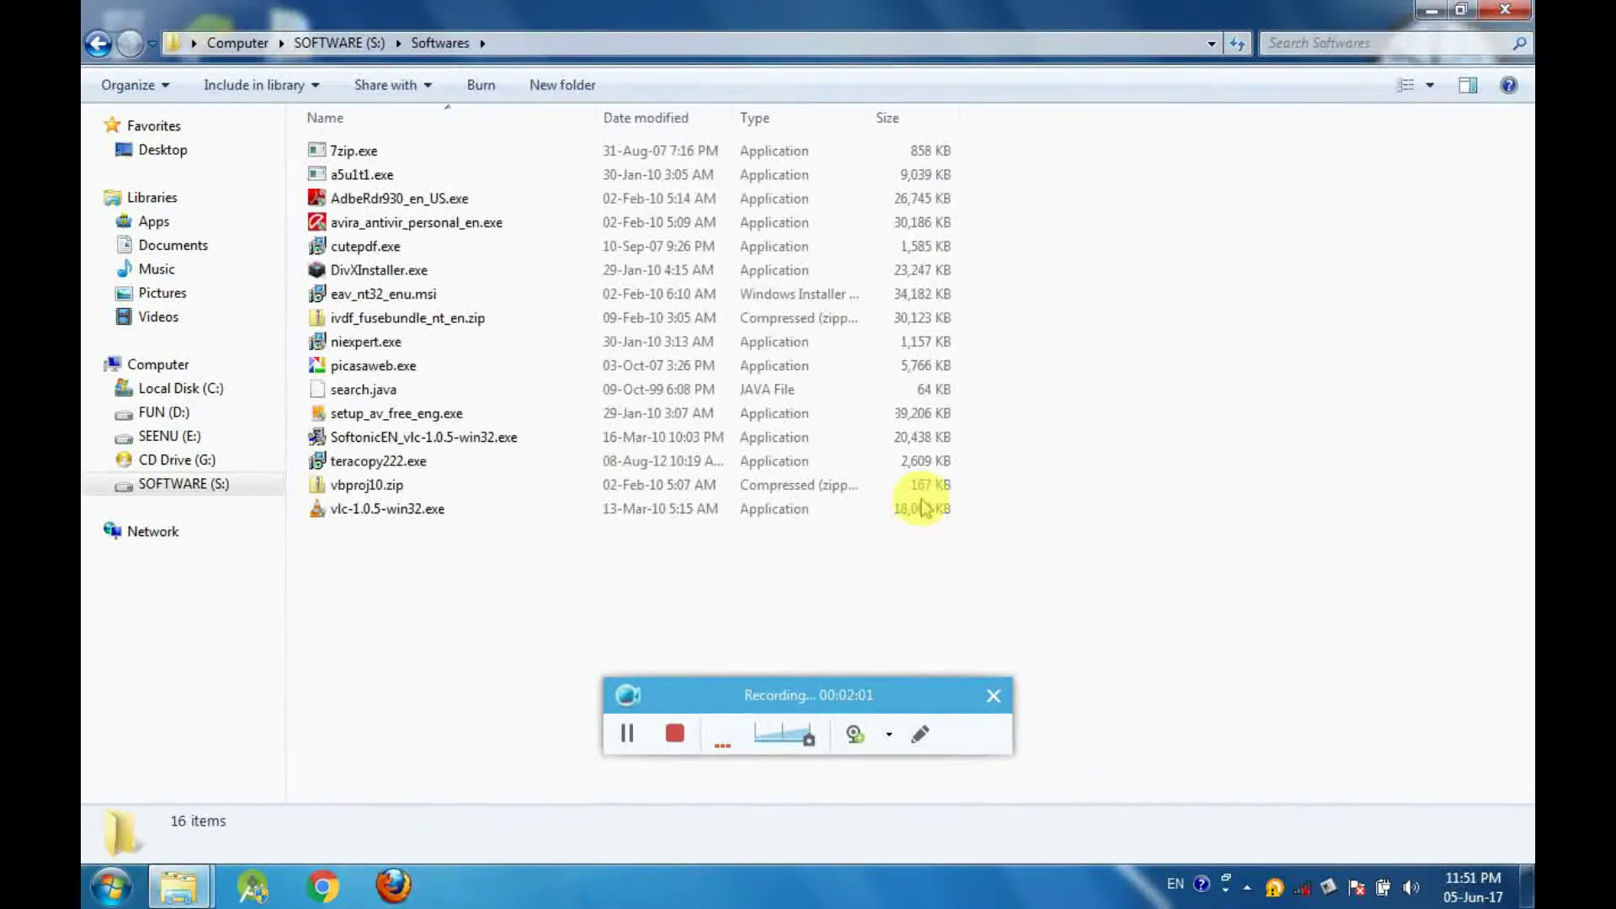
left_click(741, 509)
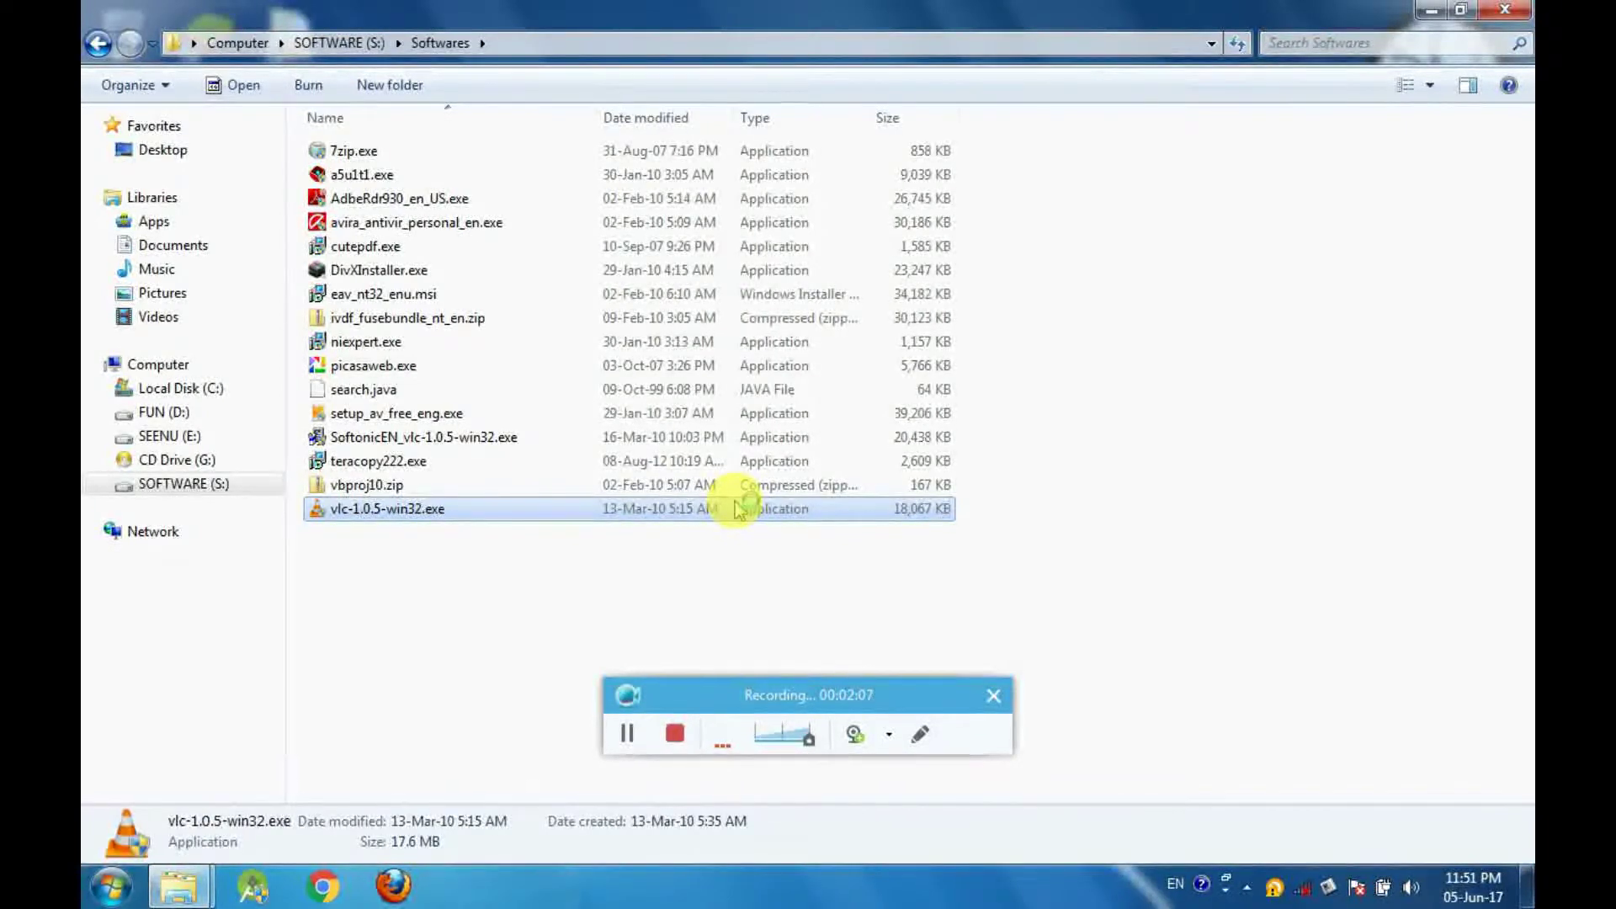
double_click(741, 509)
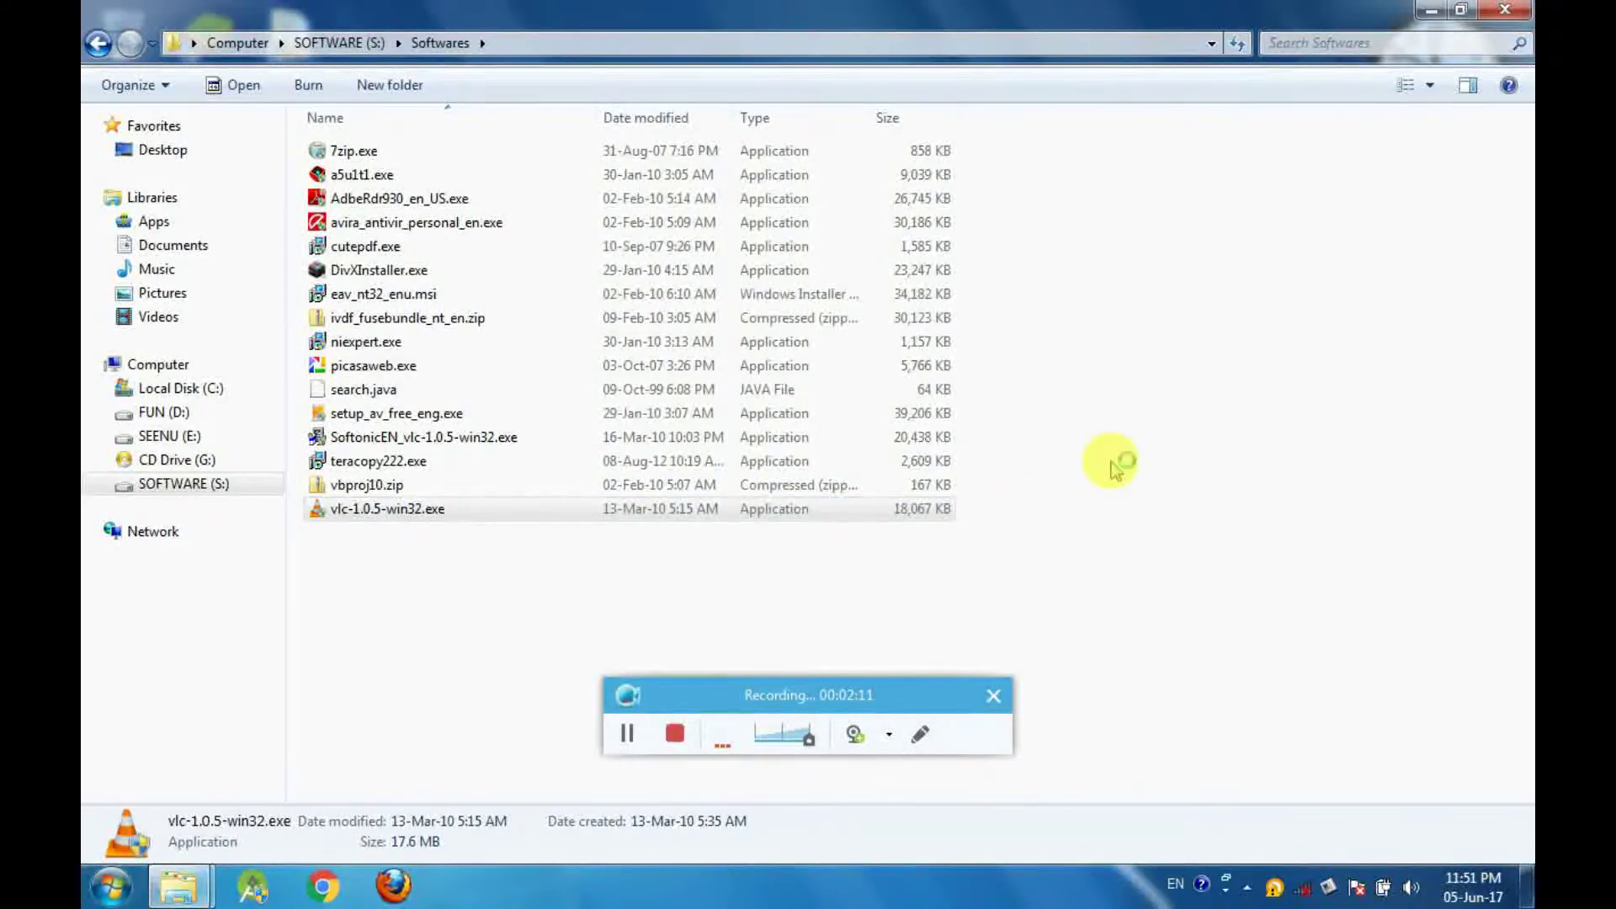
left_click(1431, 9)
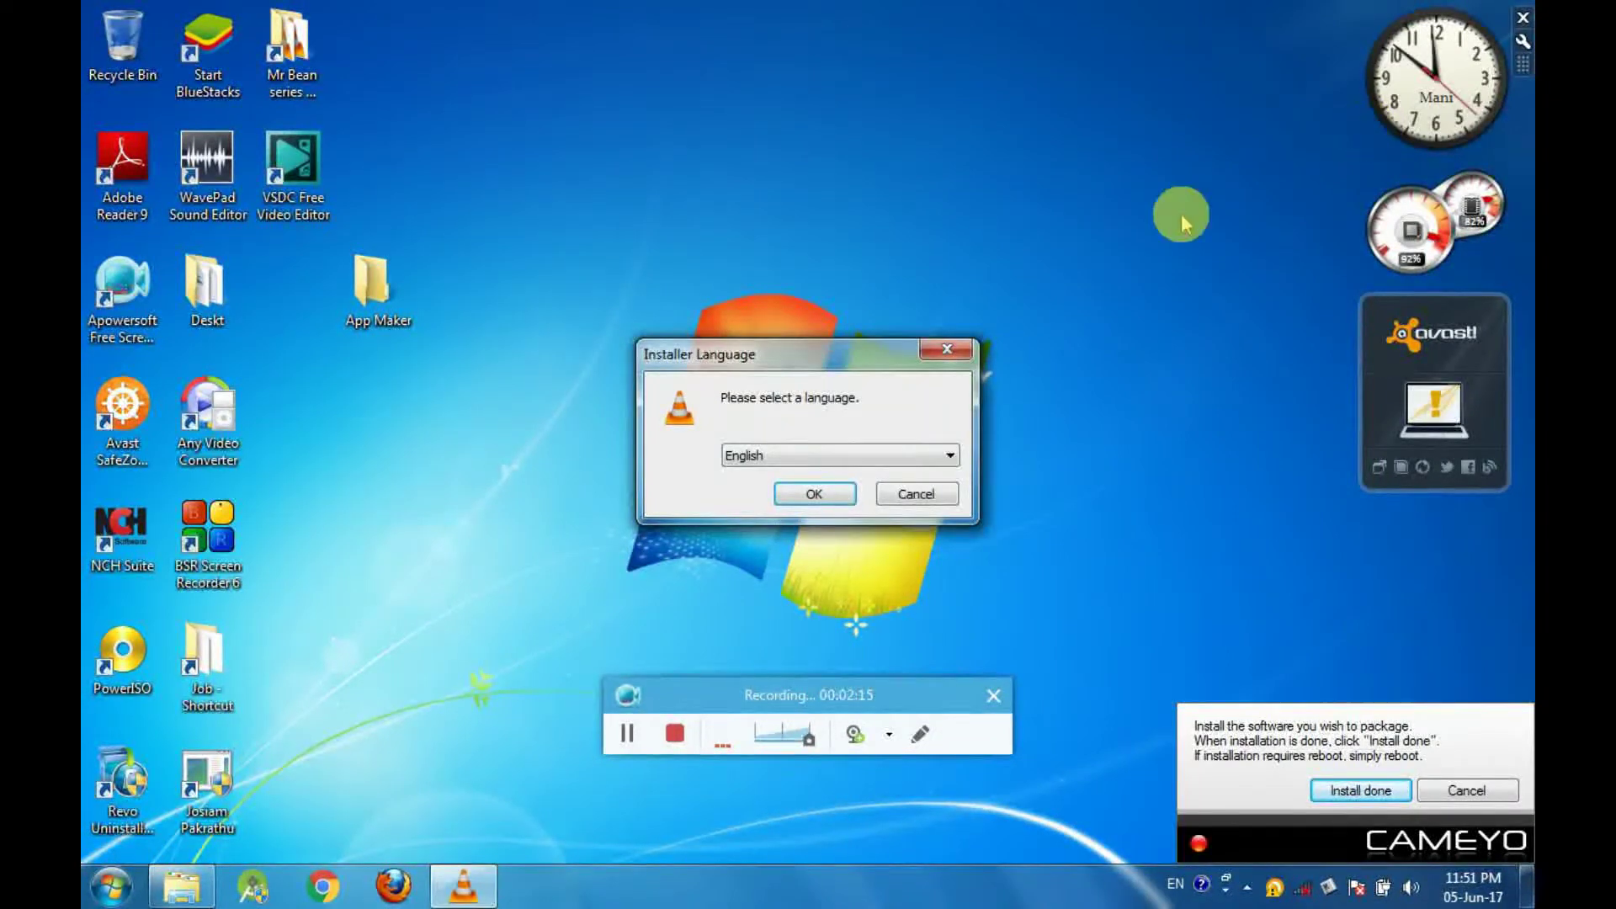
Install VLC media player 1.0.5 in English with the default components and folder, and finish setup with running VLC enabled
left_click(837, 498)
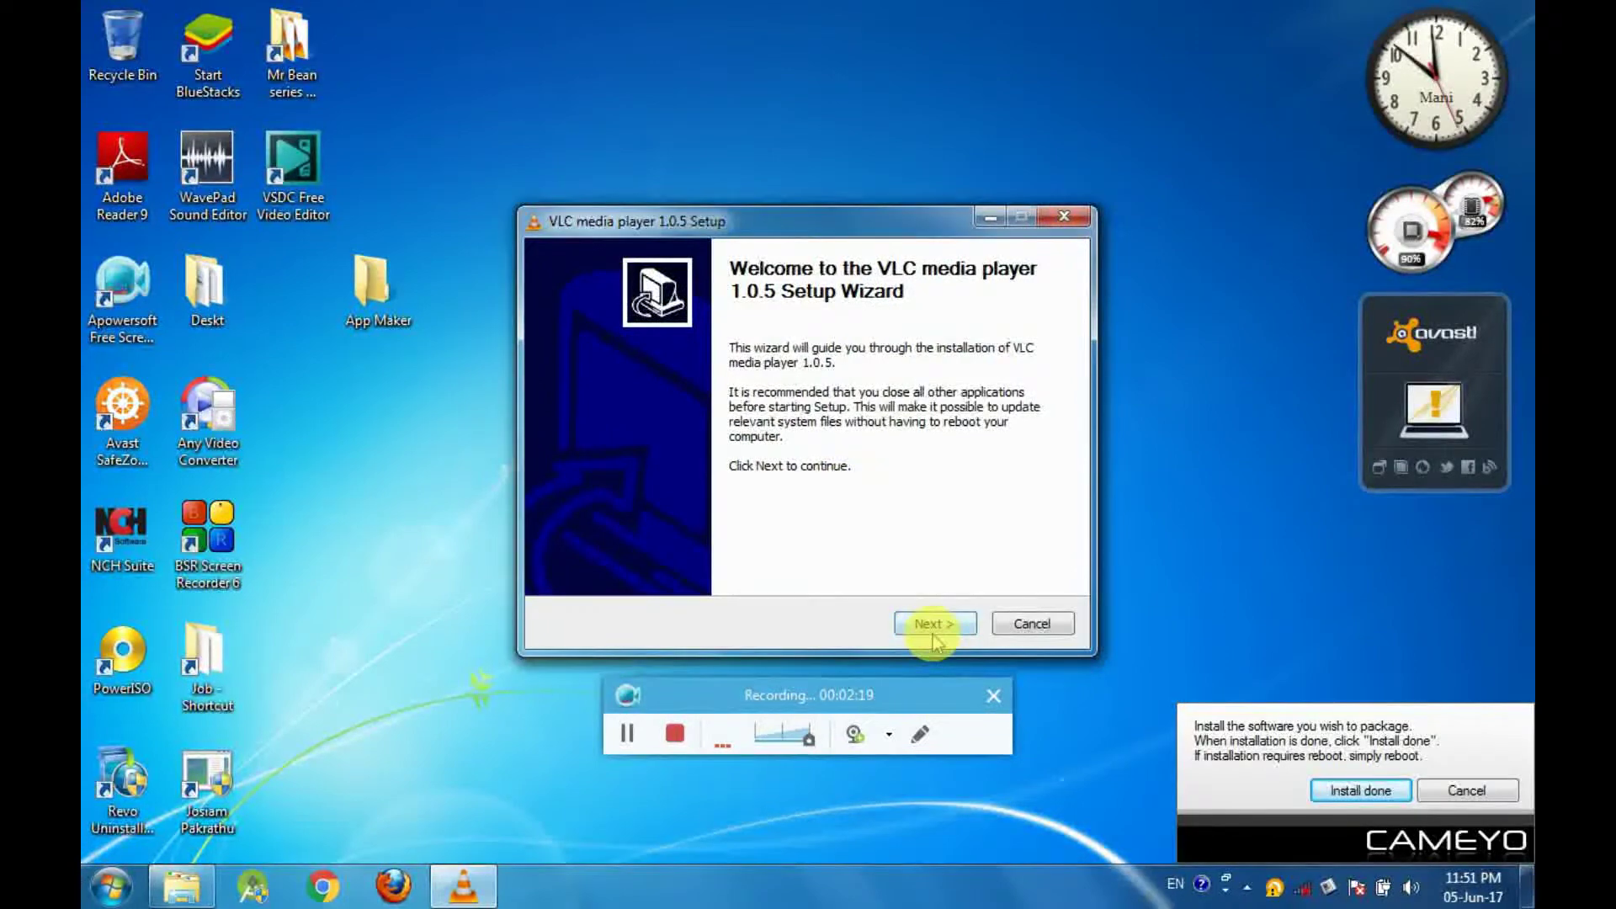
left_click(934, 627)
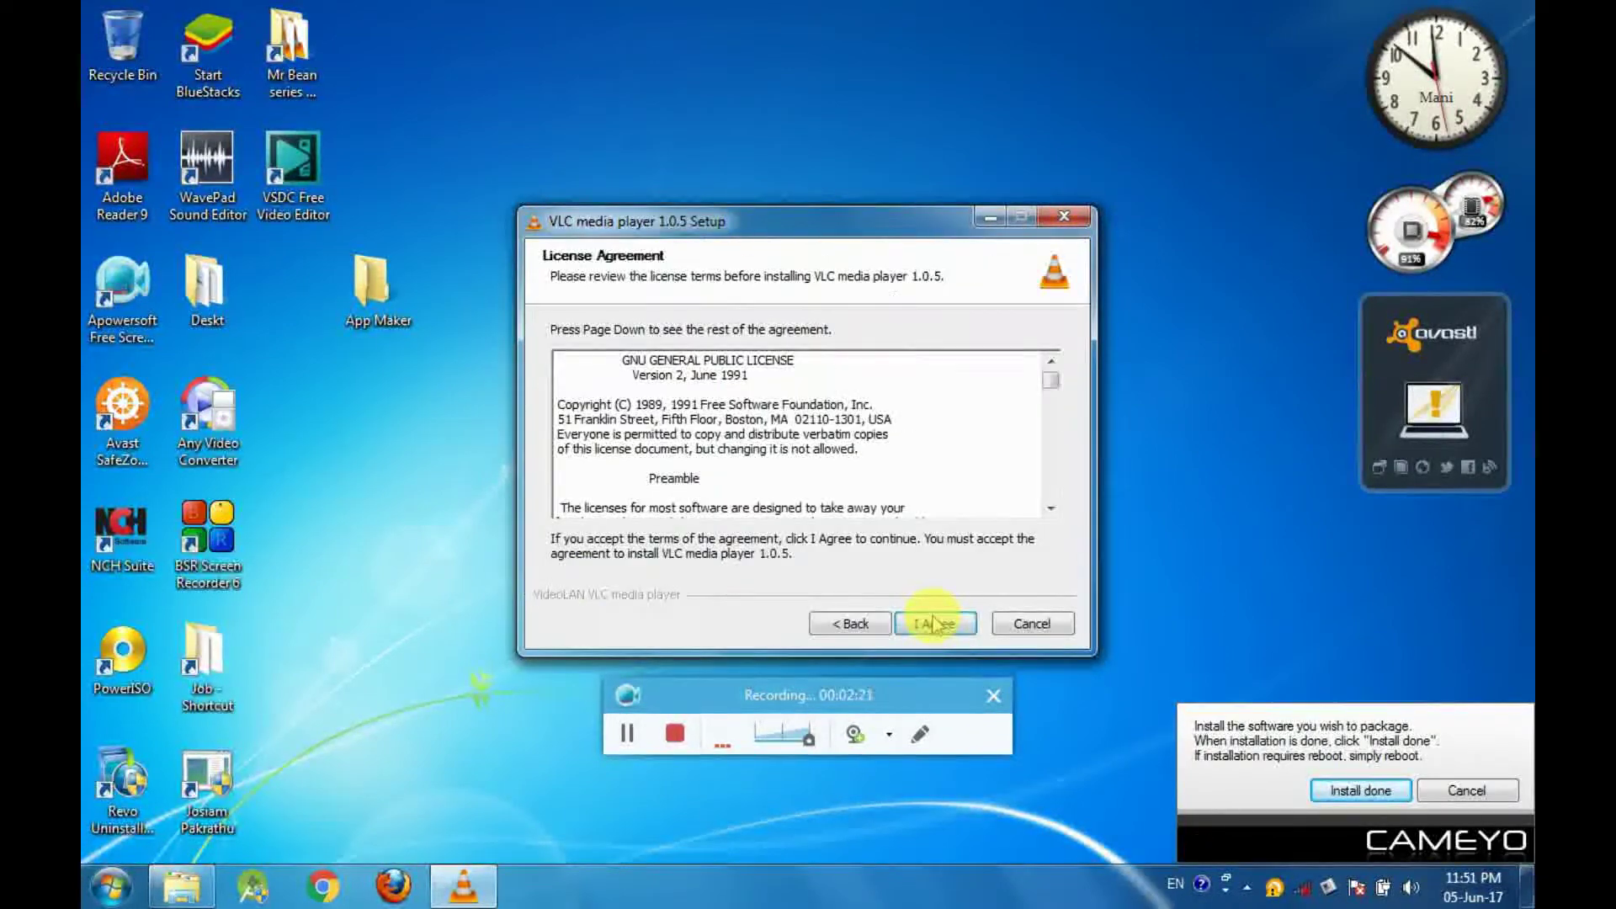
left_click(934, 623)
left_click(933, 624)
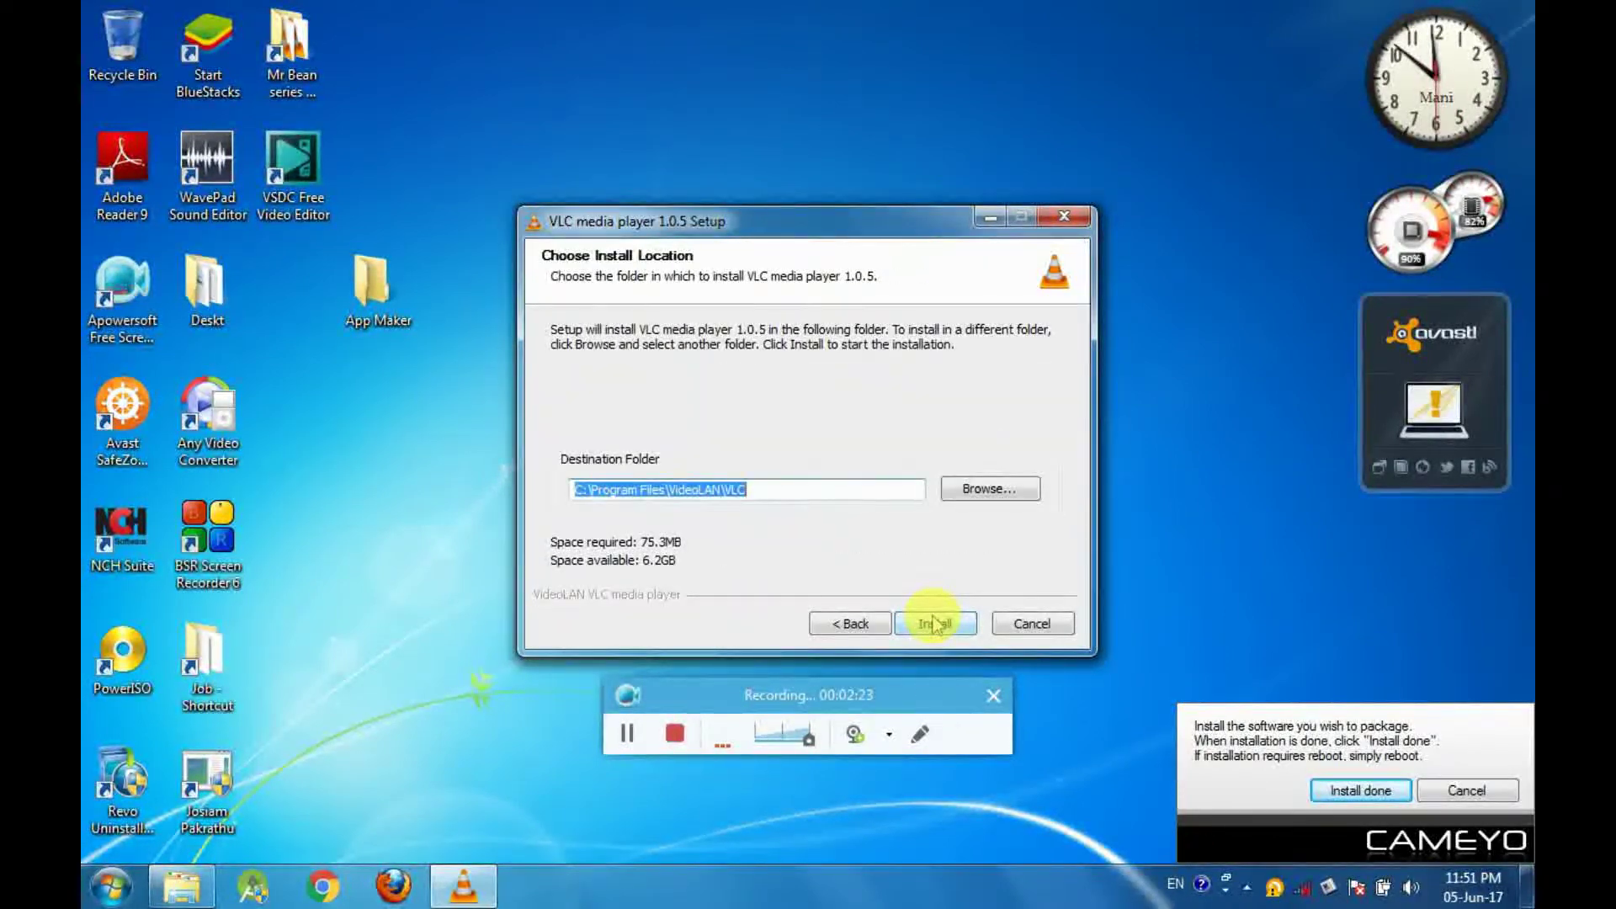
left_click(933, 623)
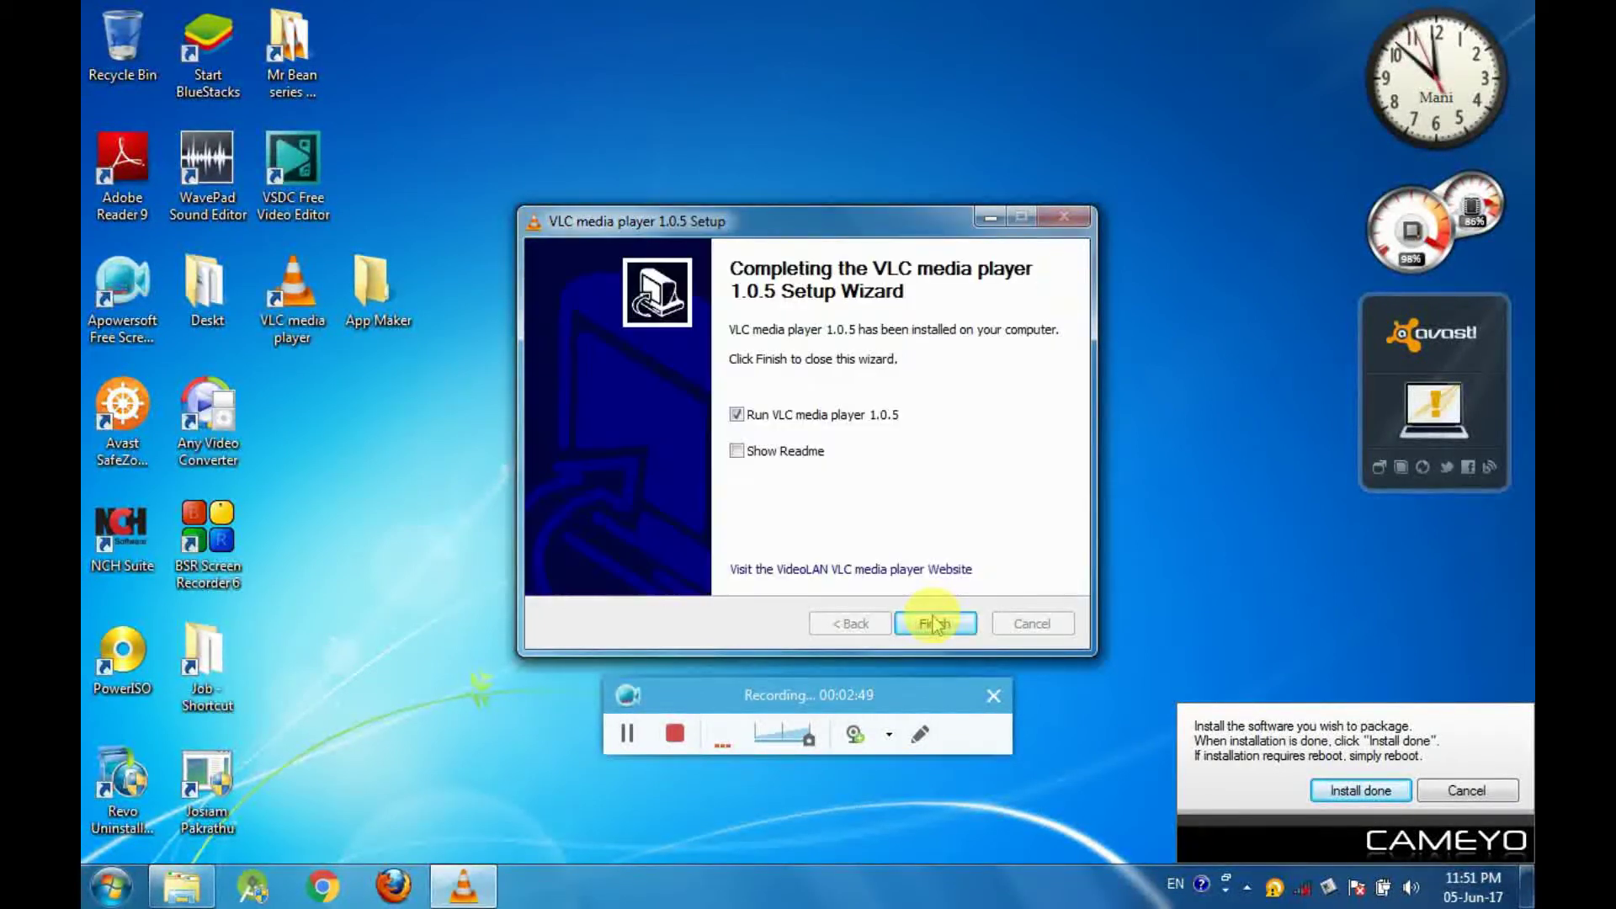
left_click(934, 624)
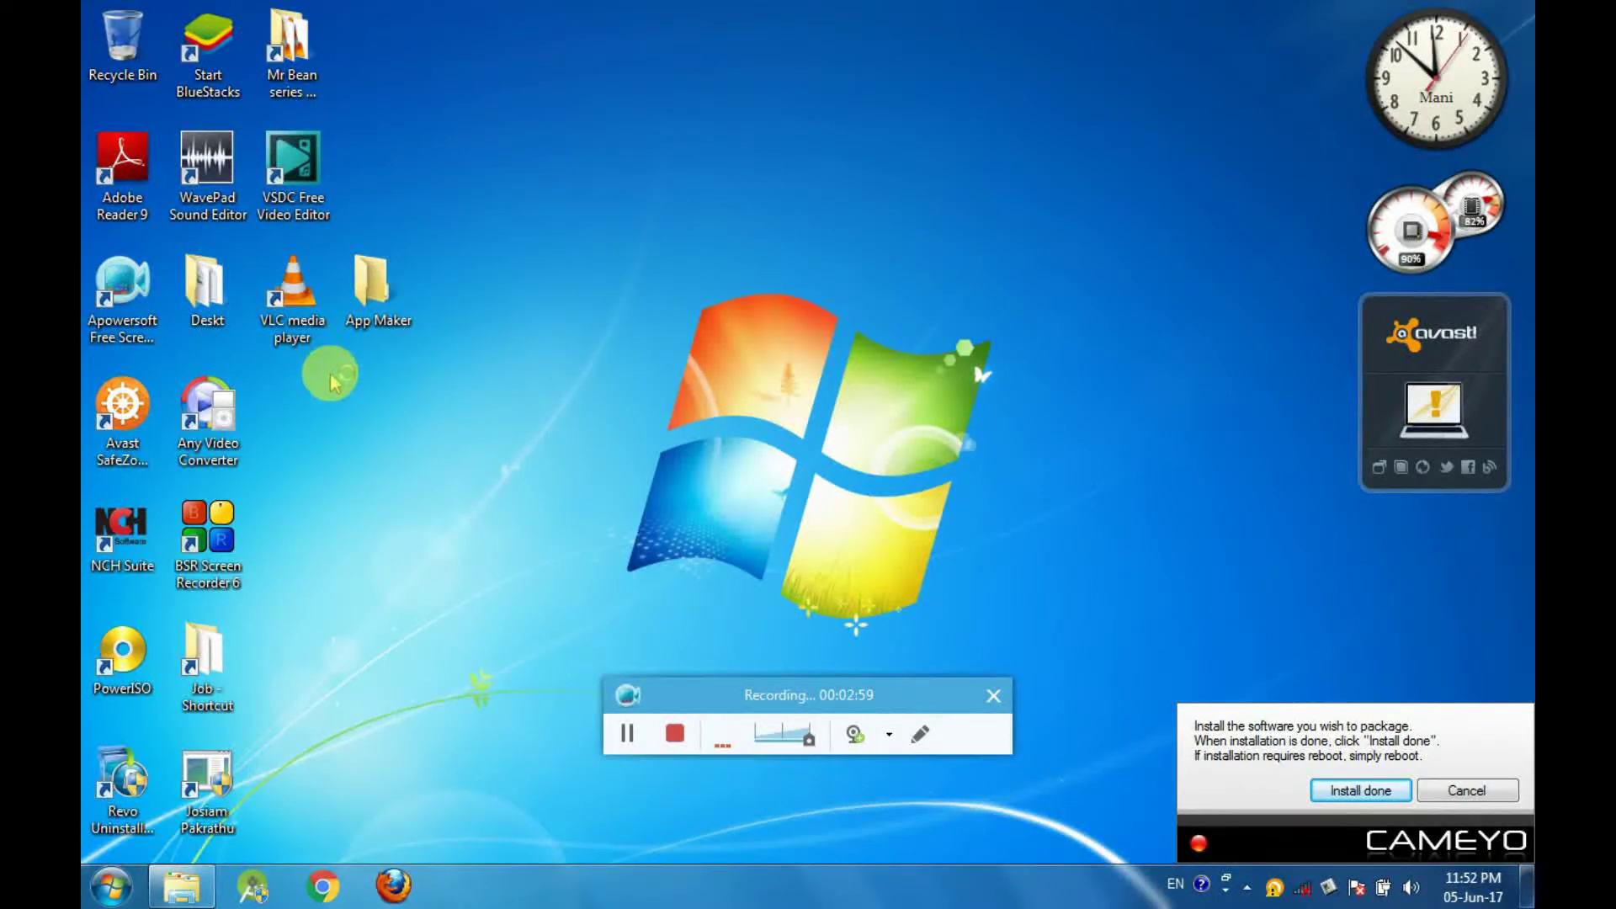
Refresh the desktop, open VLC media player from its desktop shortcut and accept the default privacy and network policies
left_click(304, 337)
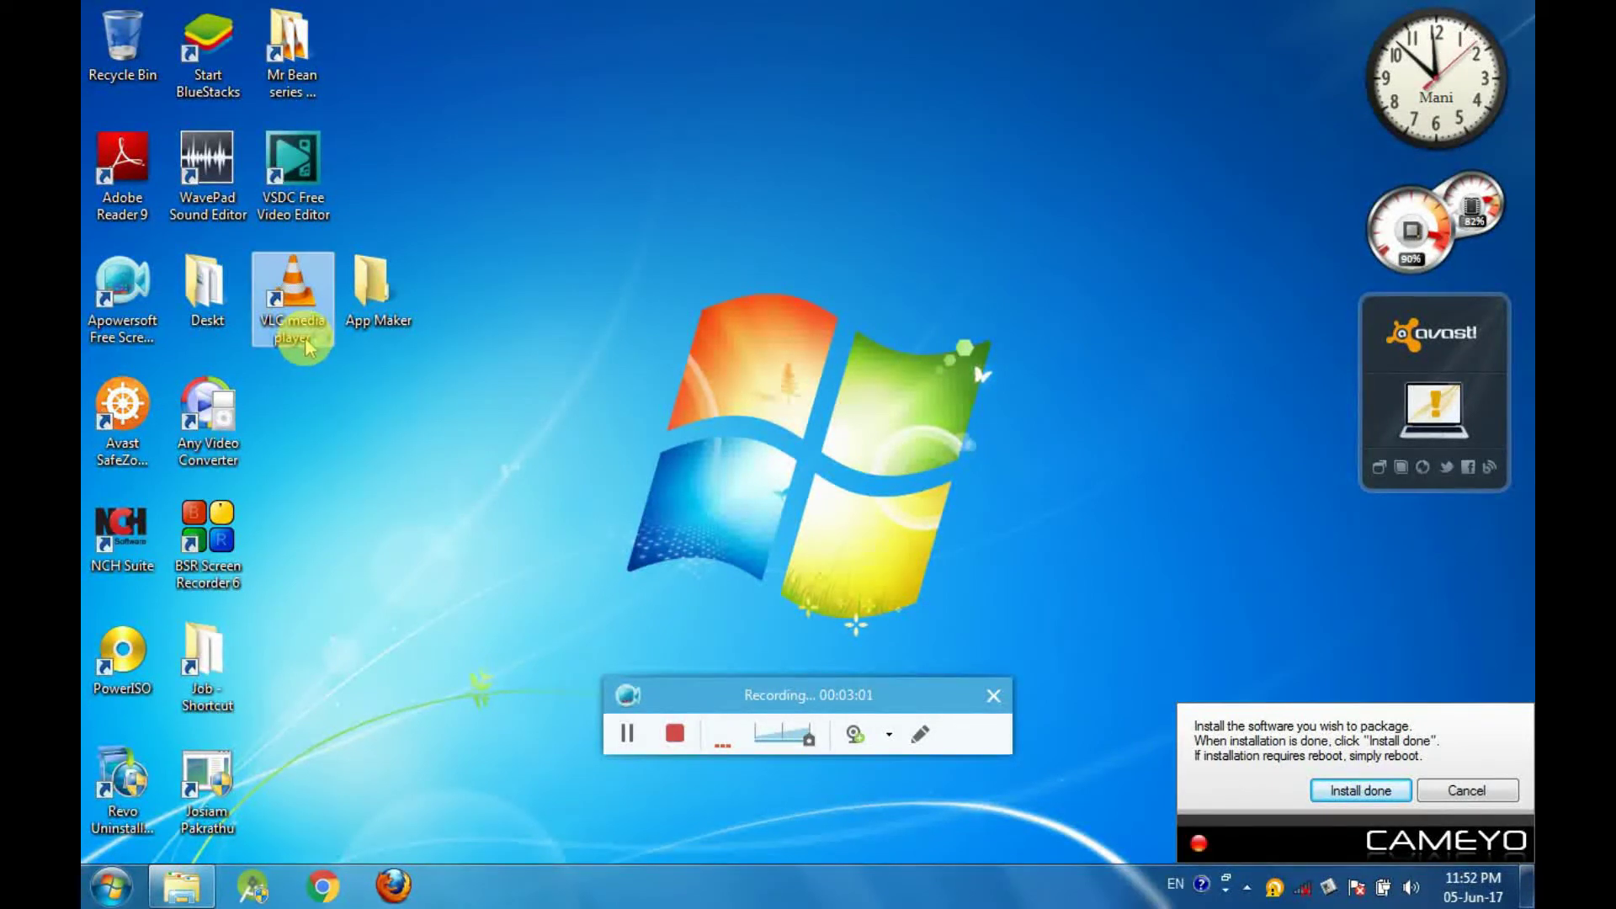
right_click(722, 517)
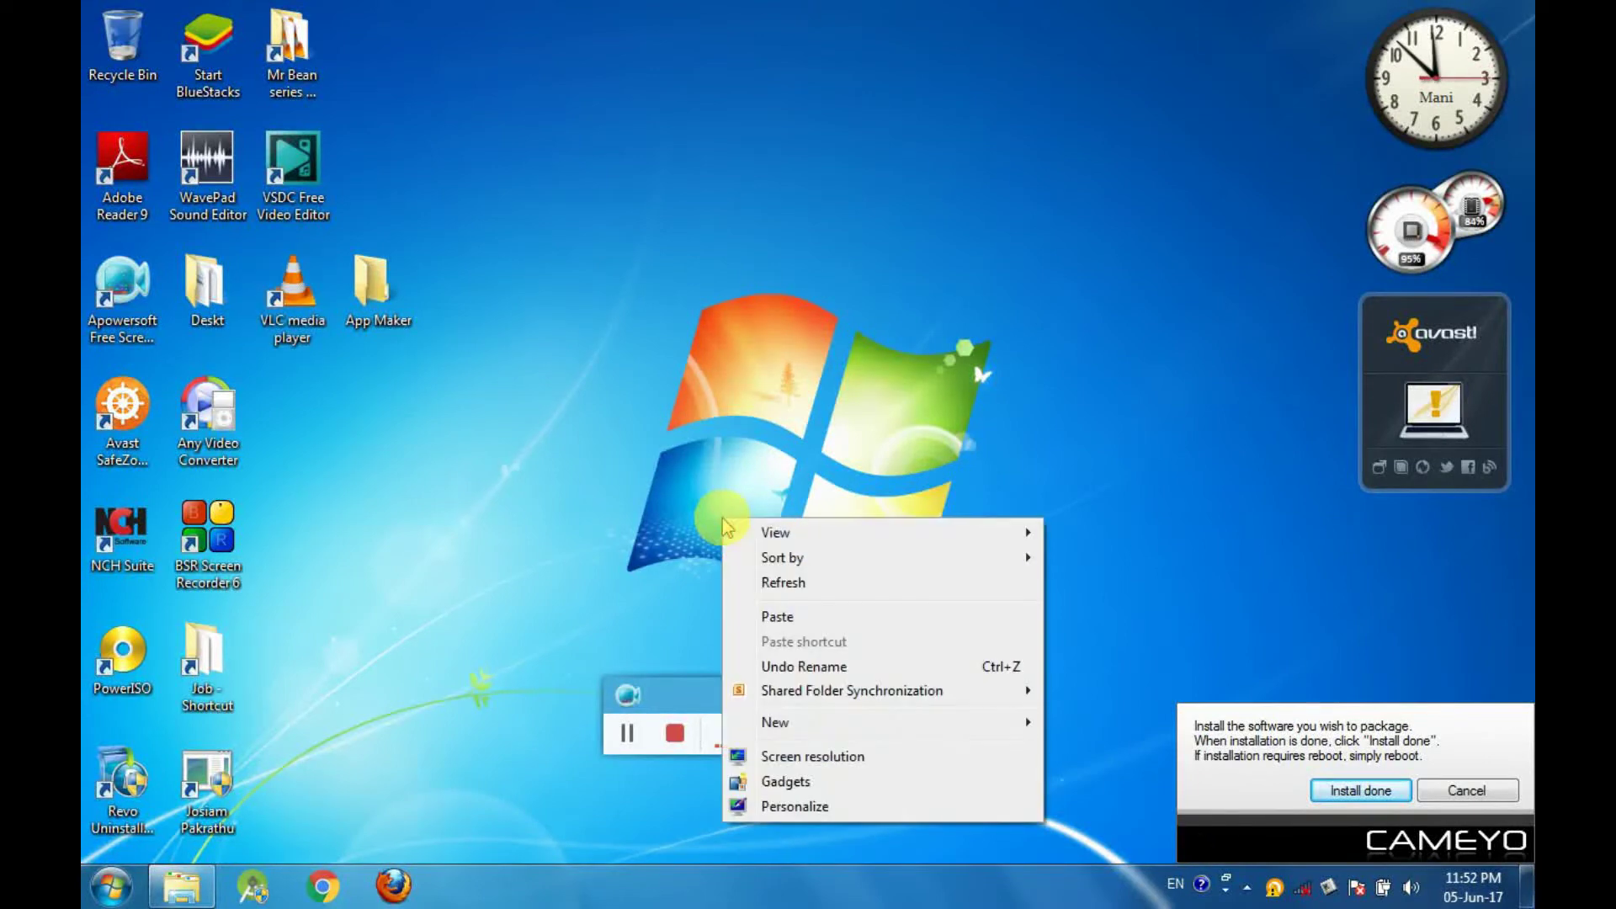
left_click(766, 583)
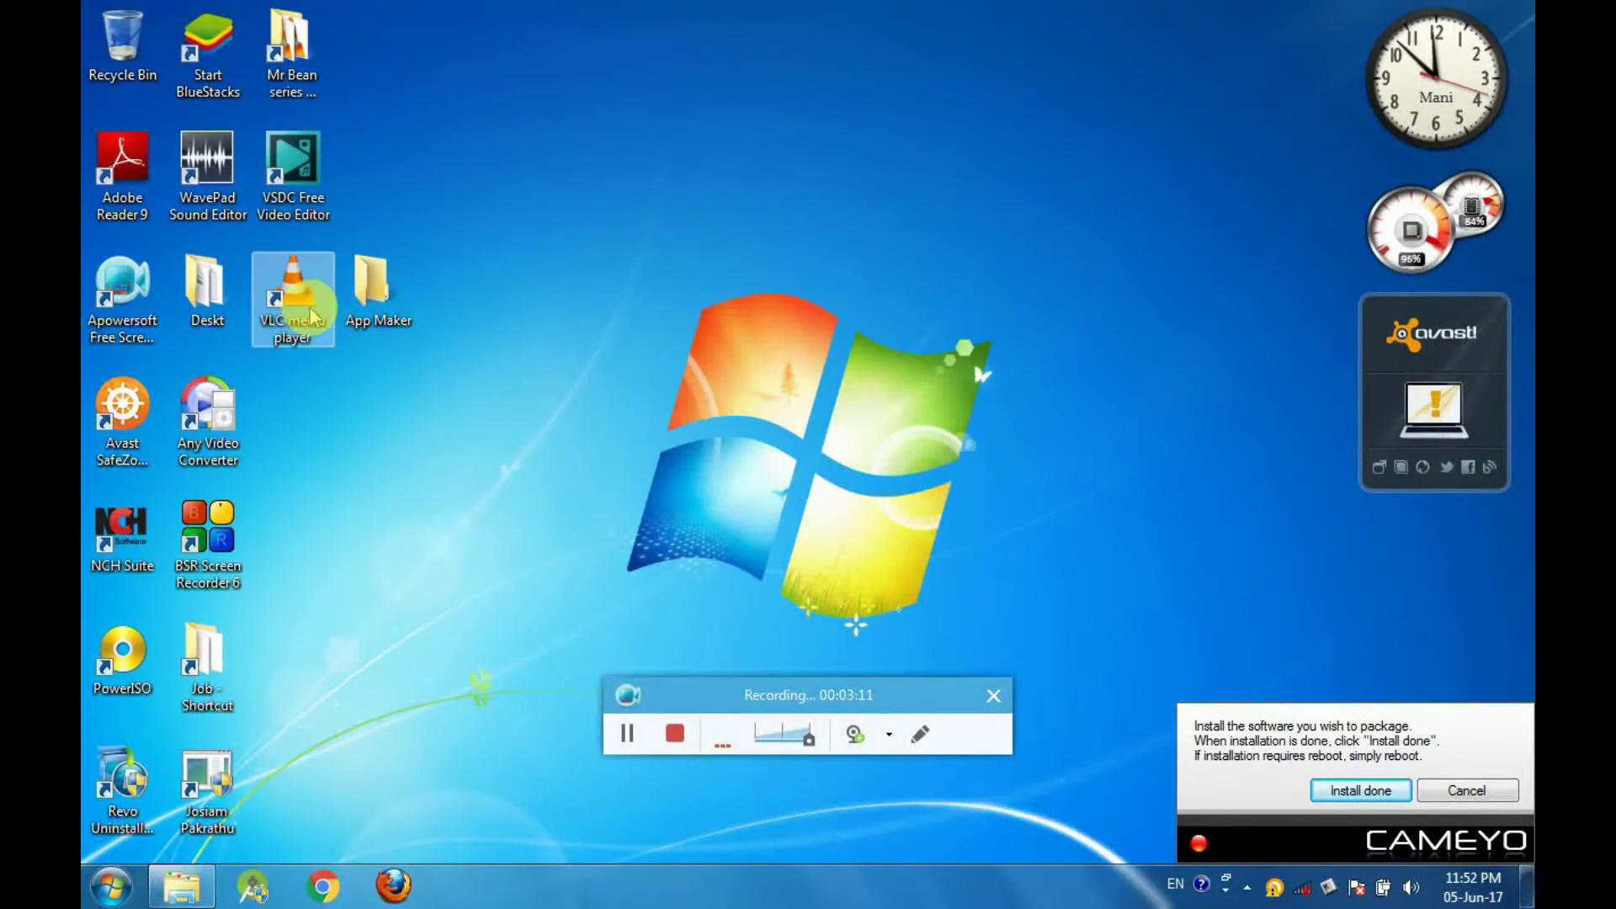
double_click(311, 317)
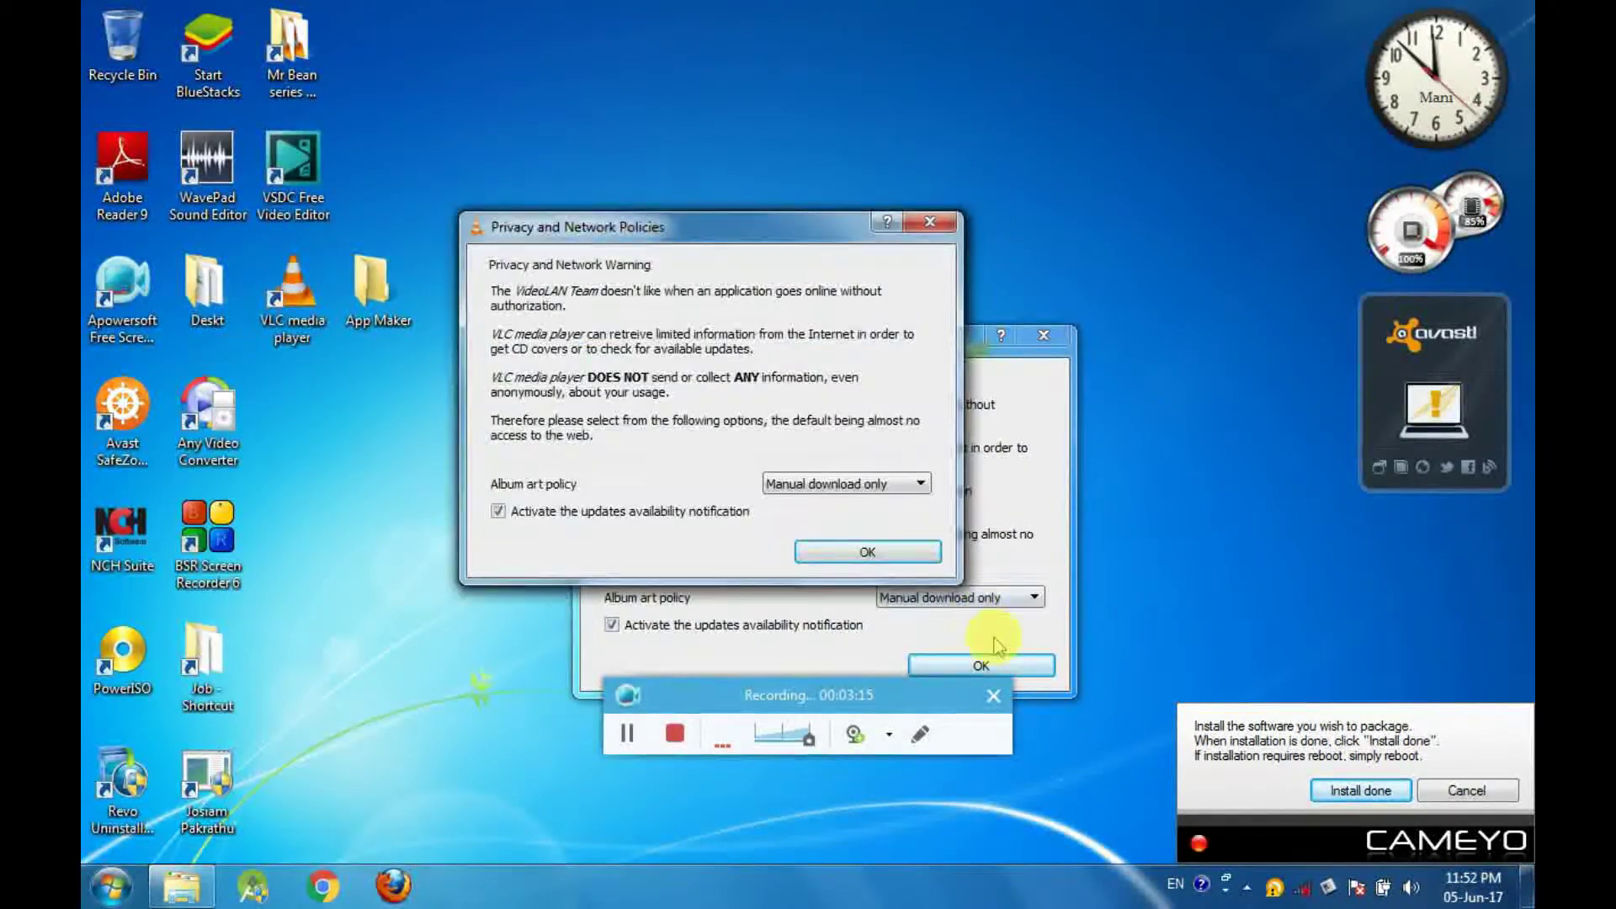
left_click(999, 664)
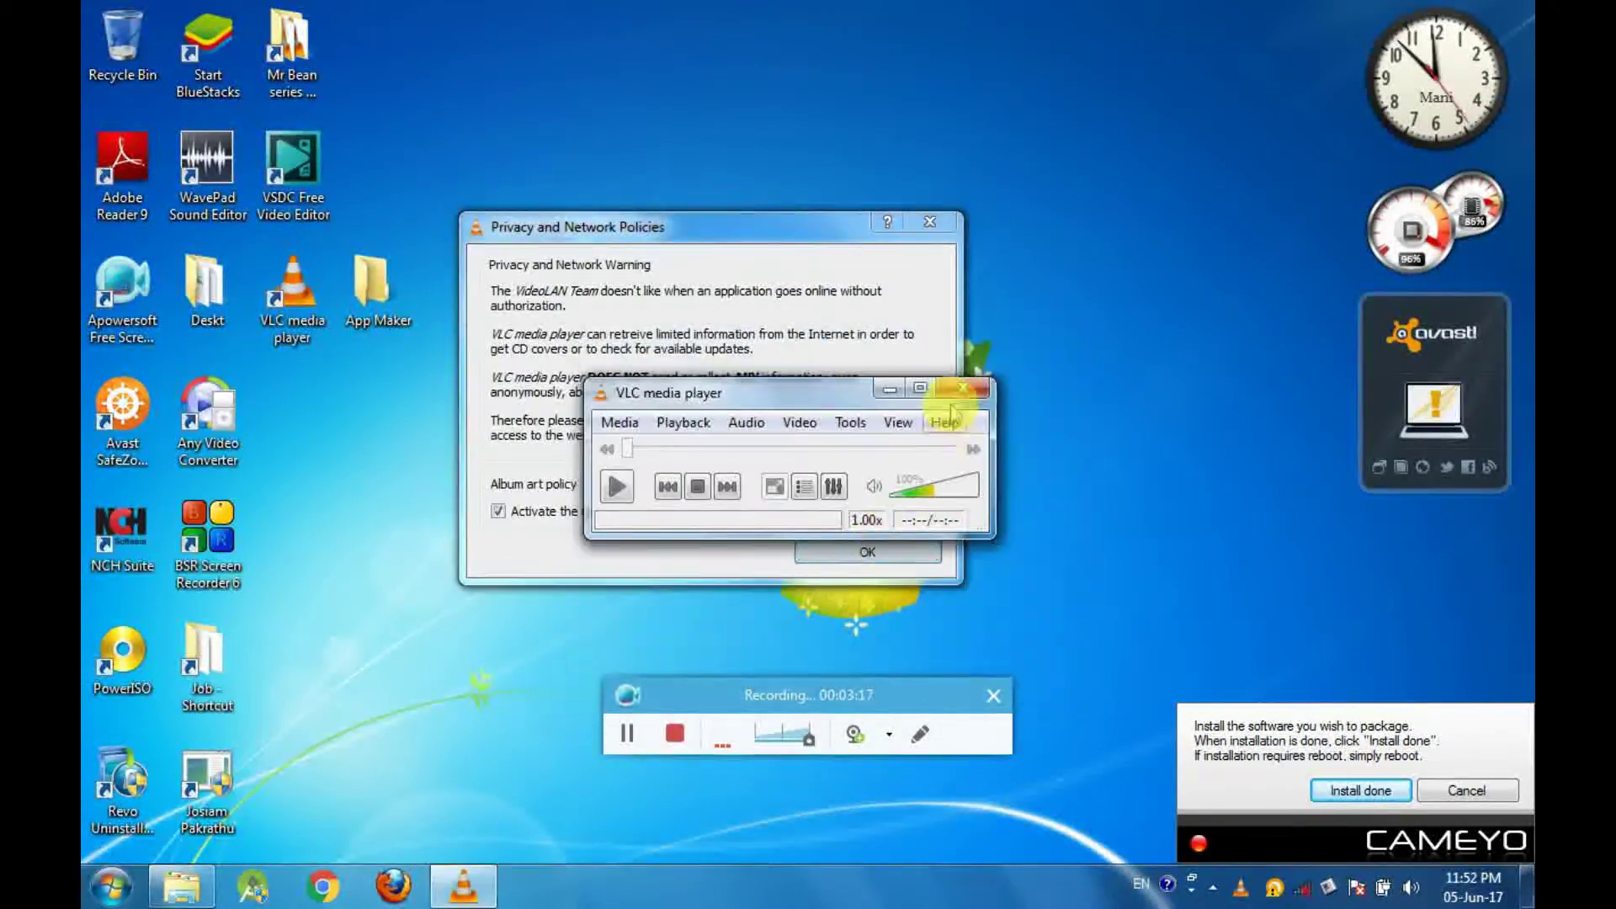
Close the open VLC media player windows and the remaining Privacy and Network Policies dialogs
left_click(965, 388)
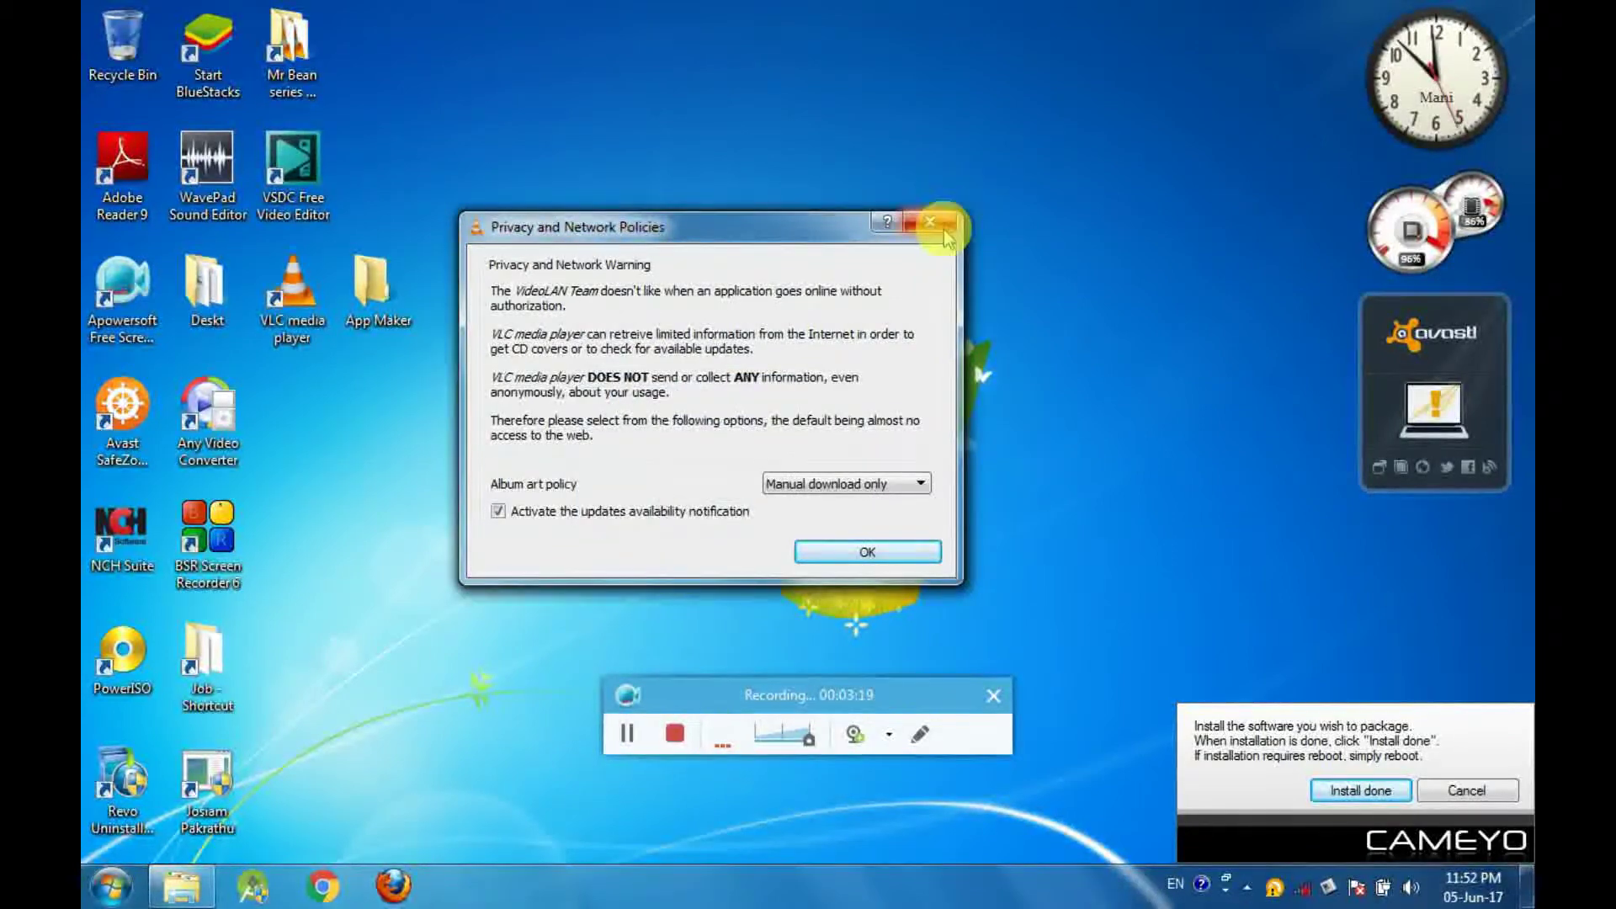
left_click(941, 225)
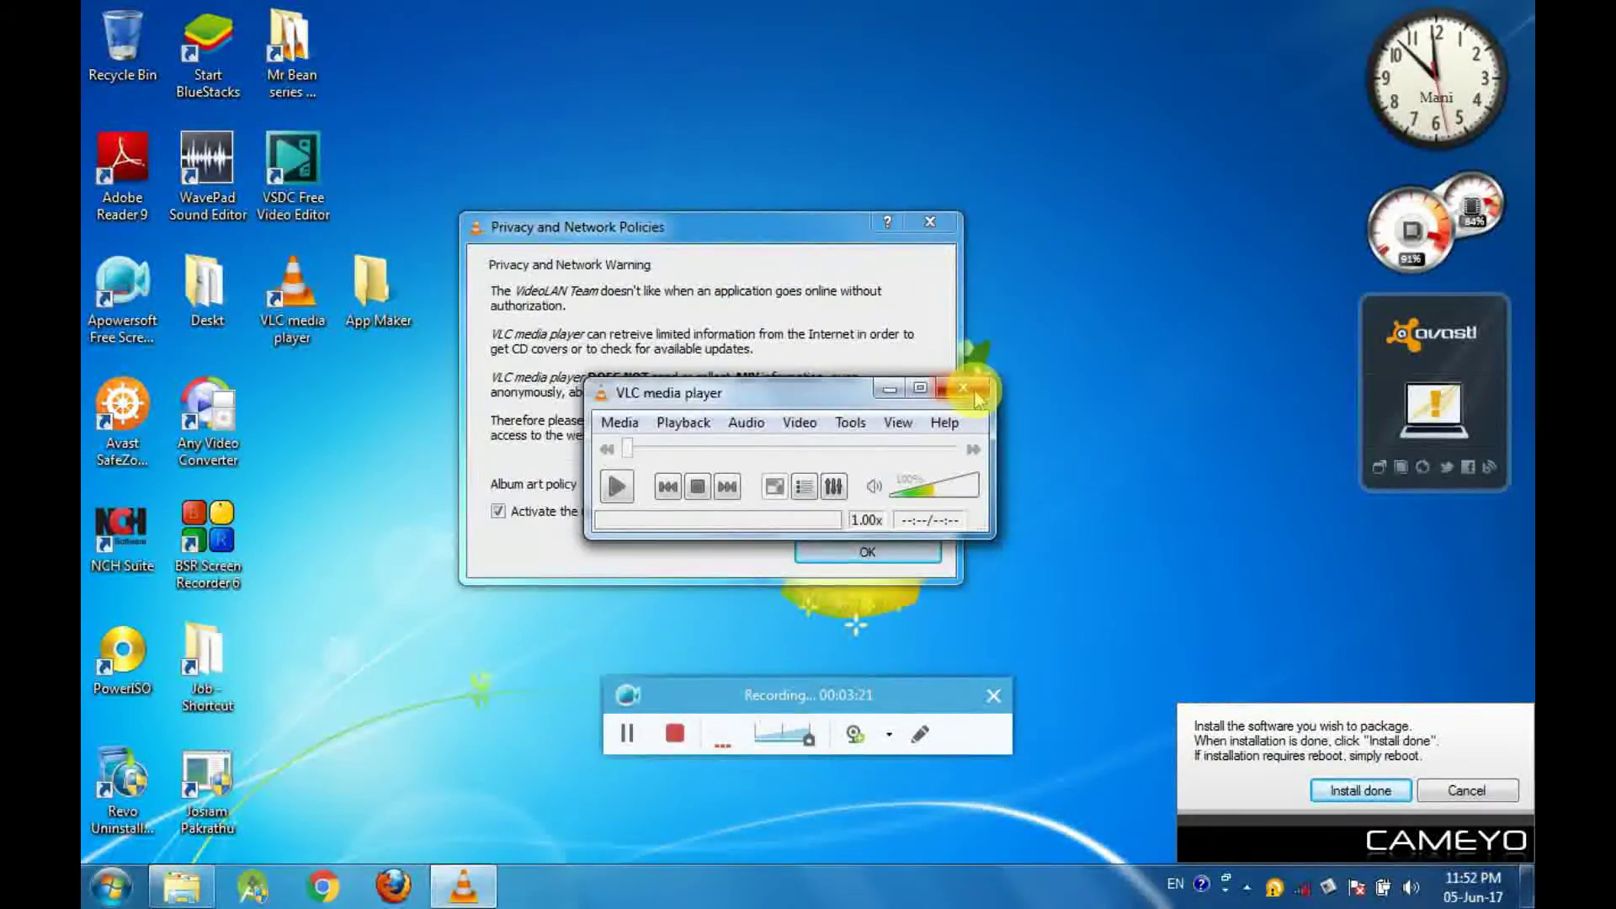
left_click(959, 388)
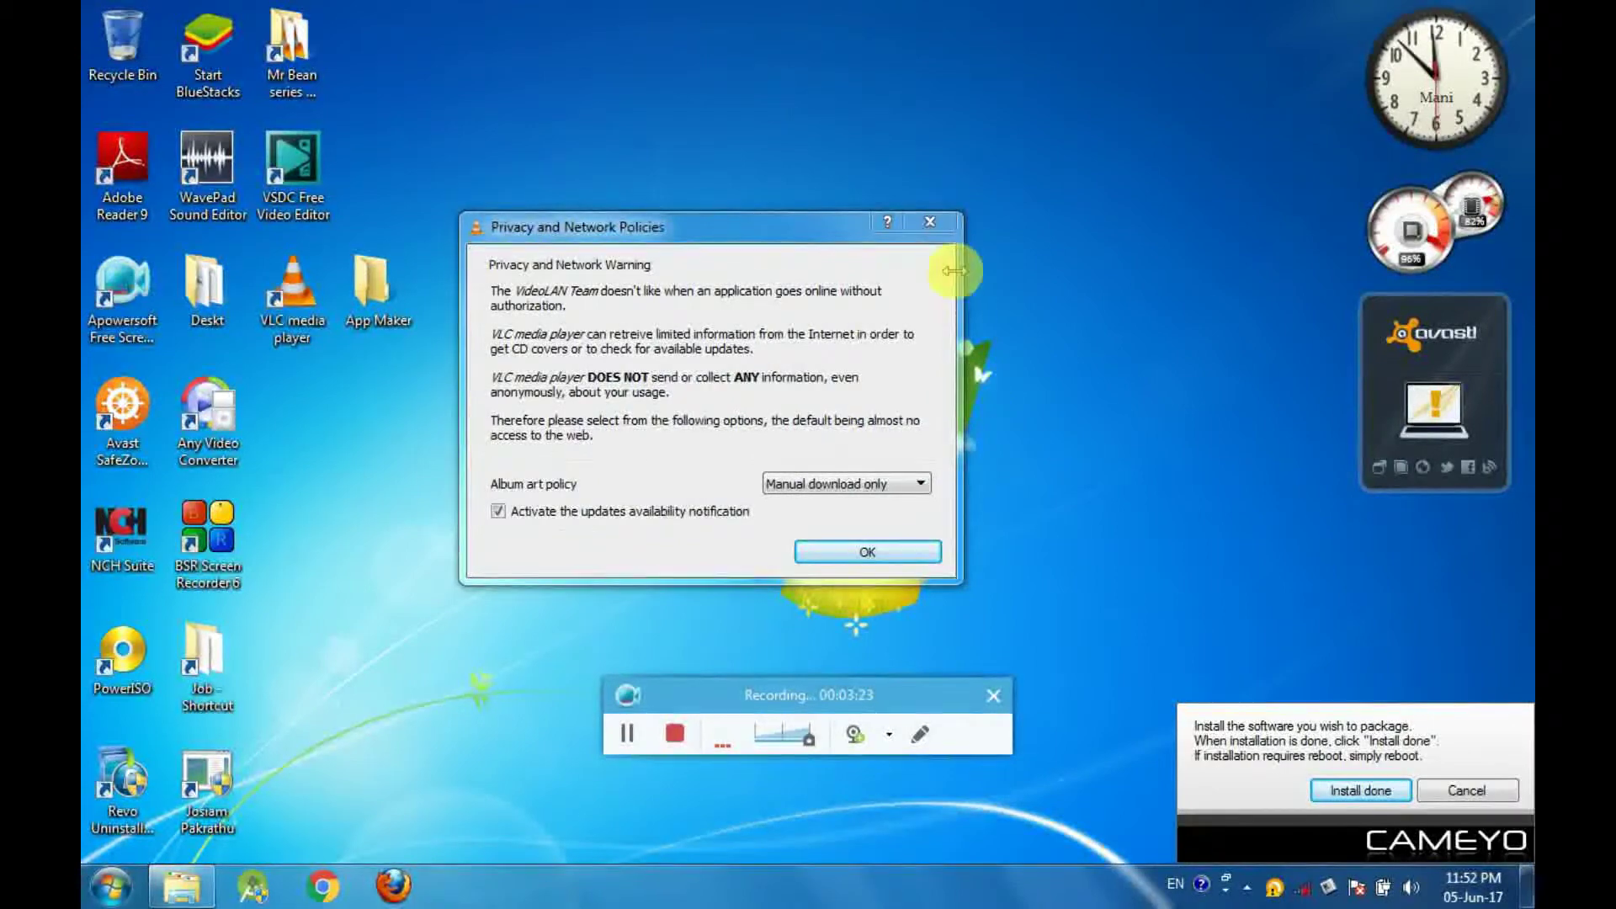
left_click(941, 231)
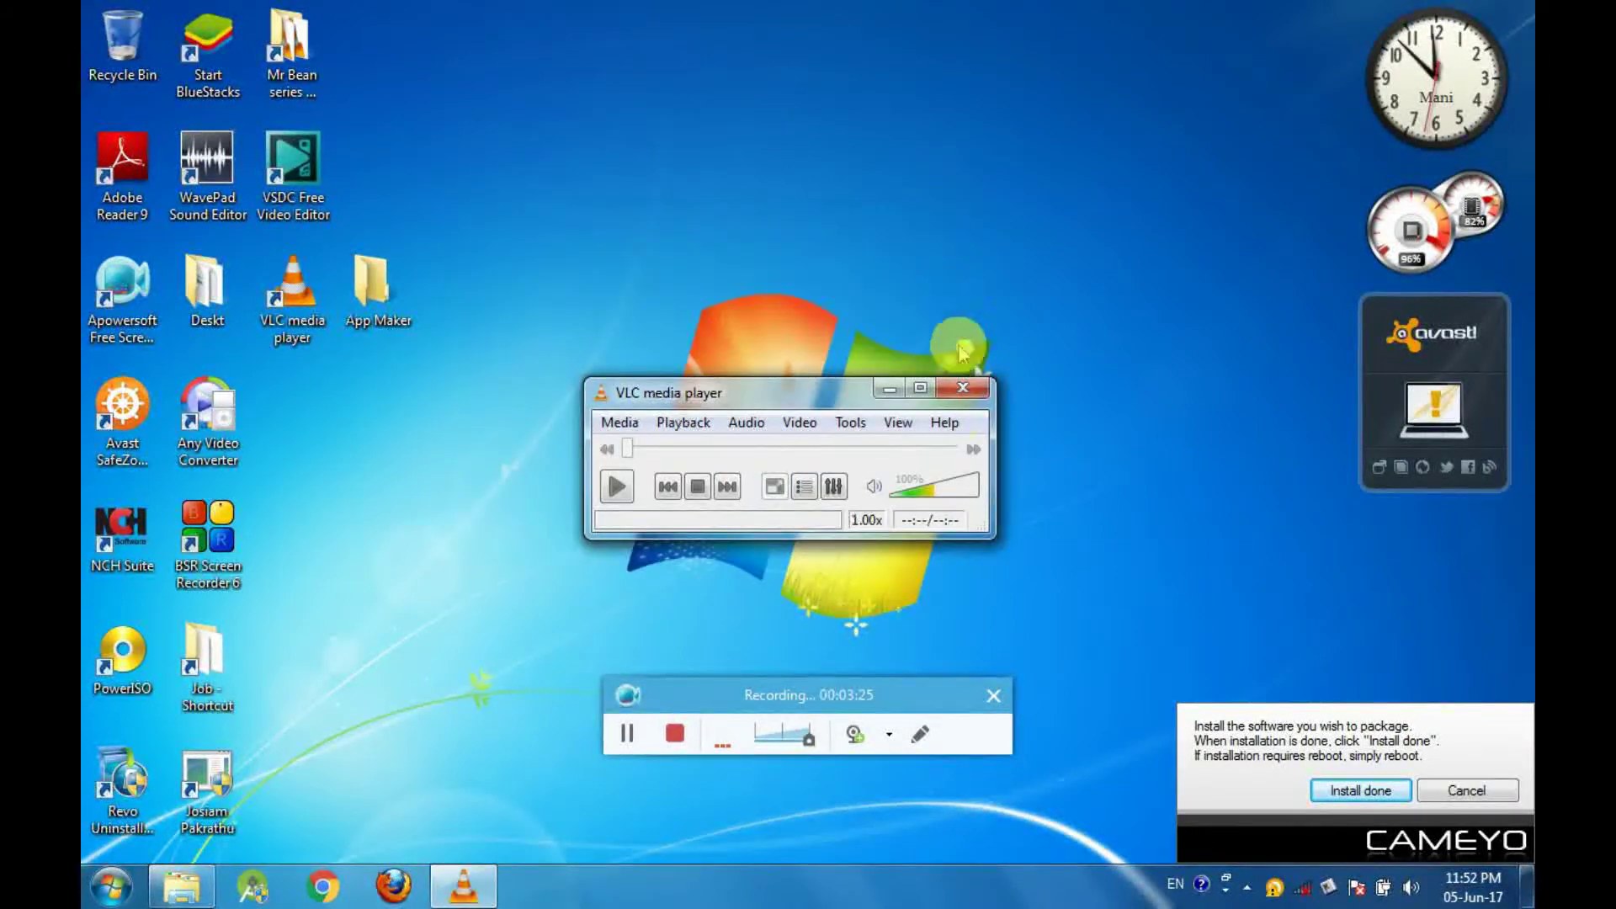
left_click(962, 390)
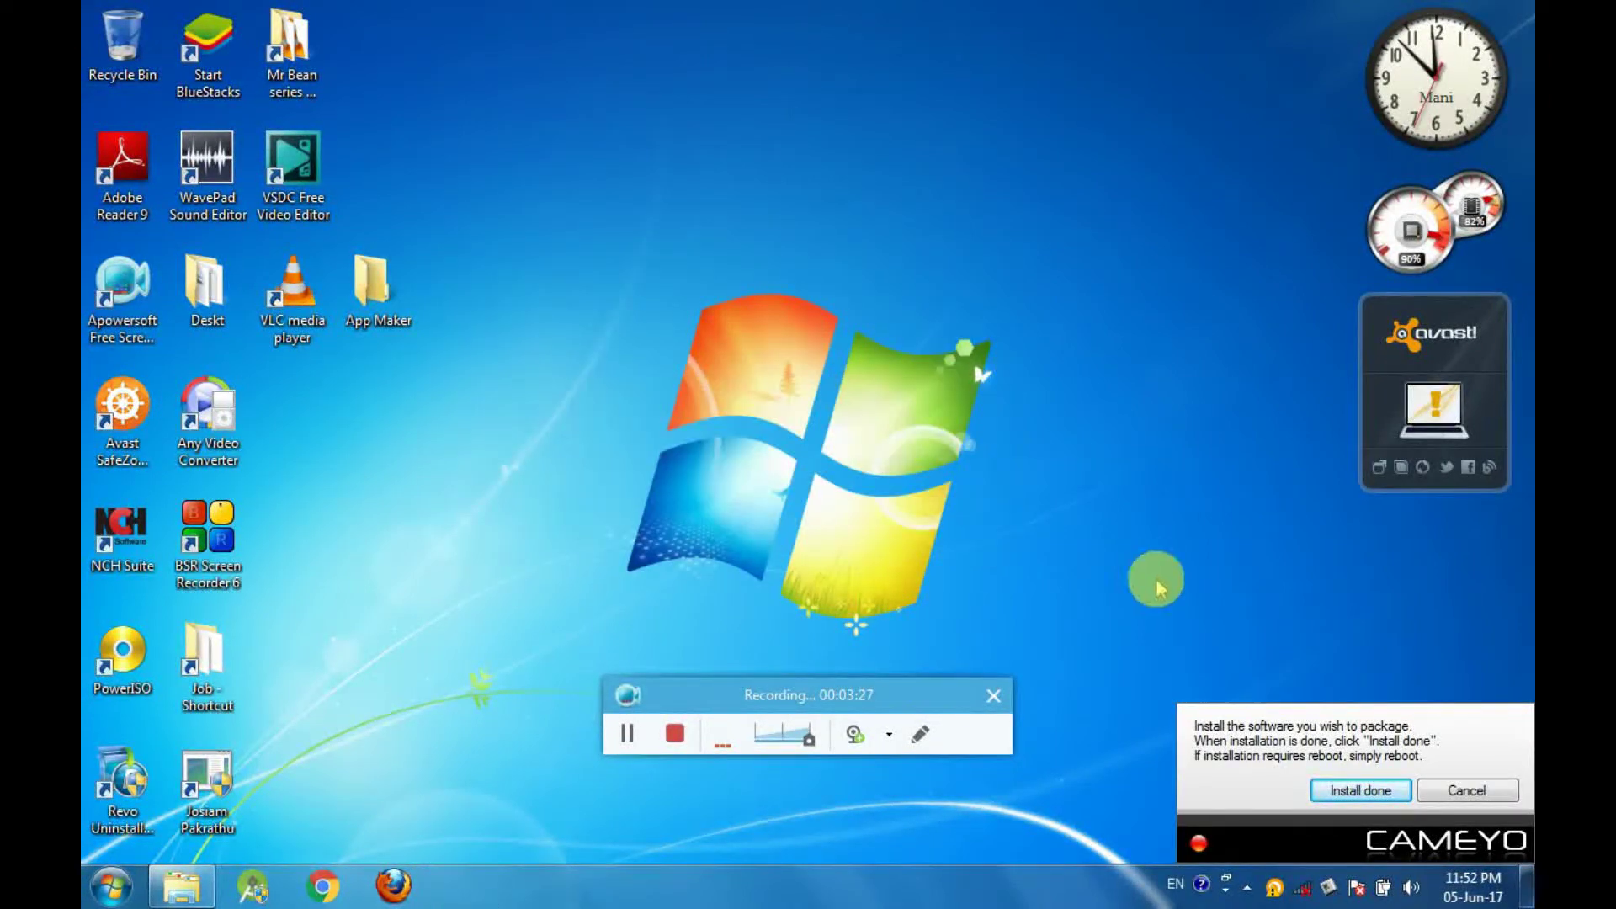
Tell Cameyo that the installation is done, let it build the VLC package, and dismiss the completion dialog
left_click(1353, 795)
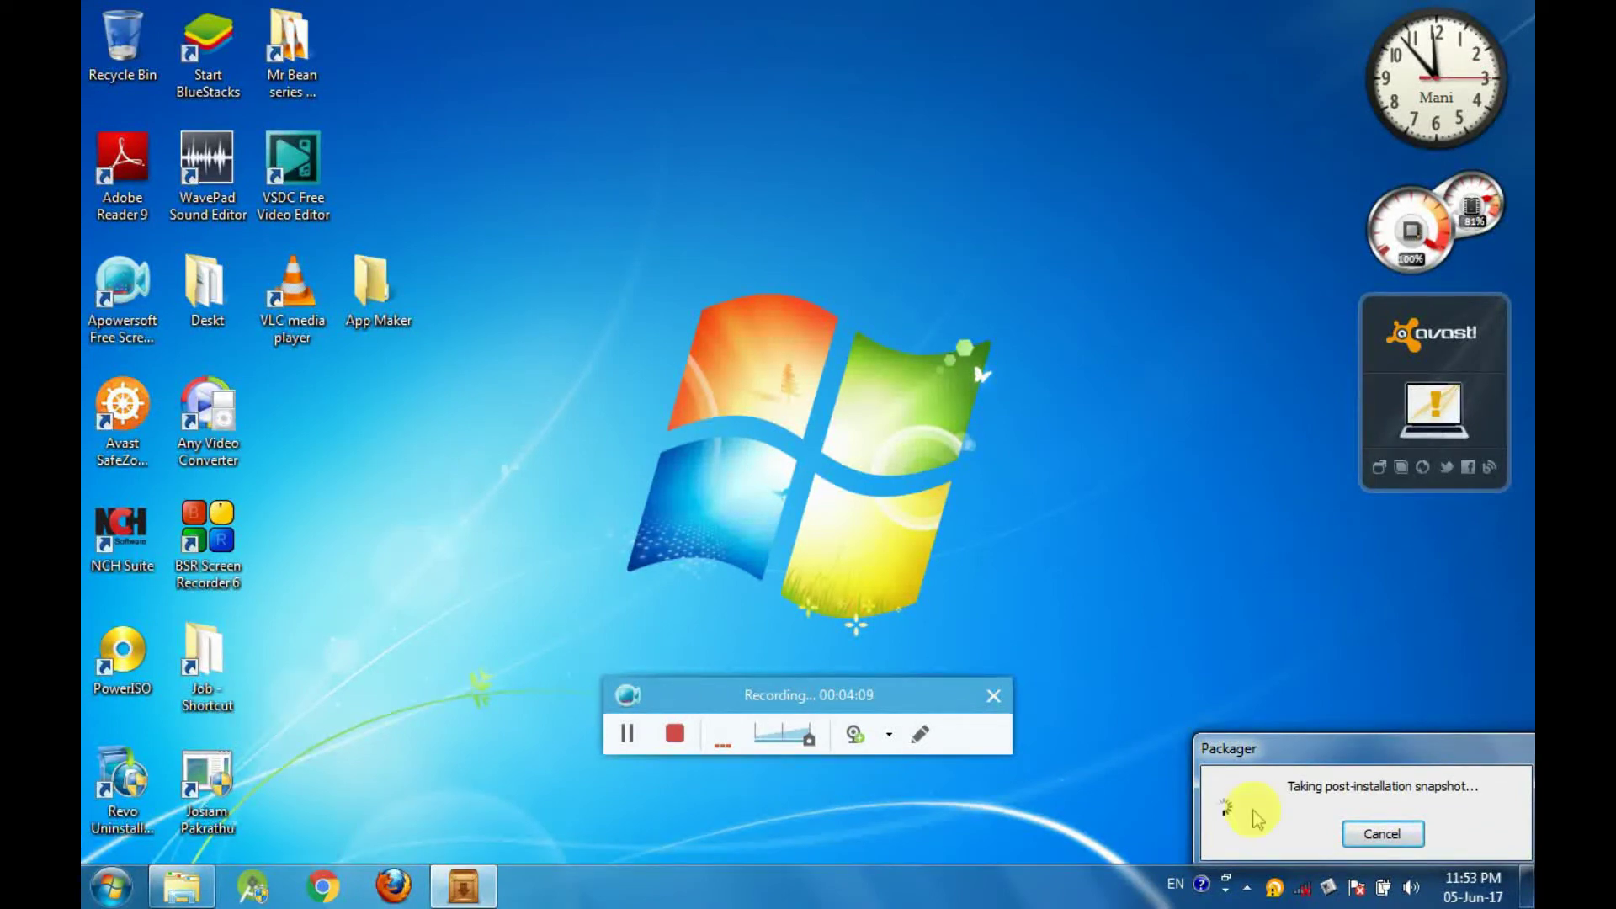
left_click(1272, 703)
left_click_drag(1285, 751, 1271, 678)
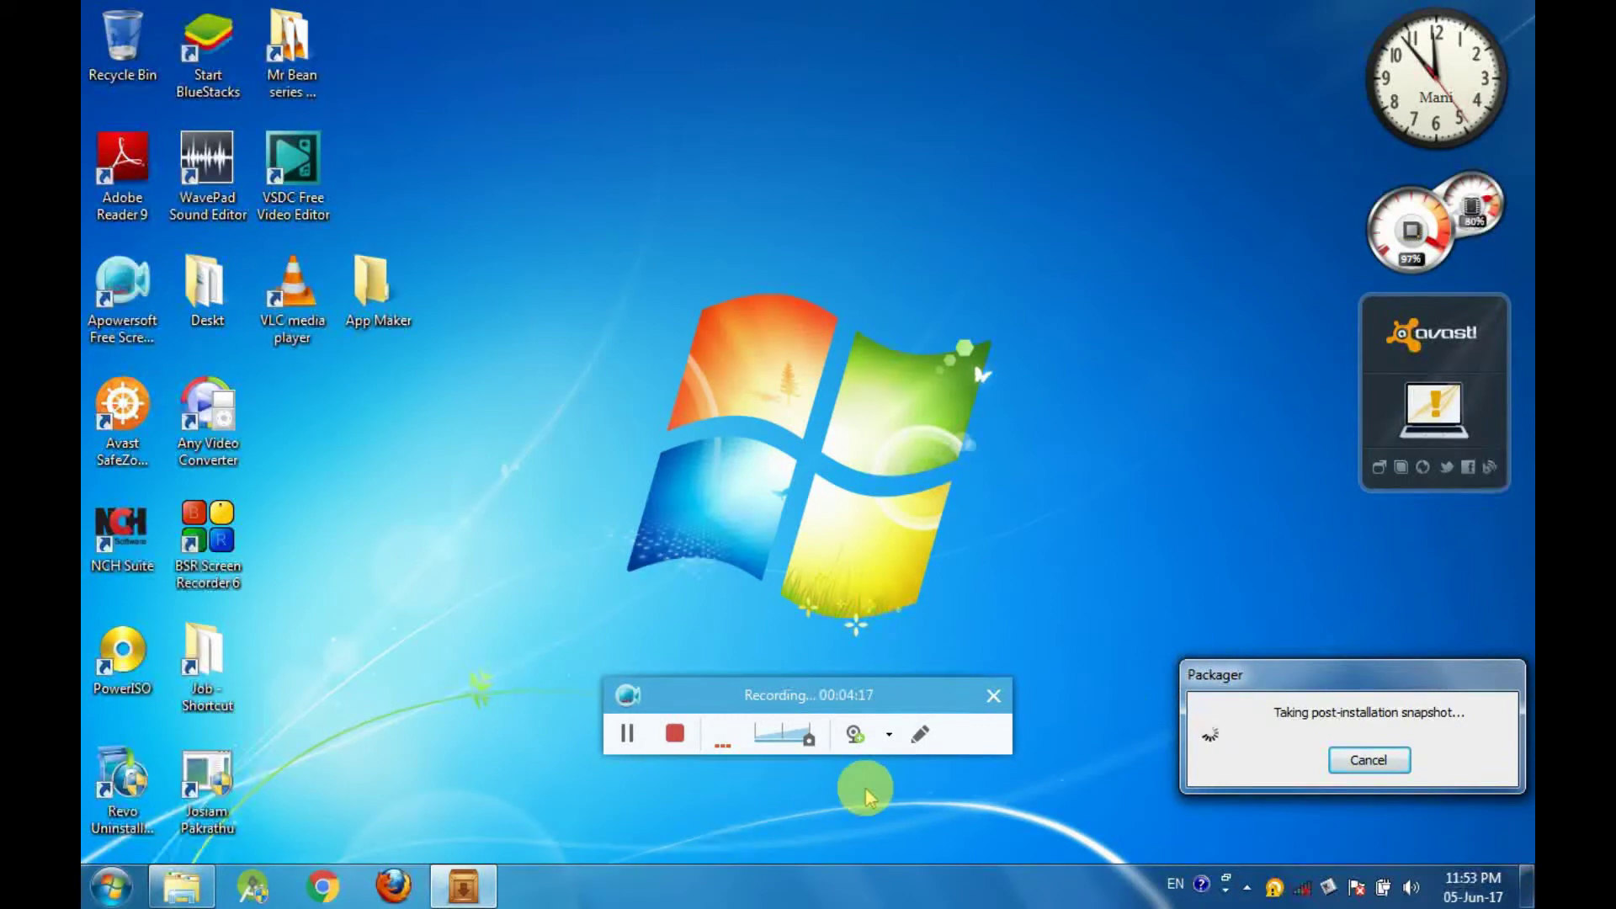
left_click(626, 733)
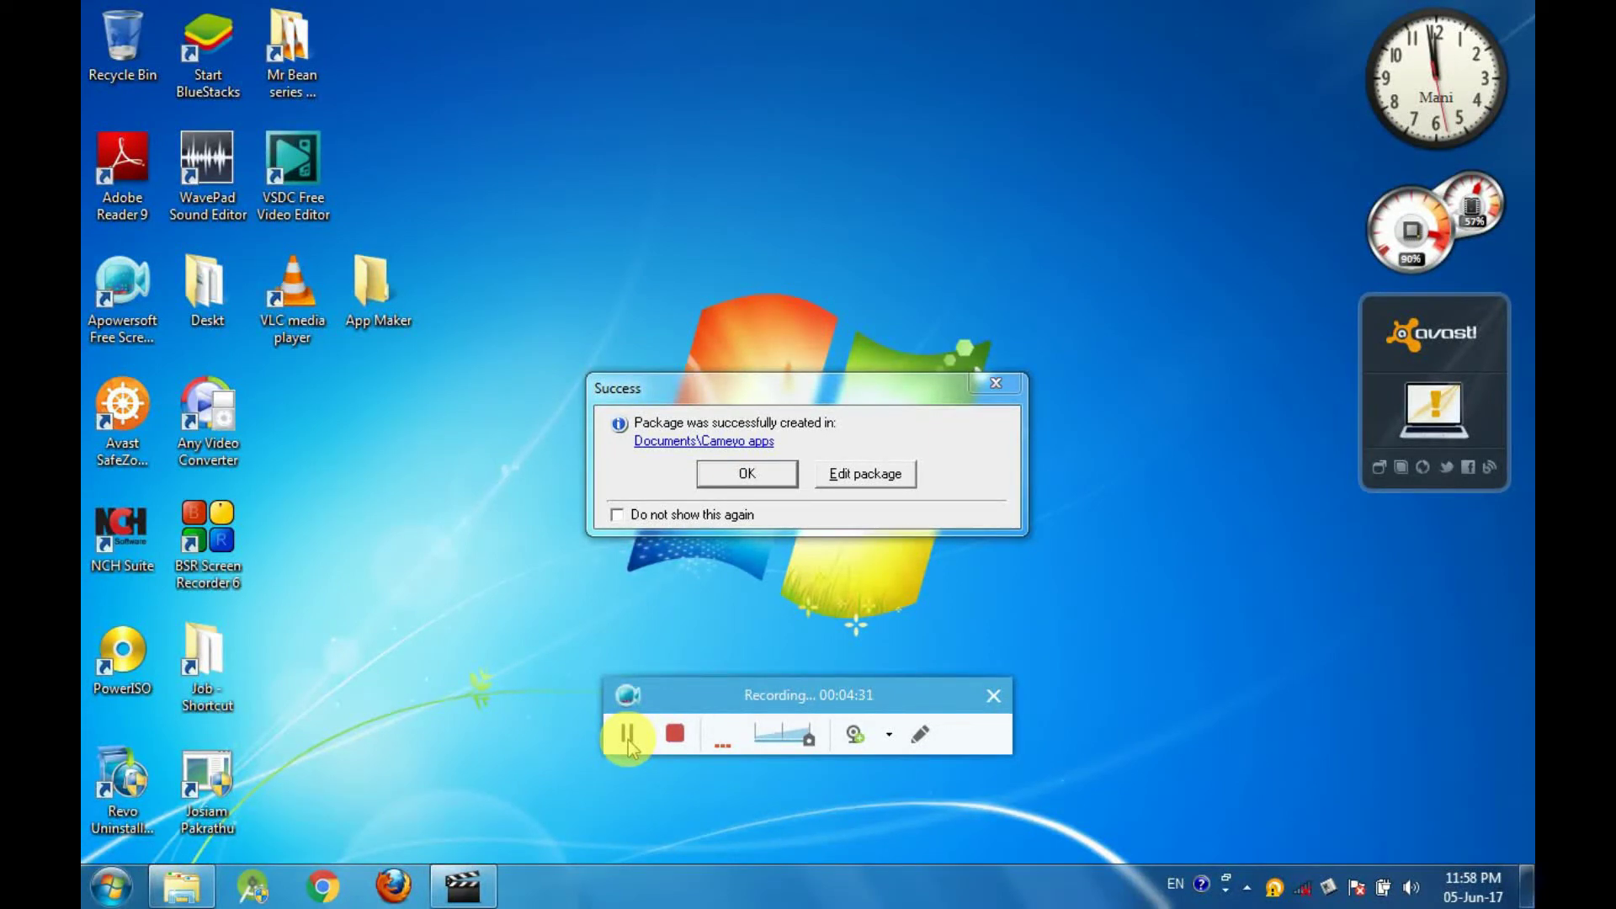
left_click(740, 474)
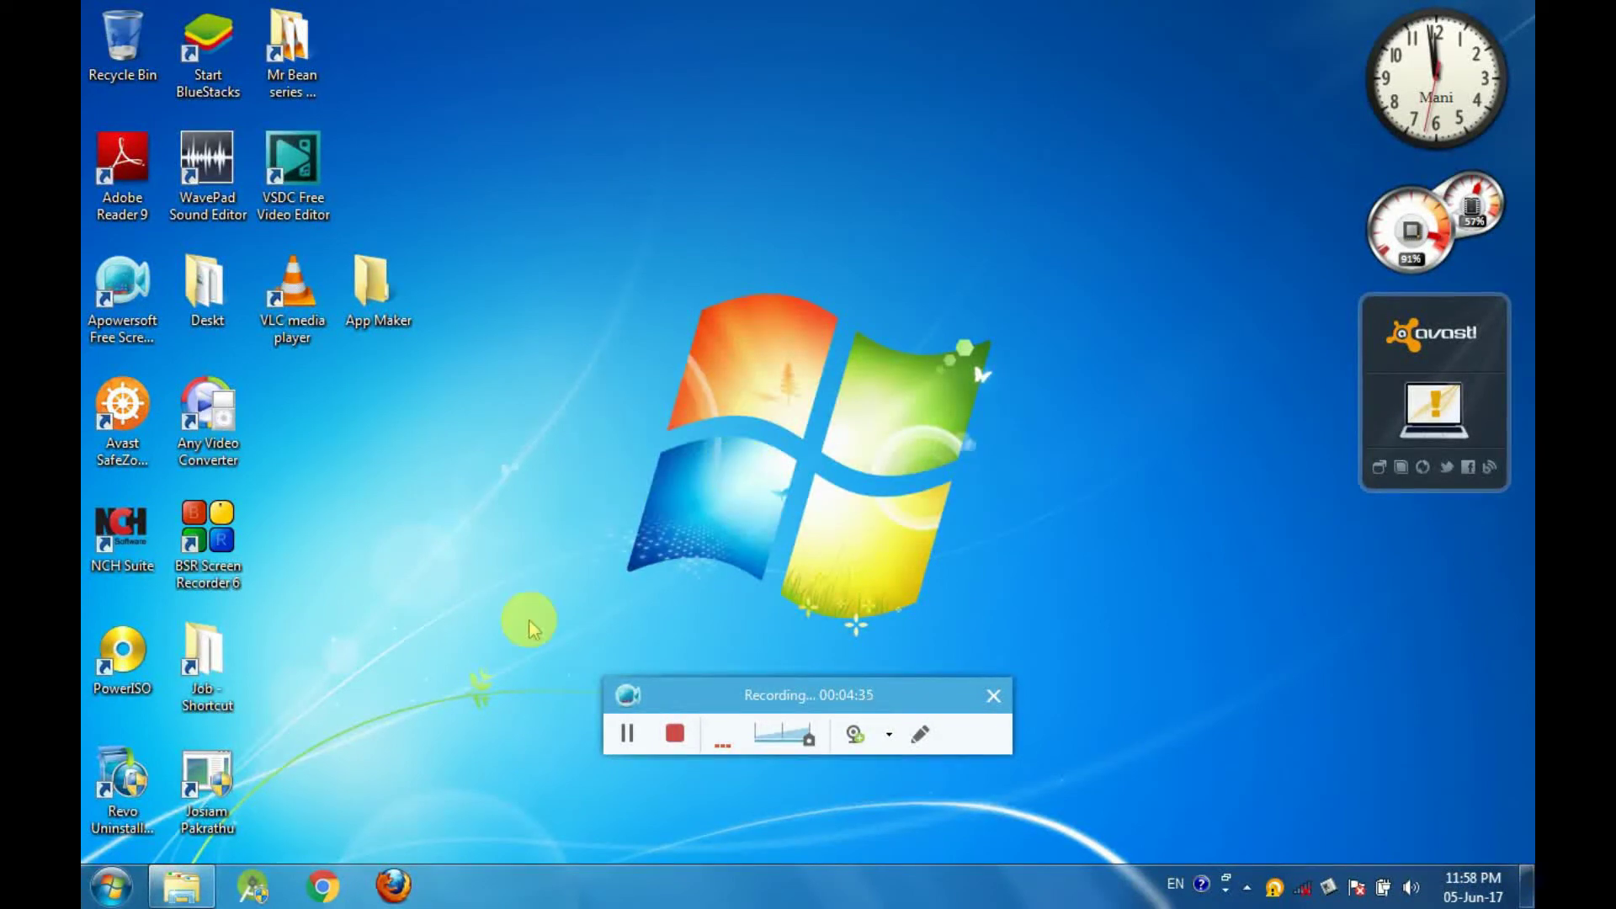
Open the Cameyo apps folder in the Documents library and launch VLC media player from VLC media player.cameyo.exe
left_click(200, 890)
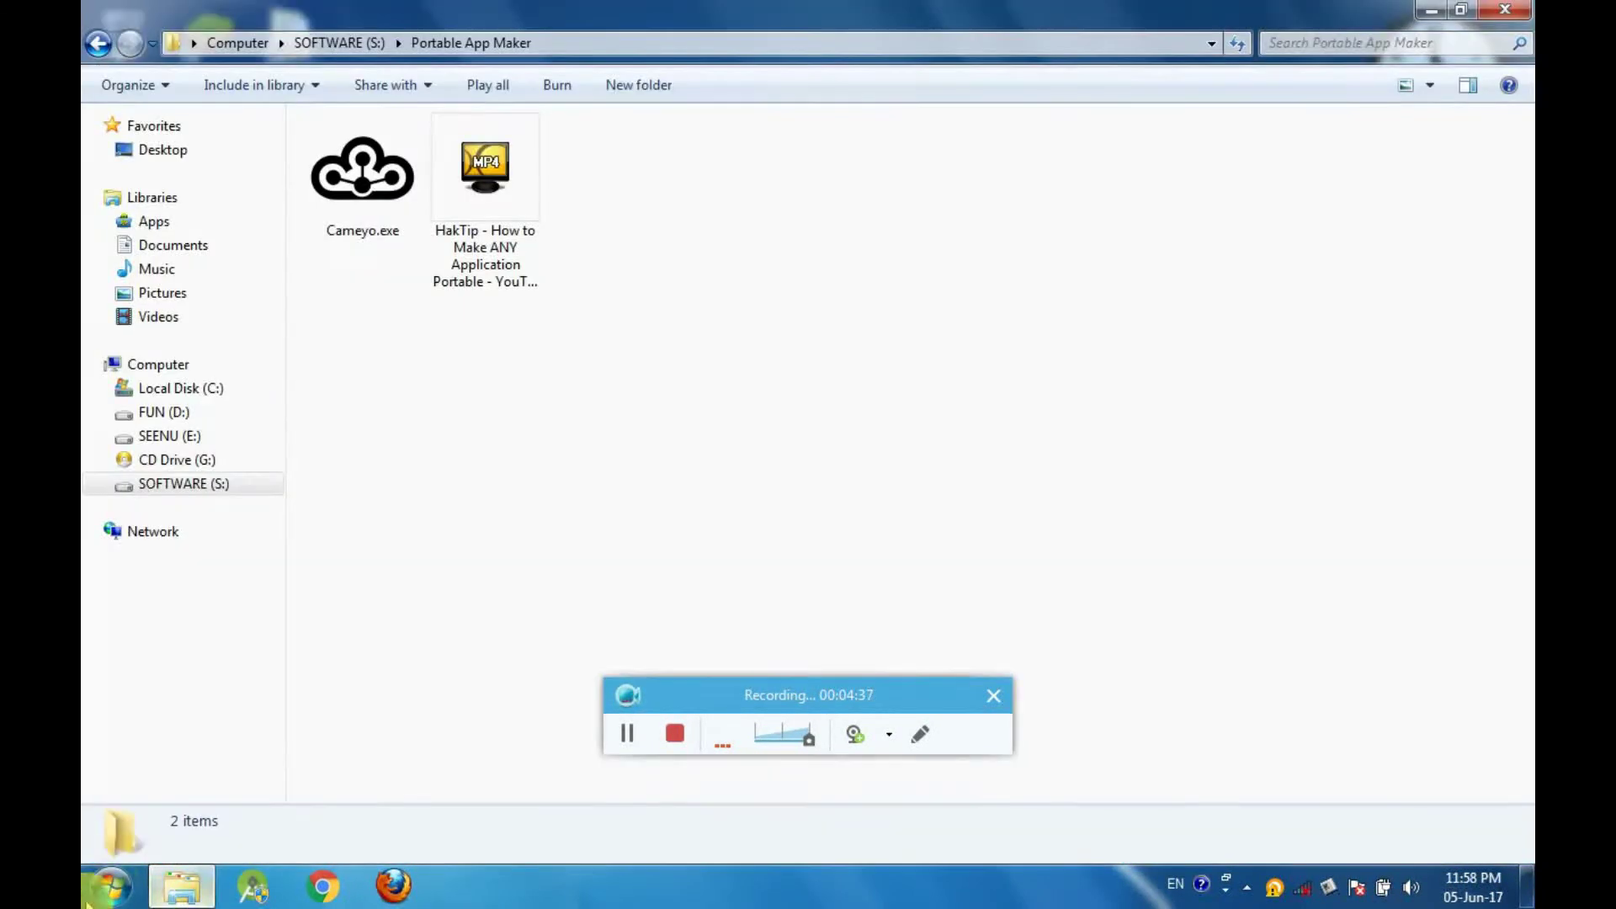
left_click(187, 249)
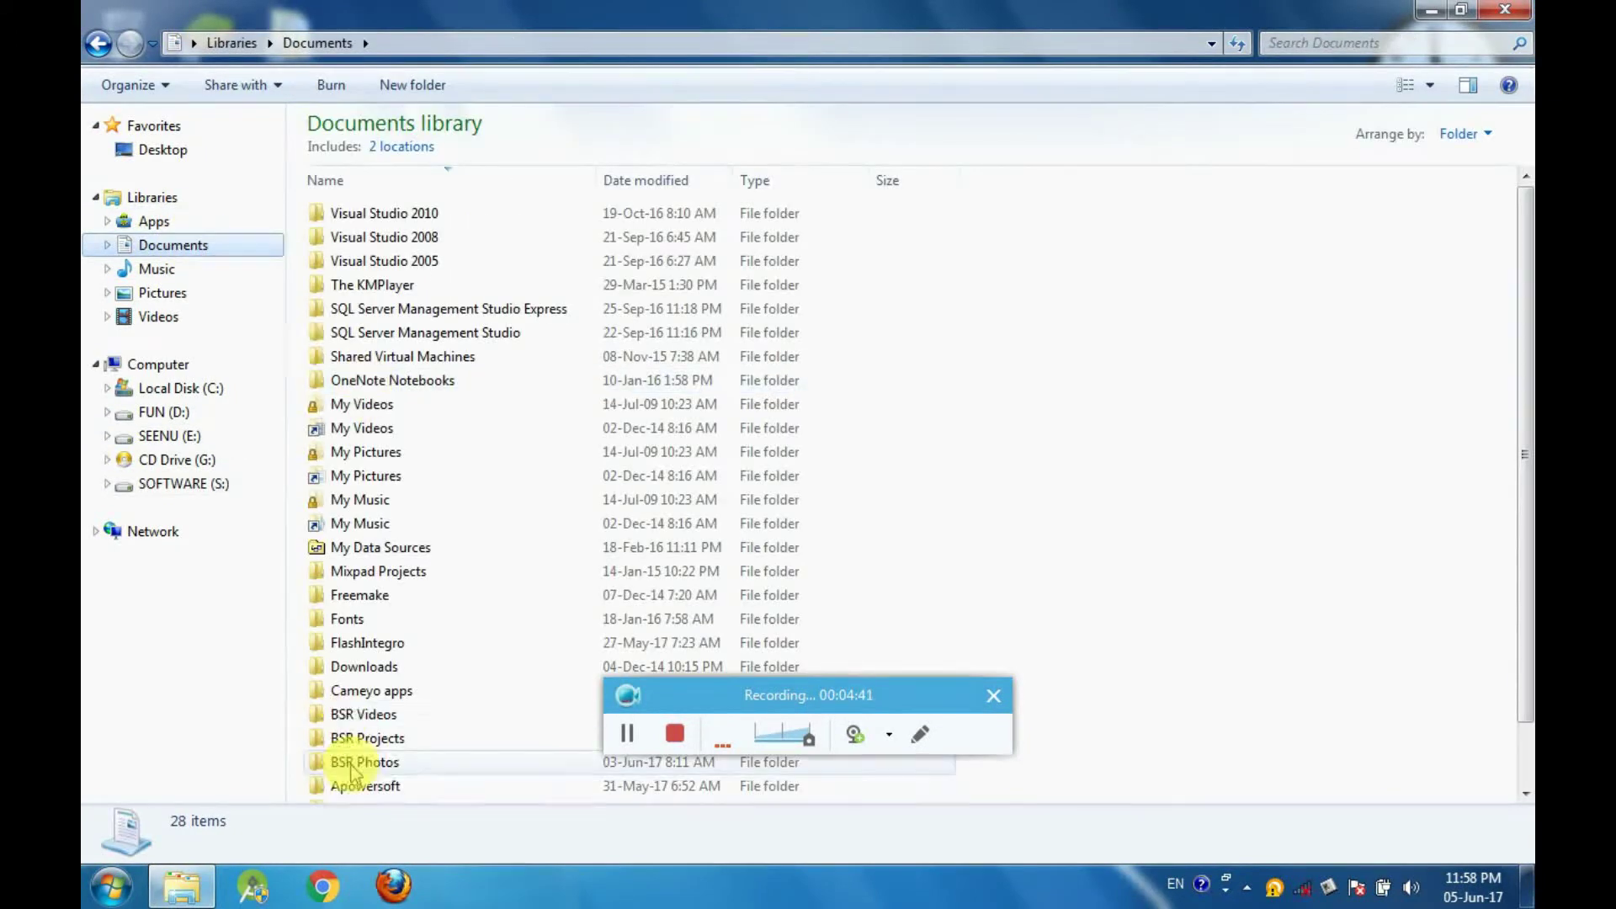
double_click(375, 692)
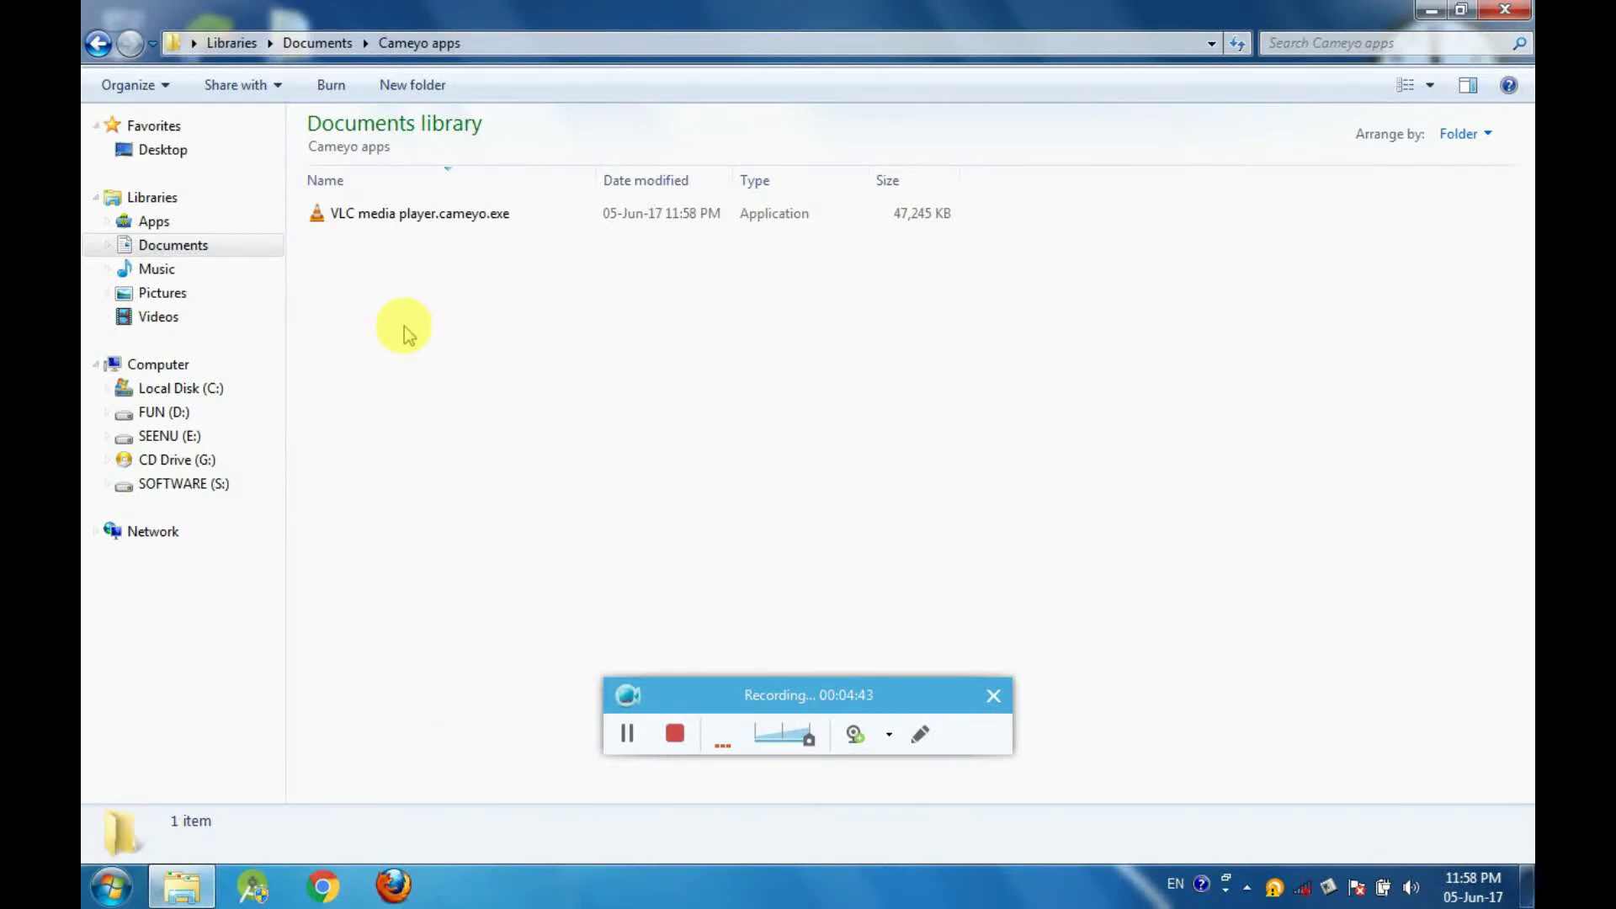
left_click(399, 221)
double_click(398, 217)
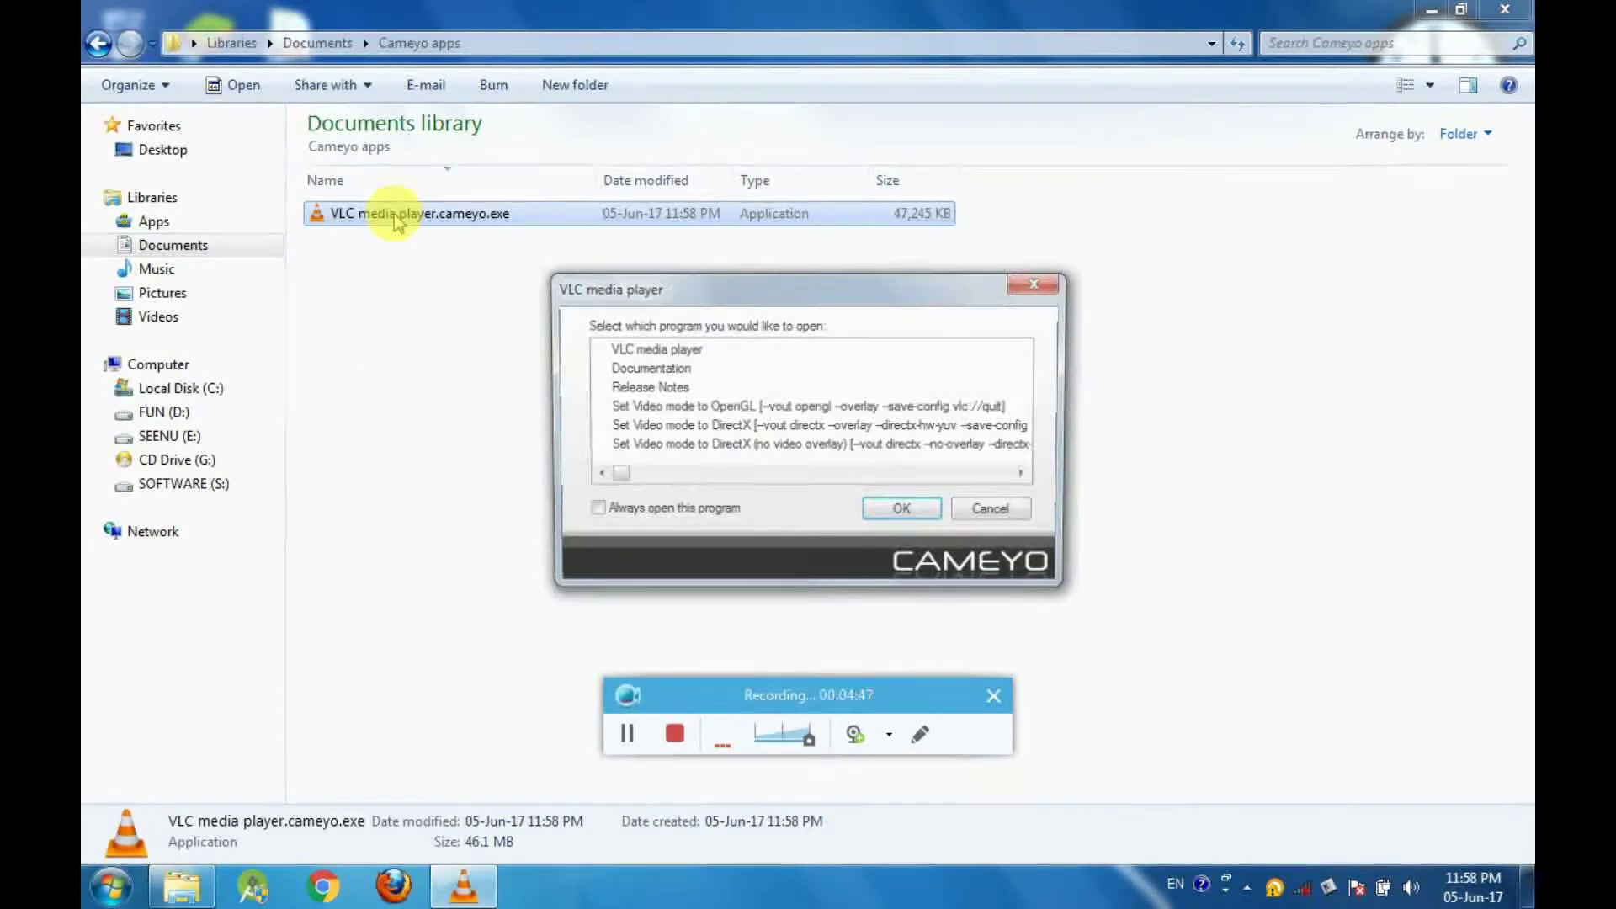
left_click(683, 348)
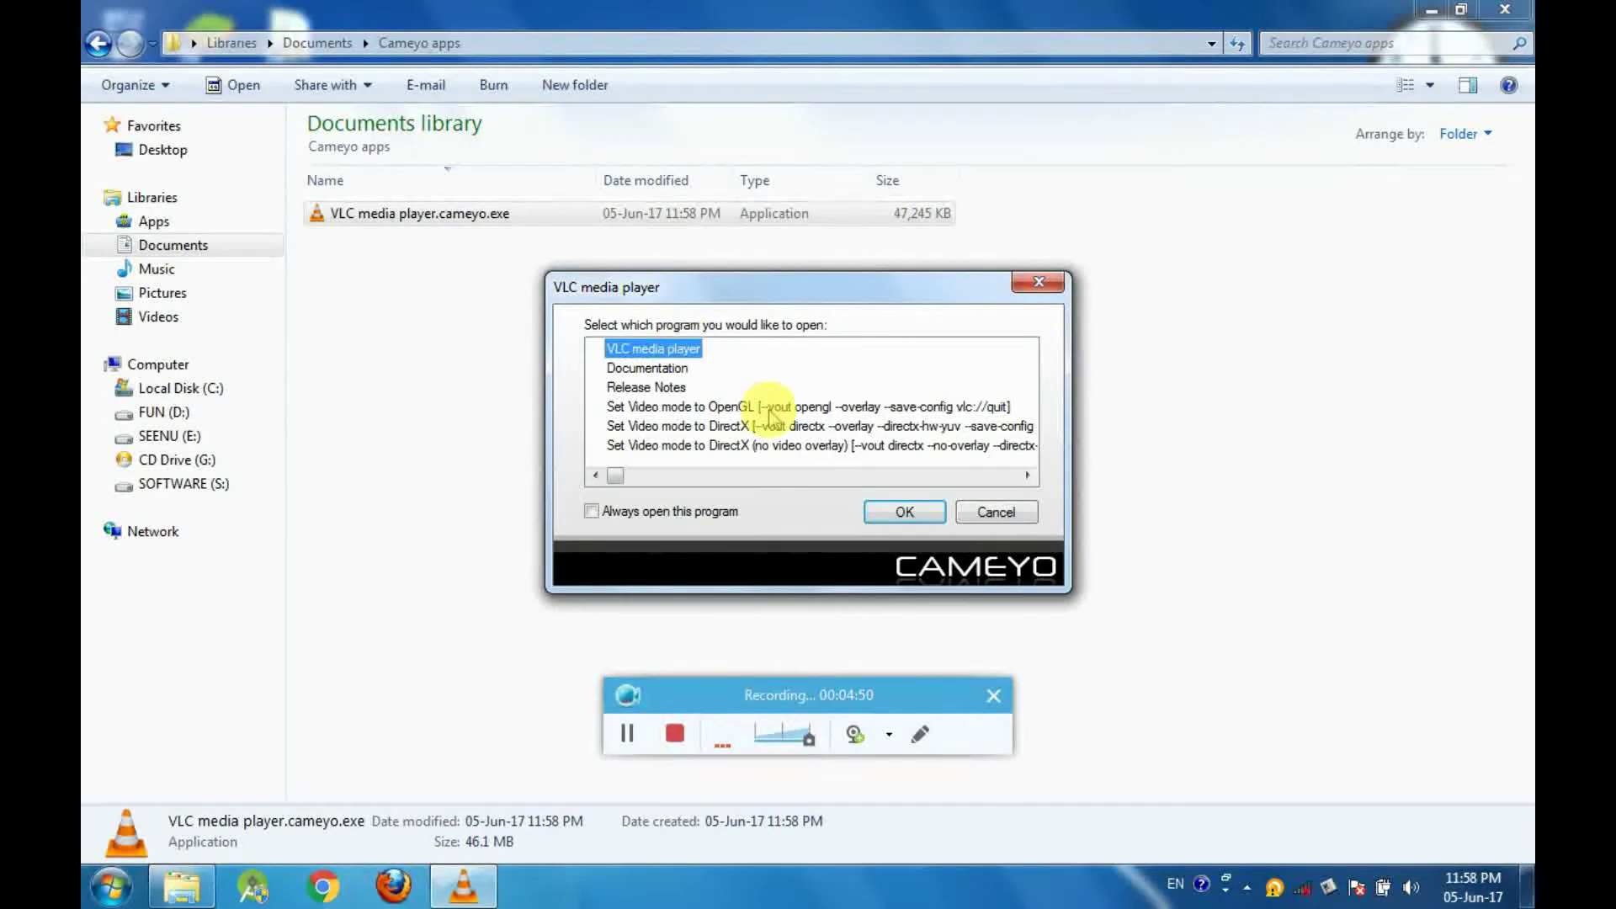
left_click(905, 514)
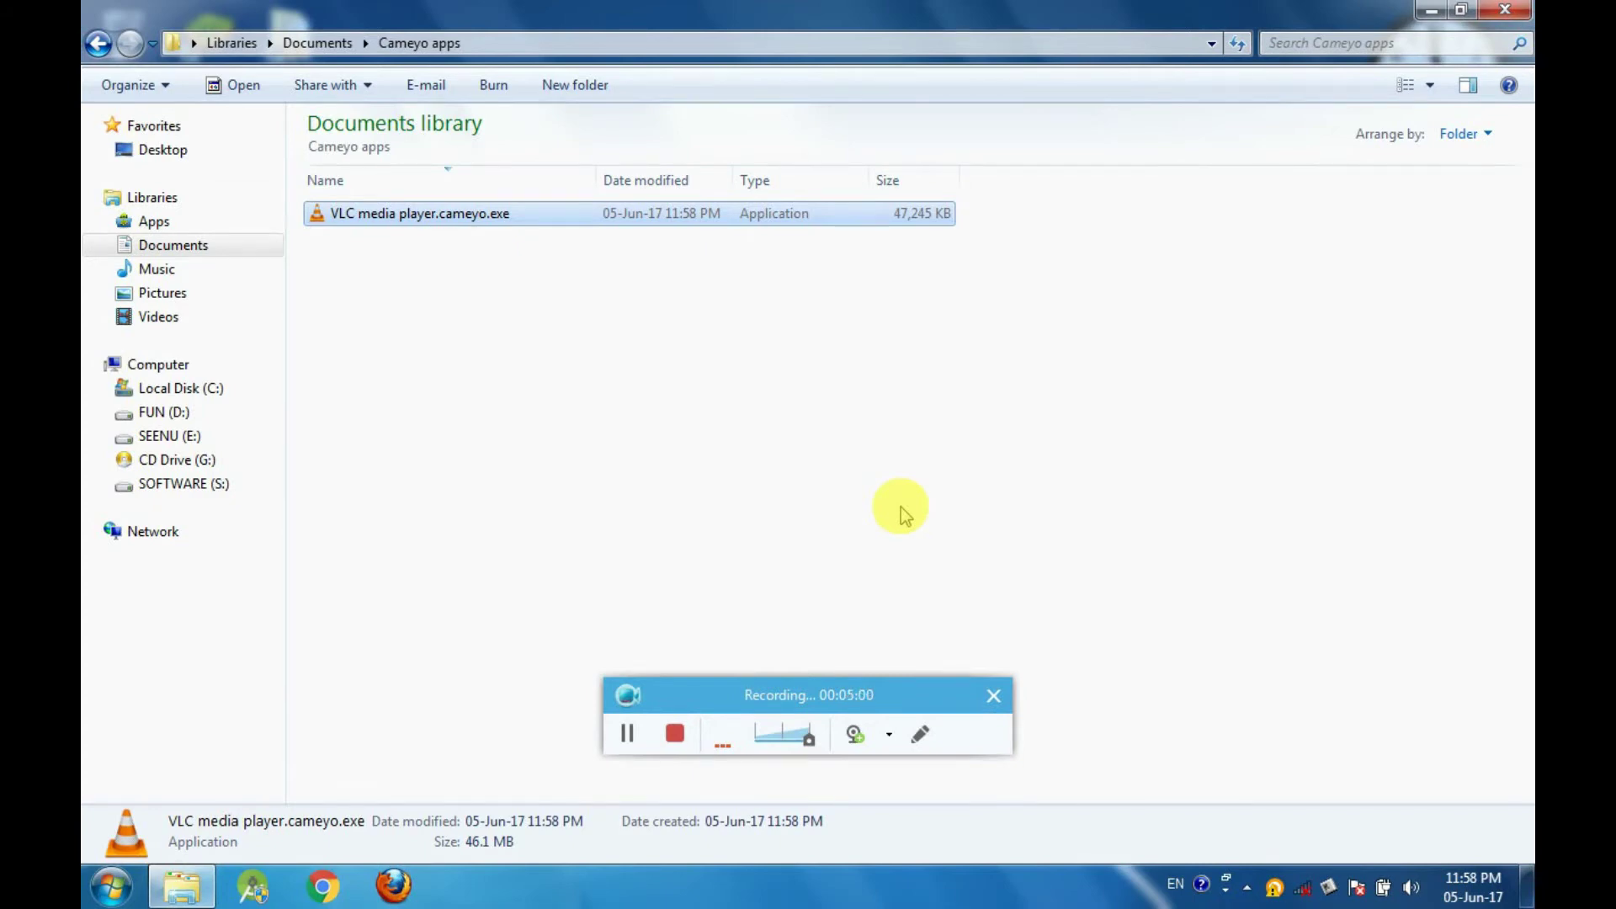
Refresh the Cameyo apps folder and launch the portable VLC media player package again, choosing VLC media player as the program
left_click(901, 507)
right_click(901, 508)
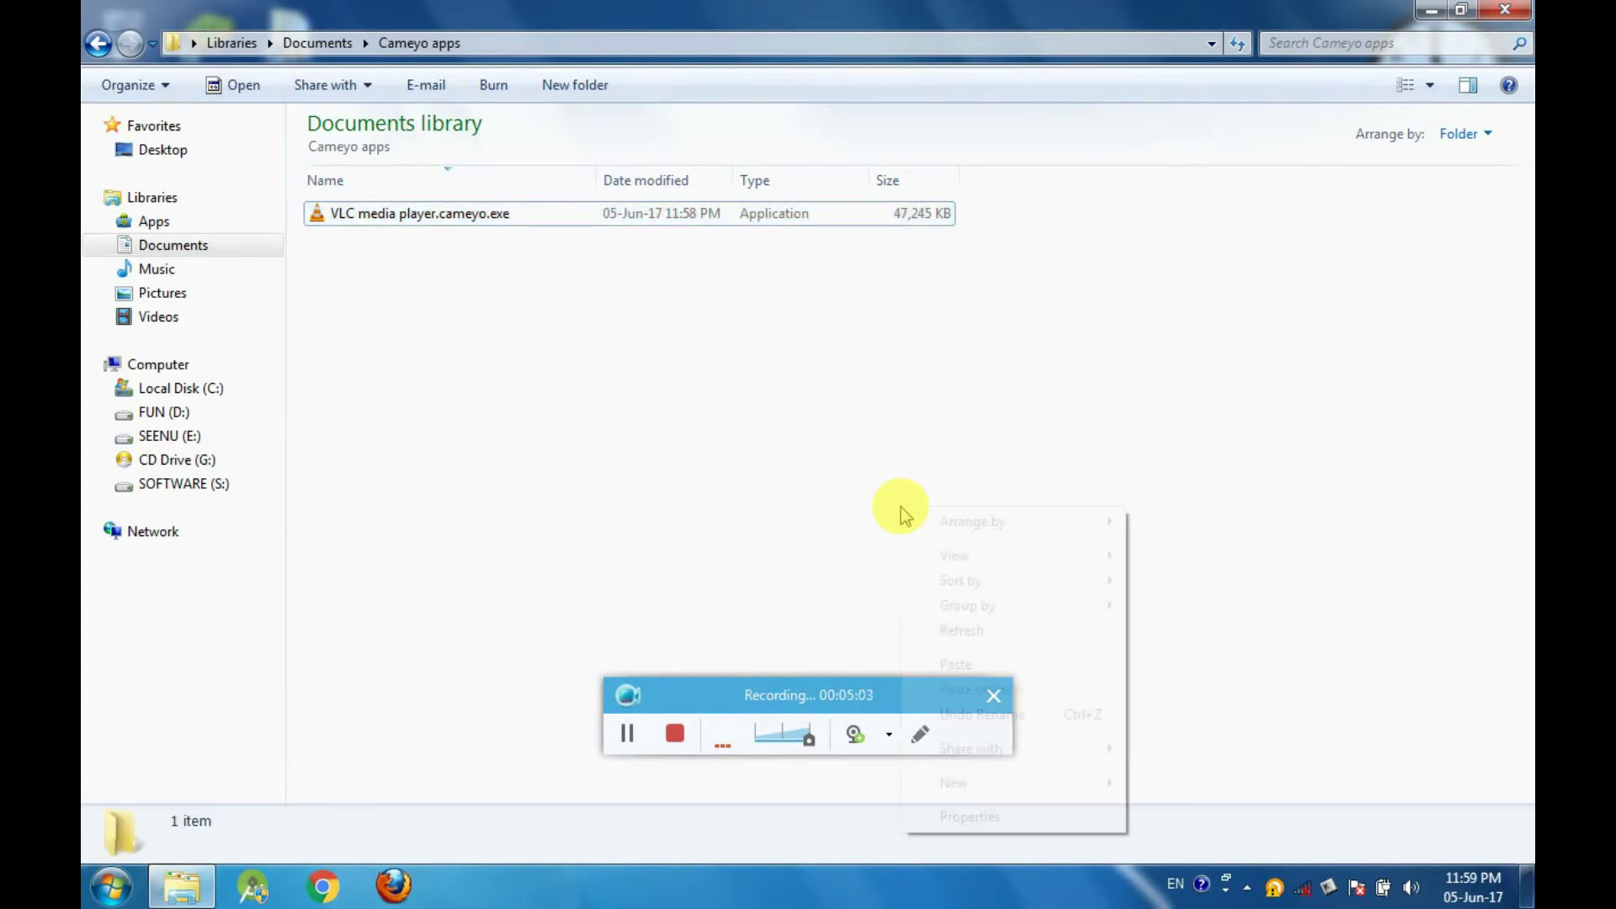
mouse_move(955, 589)
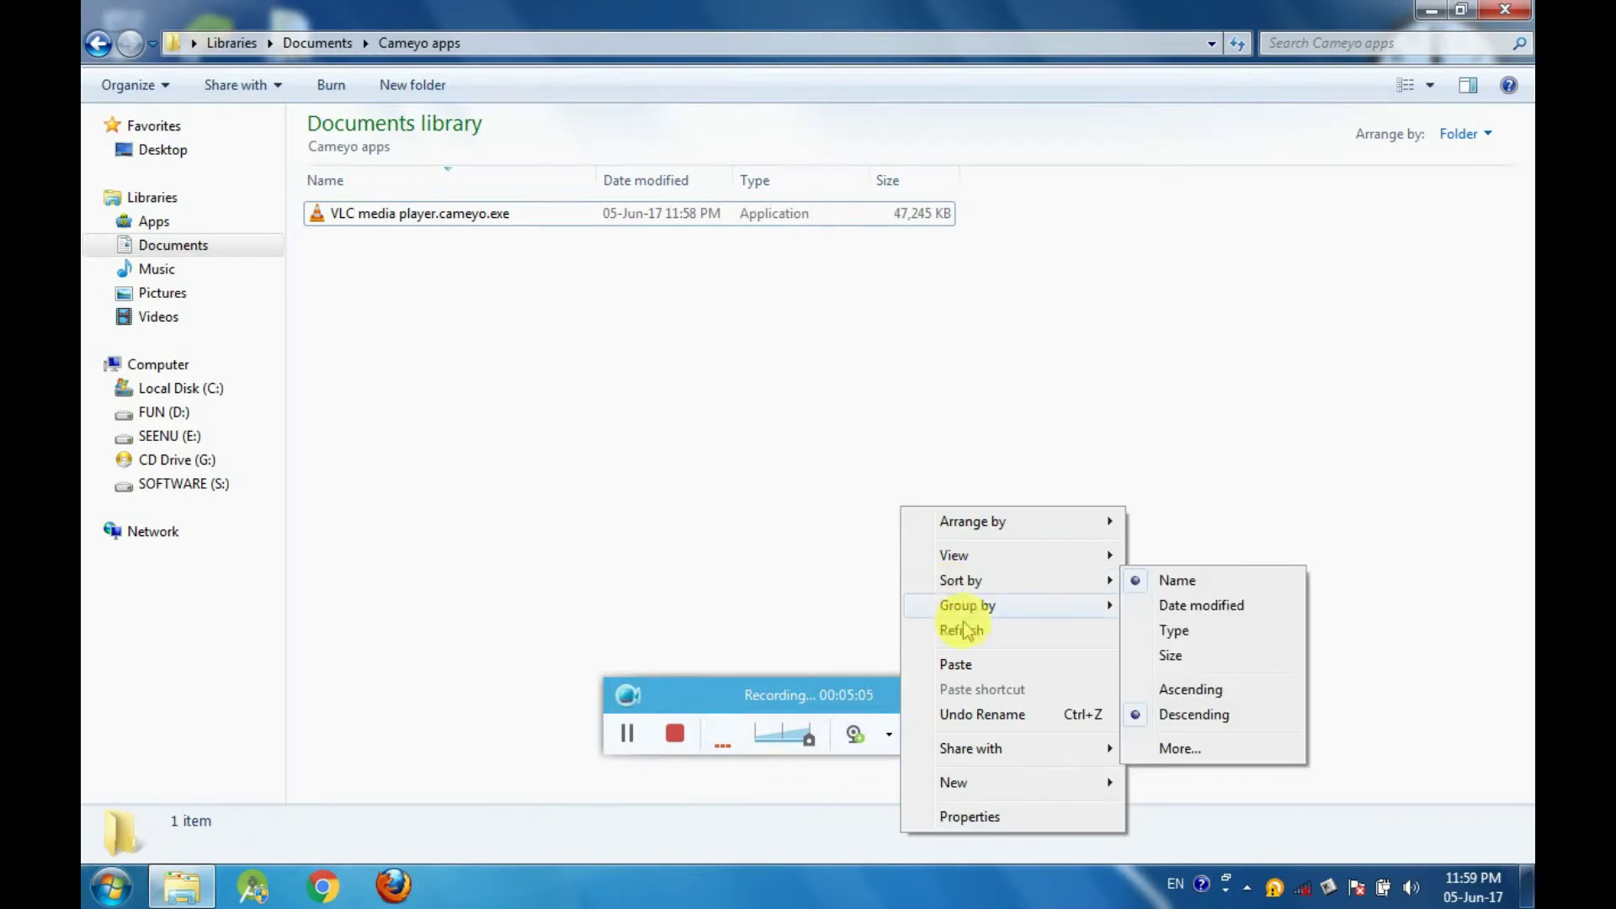
left_click(959, 631)
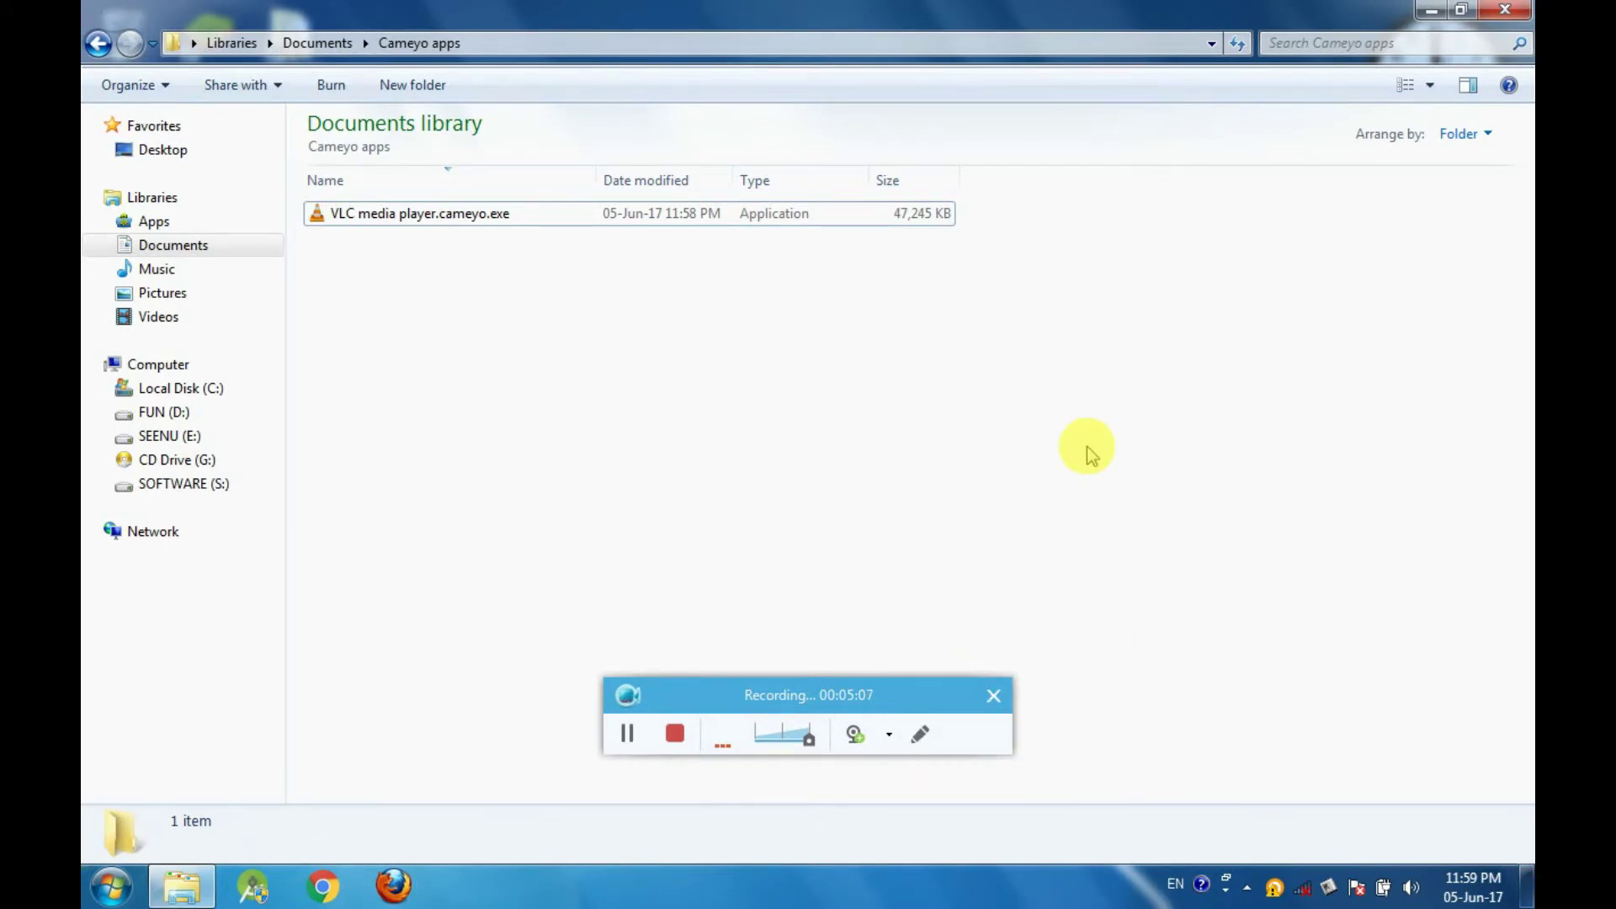
left_click(1239, 45)
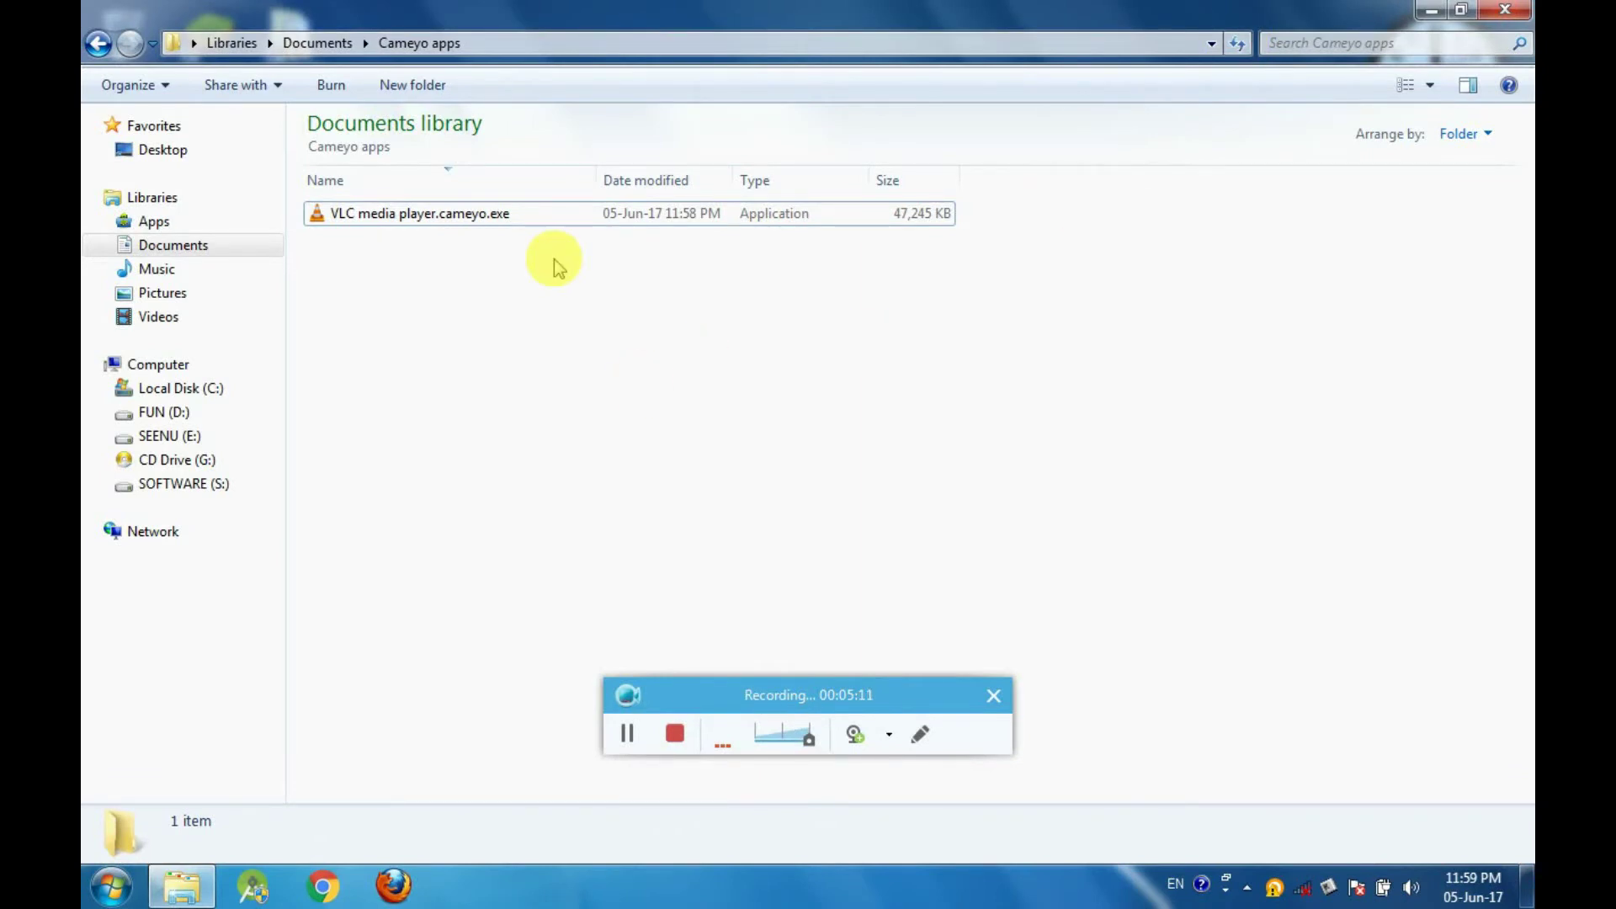
left_click(462, 220)
double_click(462, 220)
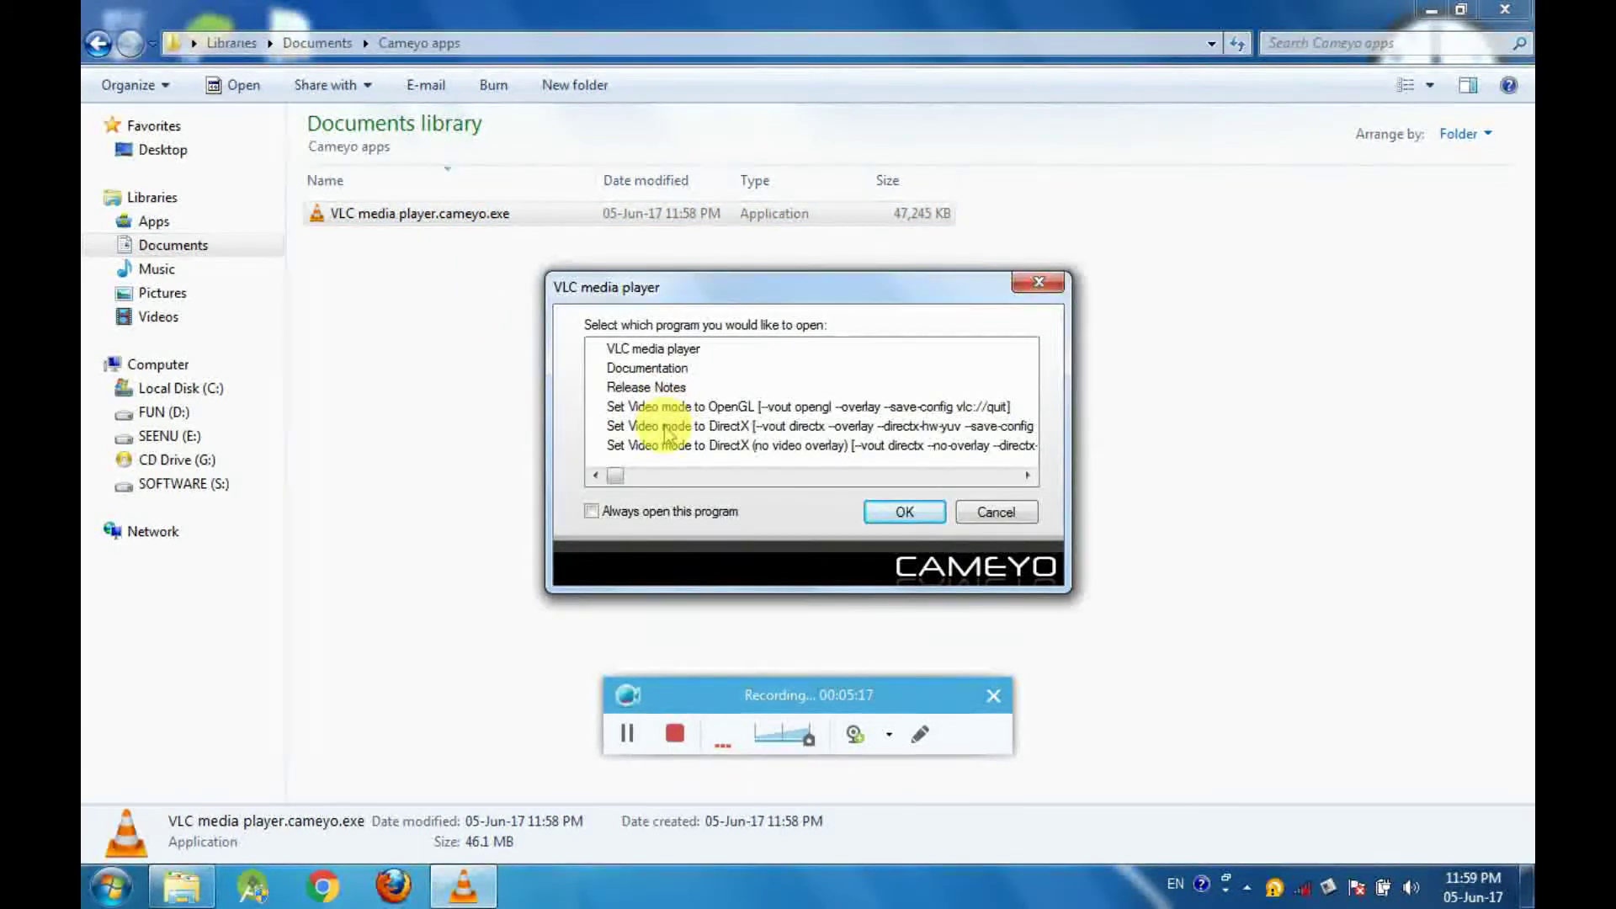
left_click(647, 350)
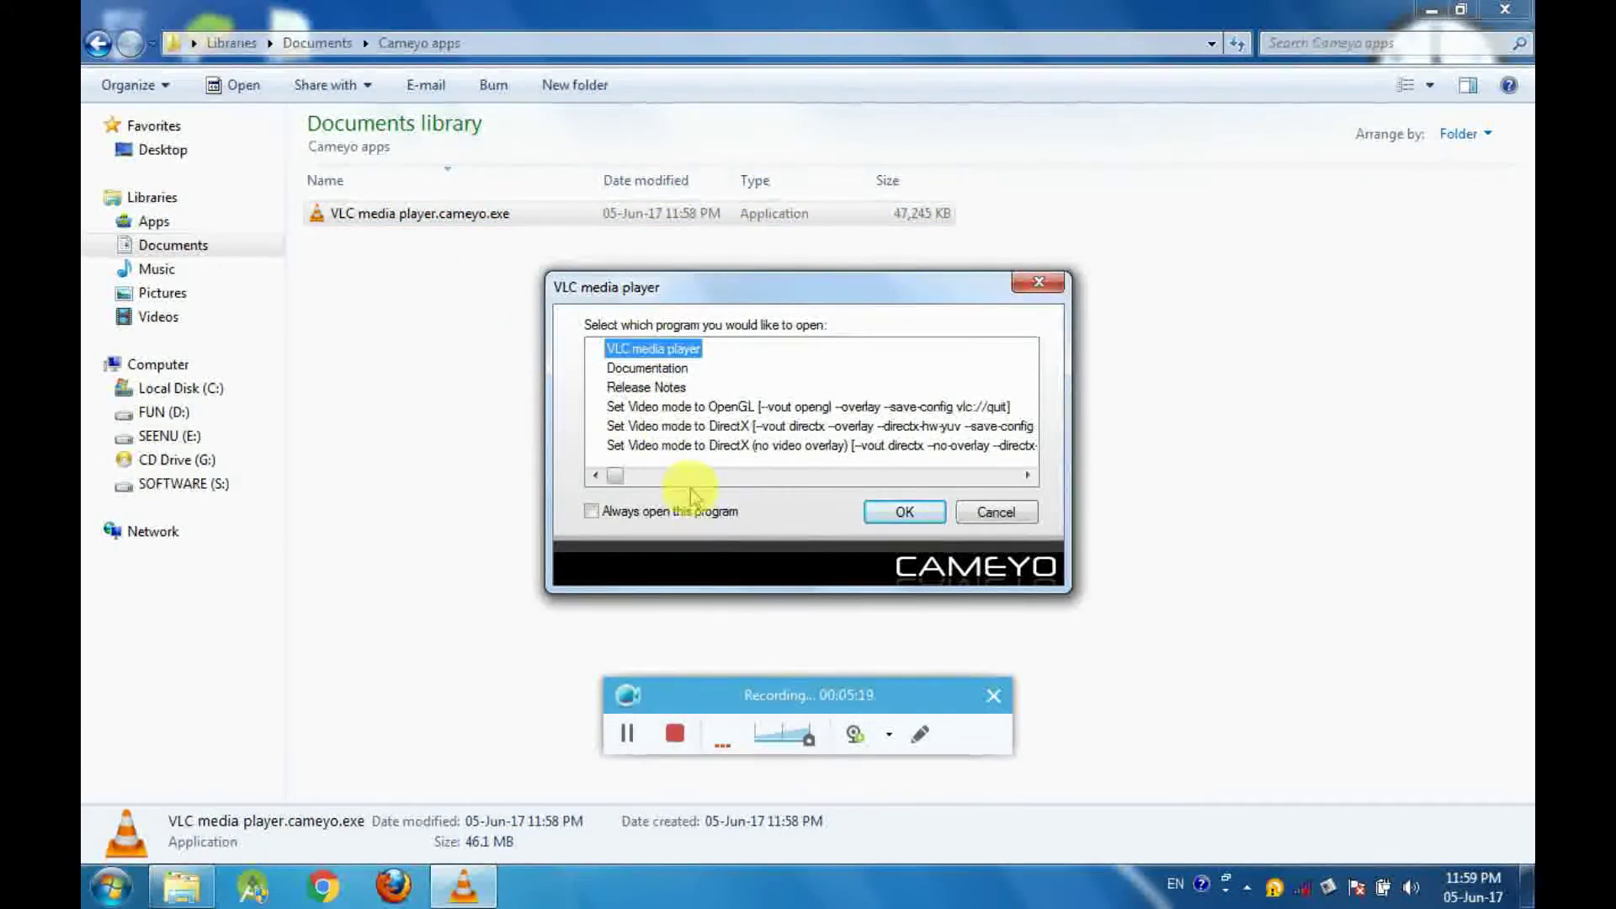
left_click(885, 513)
right_click(884, 521)
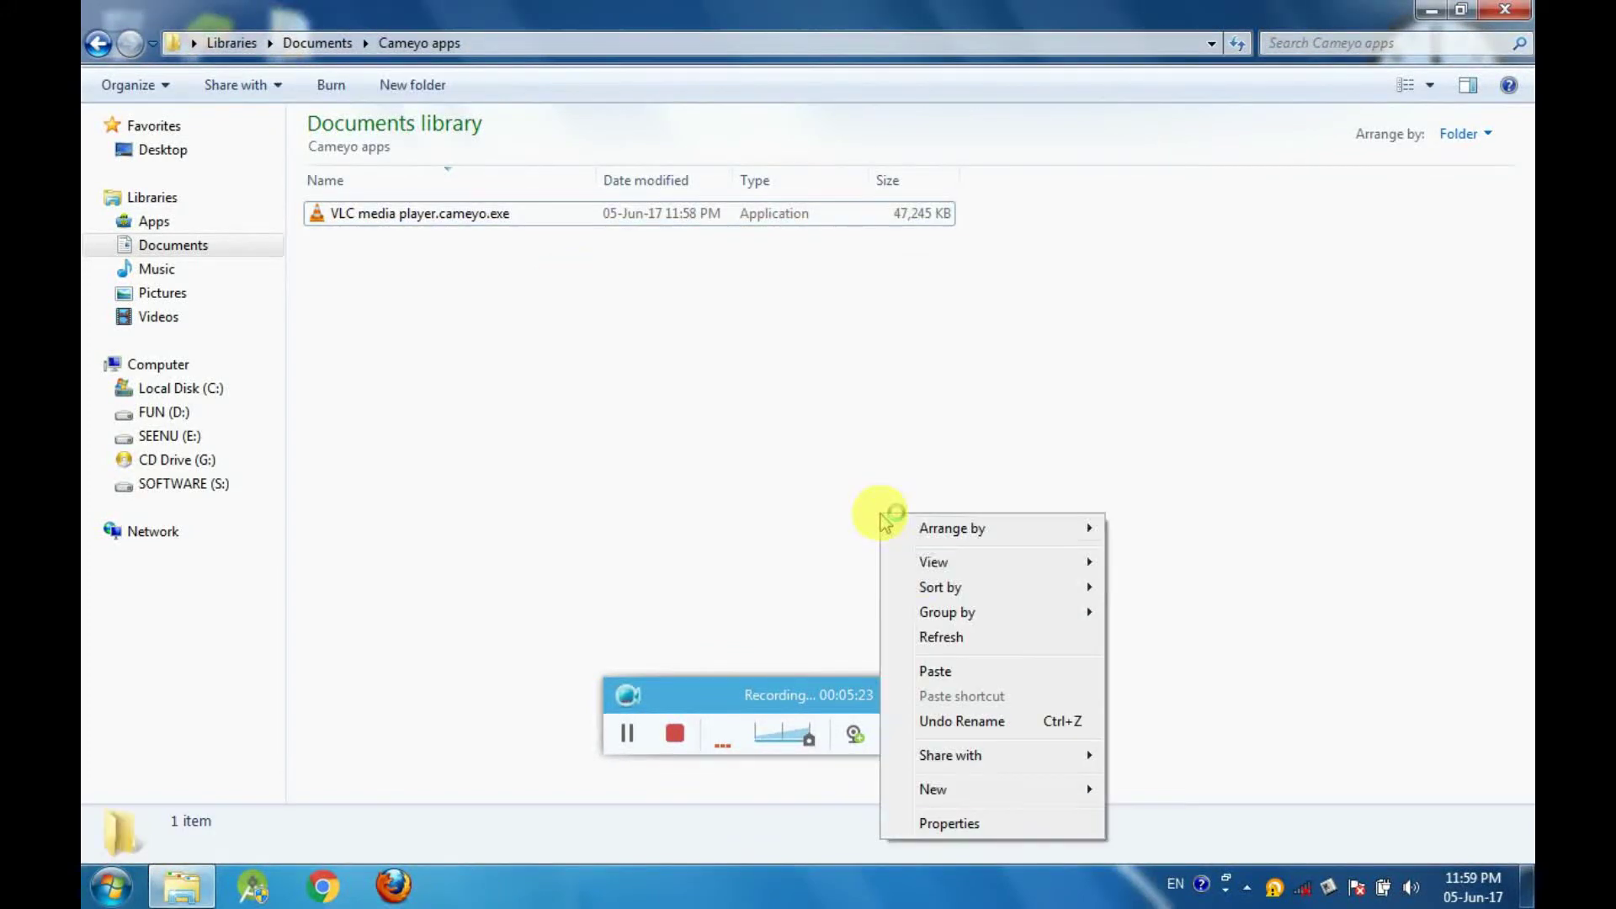
left_click(947, 642)
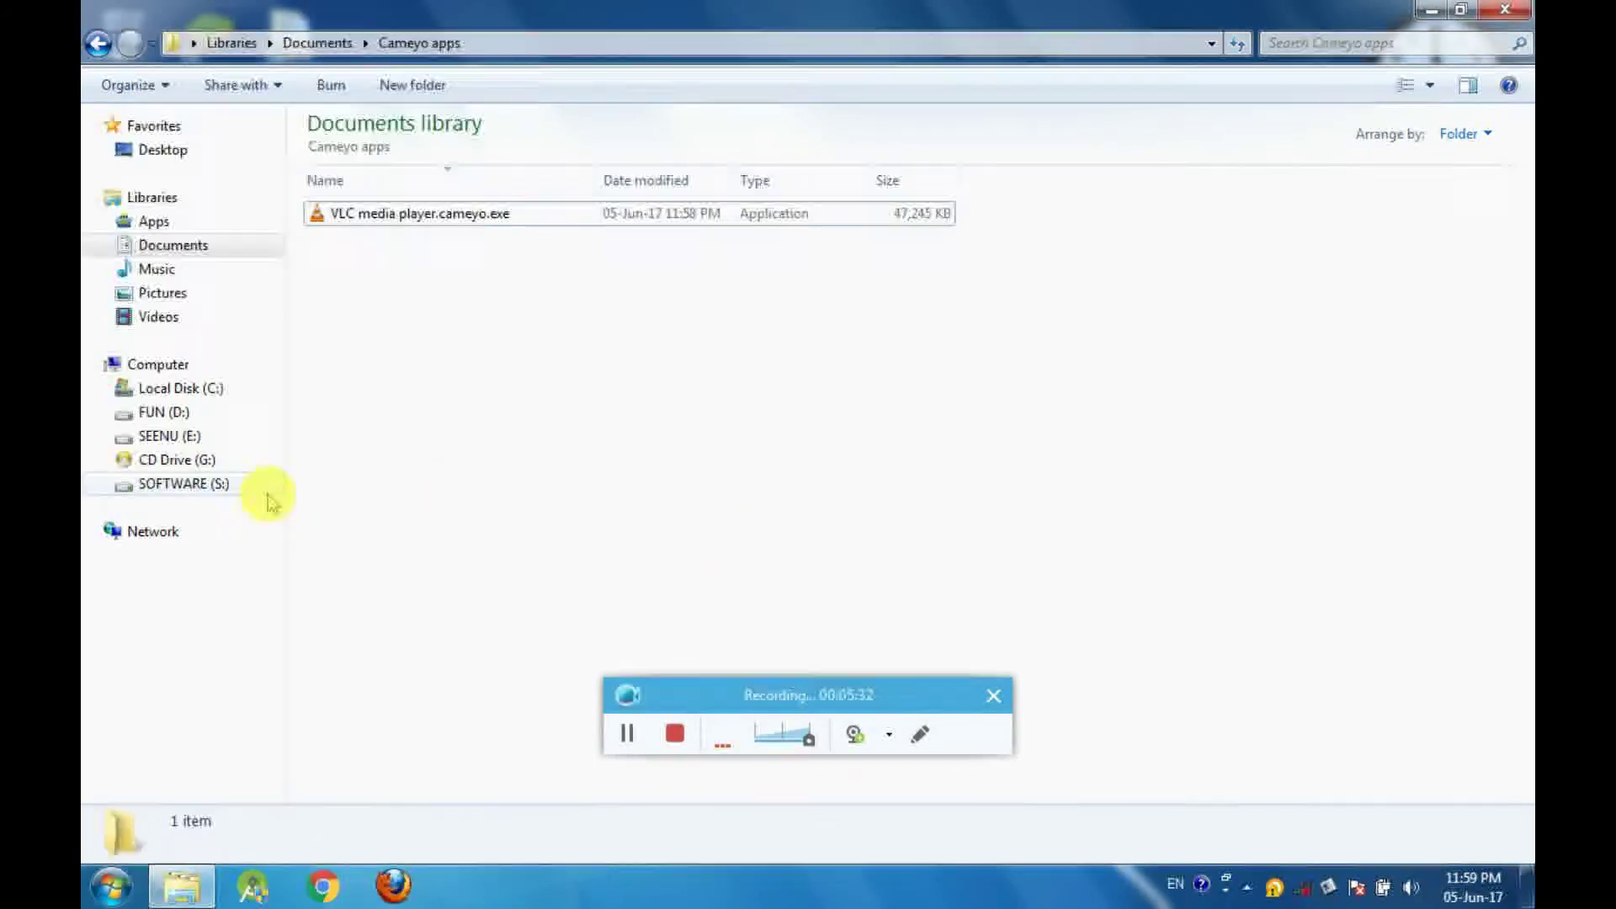
Open the Screen Recorder folder on the SOFTWARE (S:) drive, moving the recording bar out of the way
left_click(209, 486)
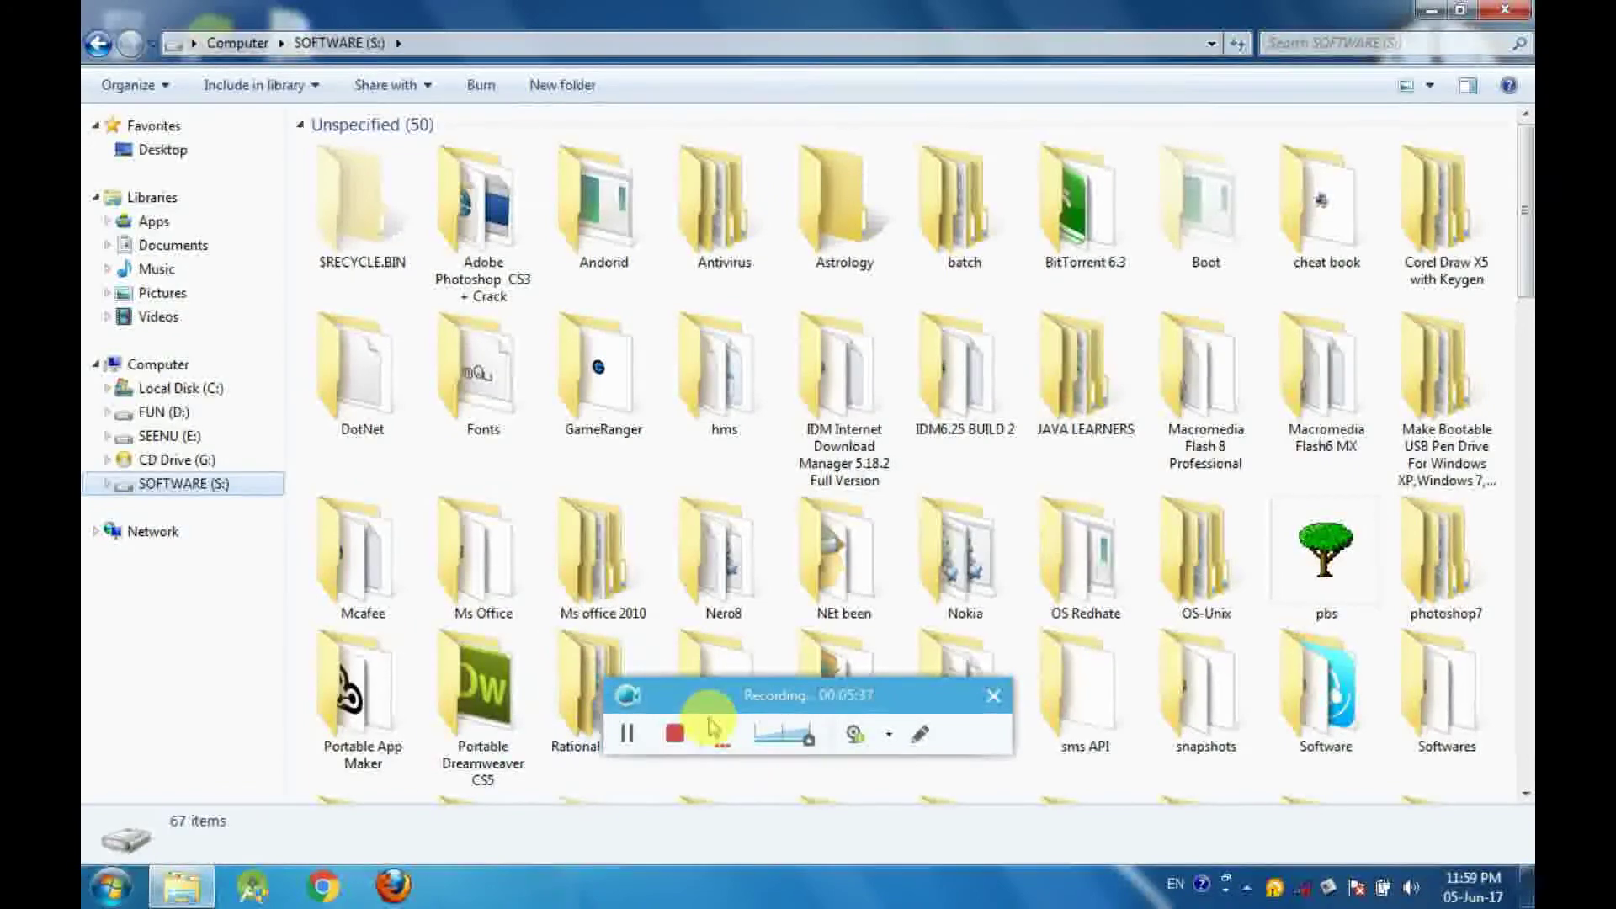
left_click(730, 702)
left_click_drag(730, 702, 747, 767)
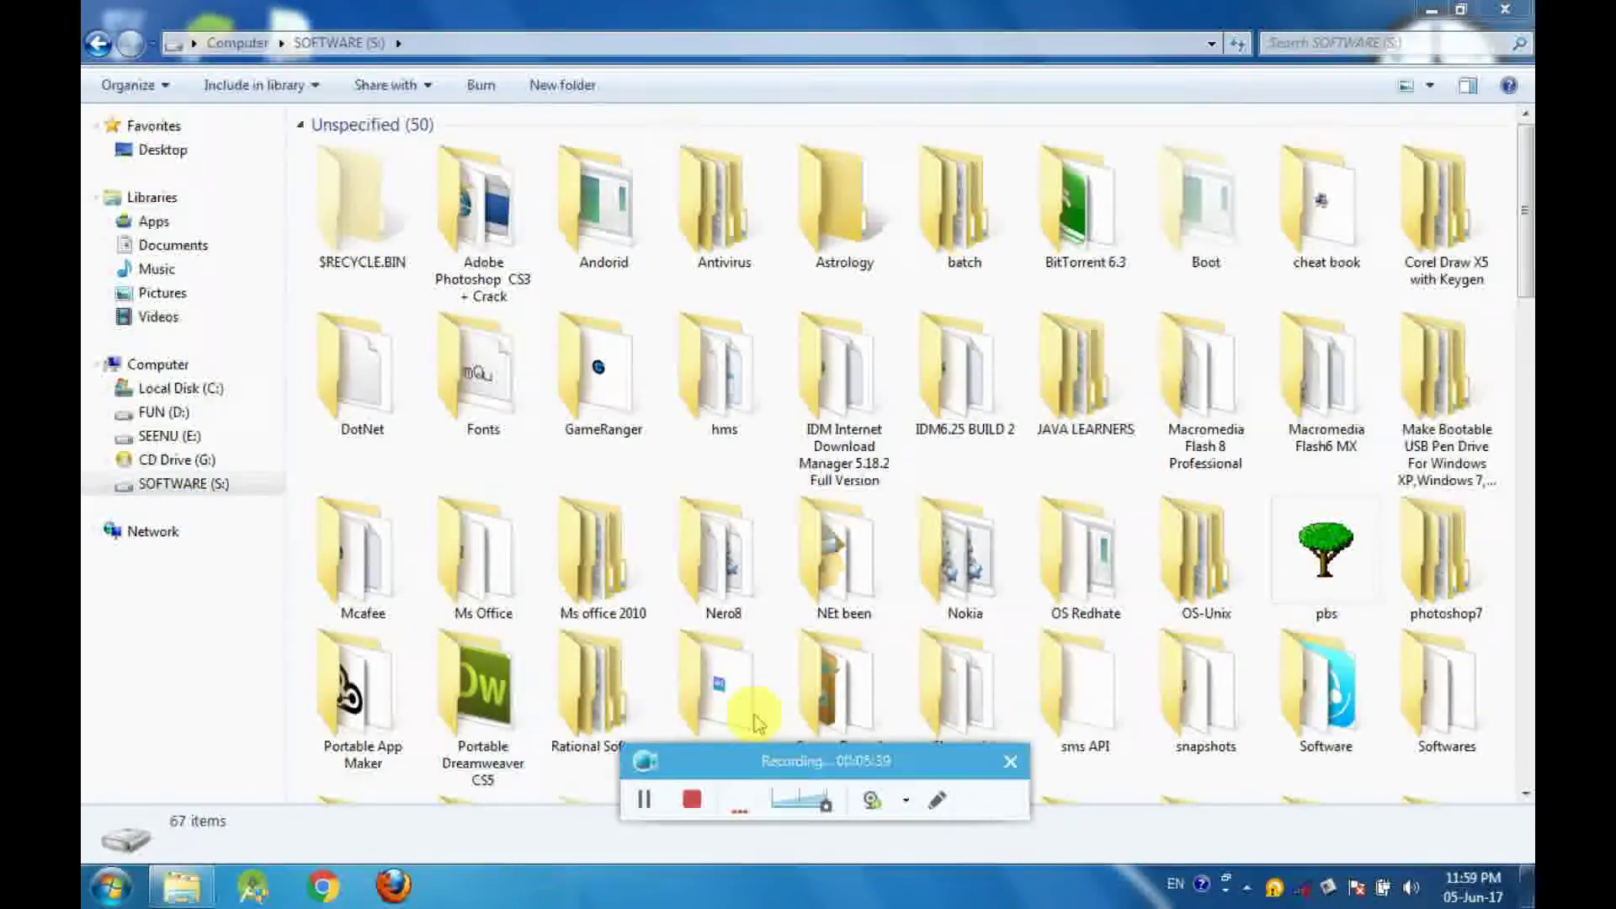
left_click(821, 710)
double_click(820, 710)
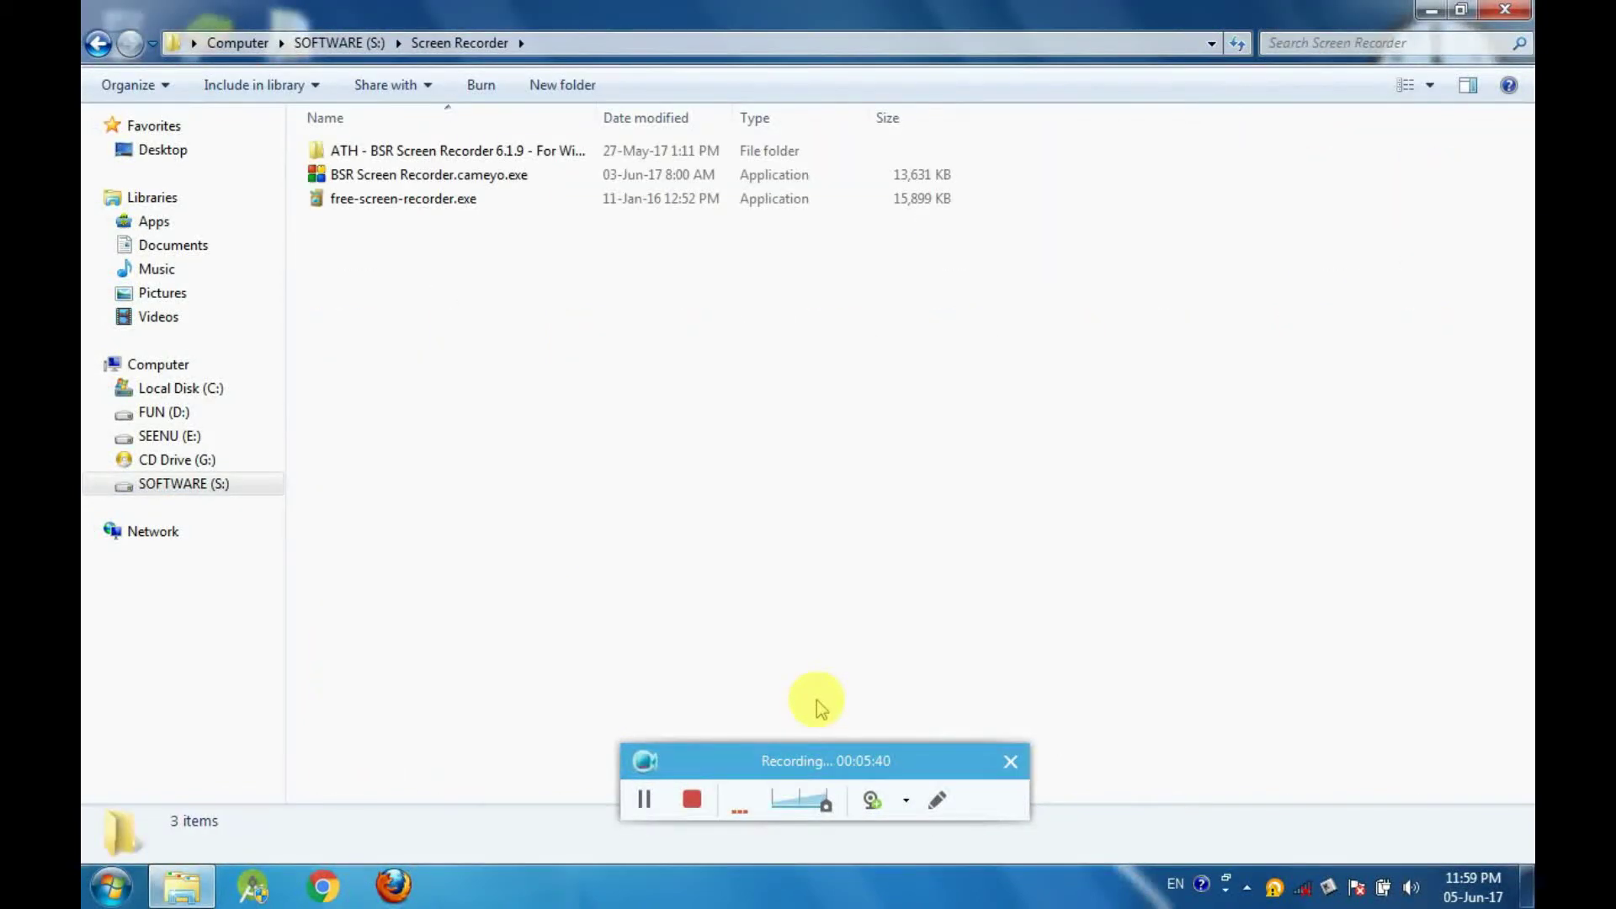
Launch BSR Screen Recorder 6 from BSR Screen Recorder.cameyo.exe and refresh the folder
double_click(579, 177)
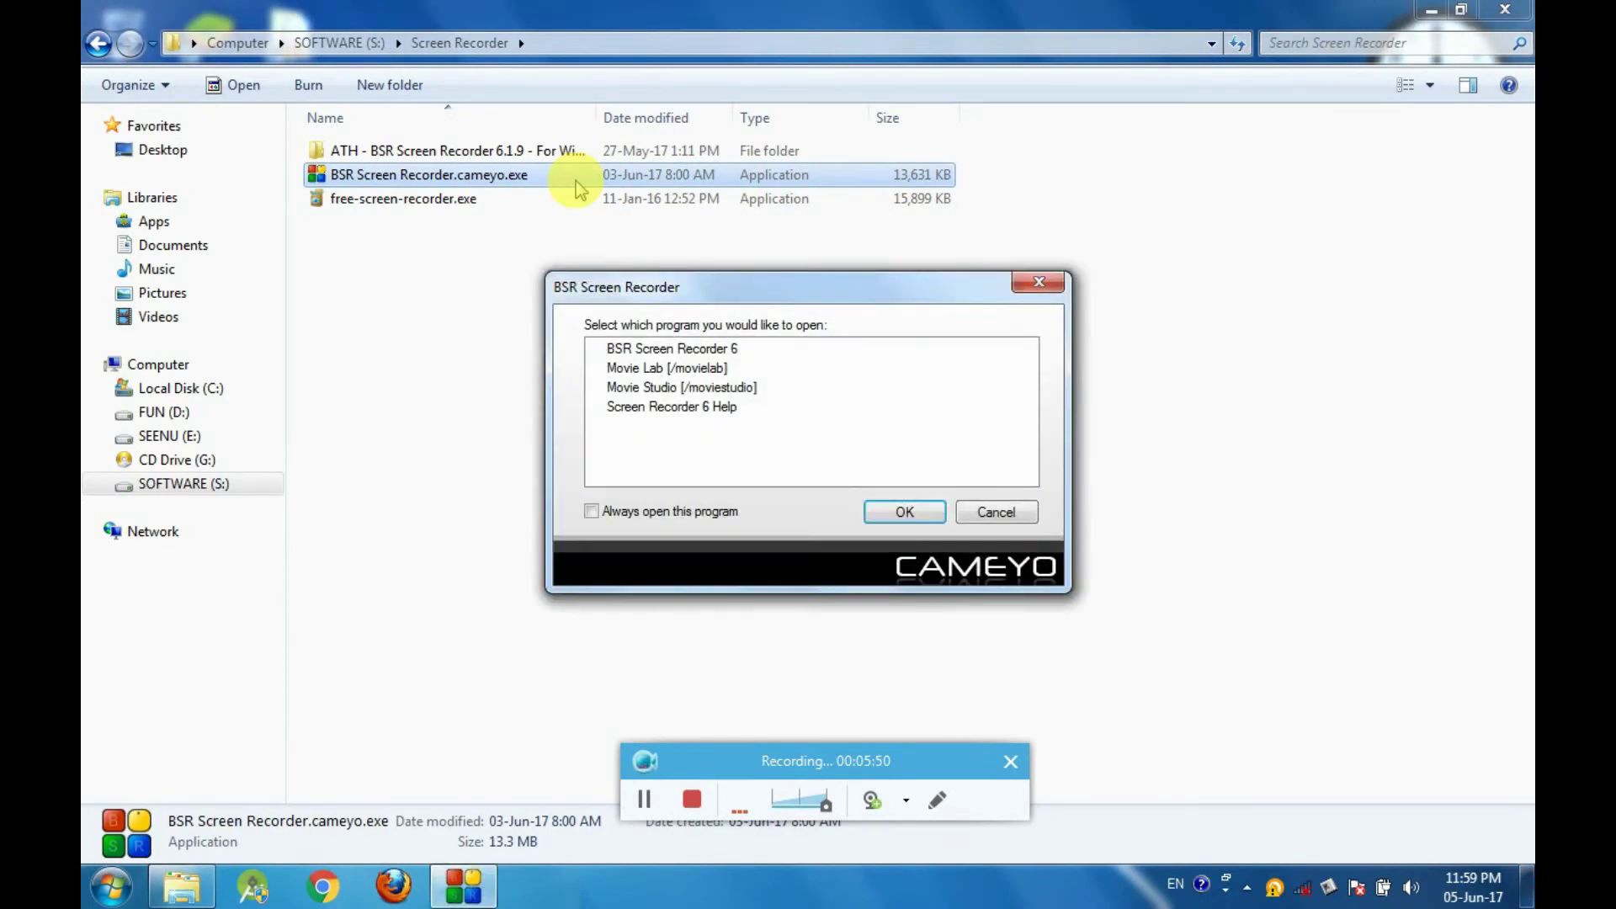
left_click(653, 352)
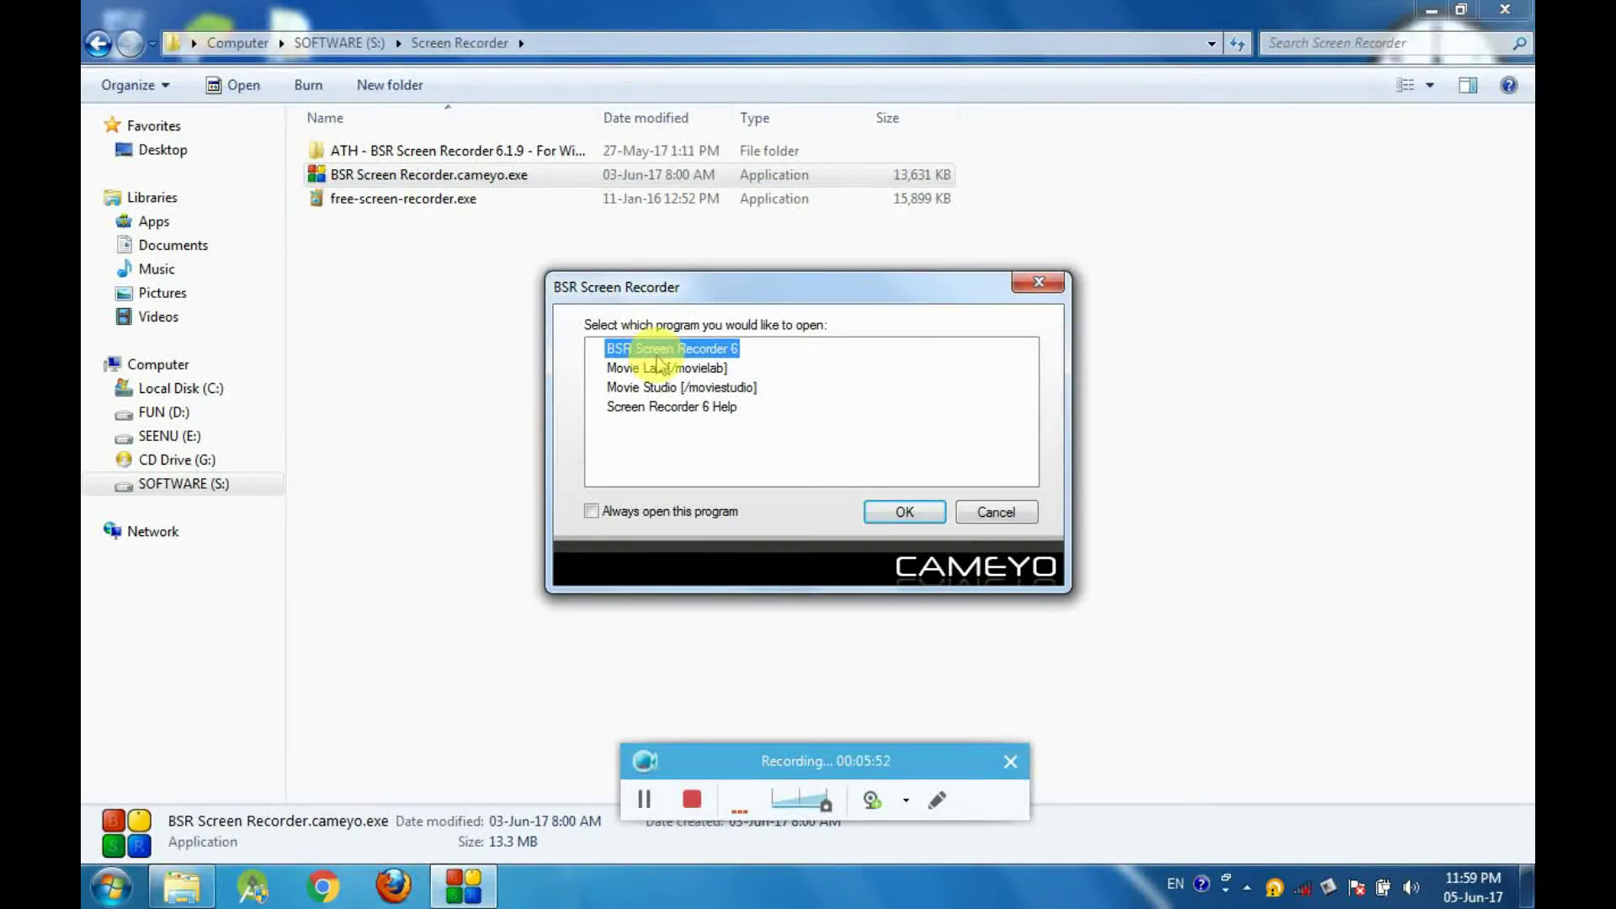
left_click(868, 512)
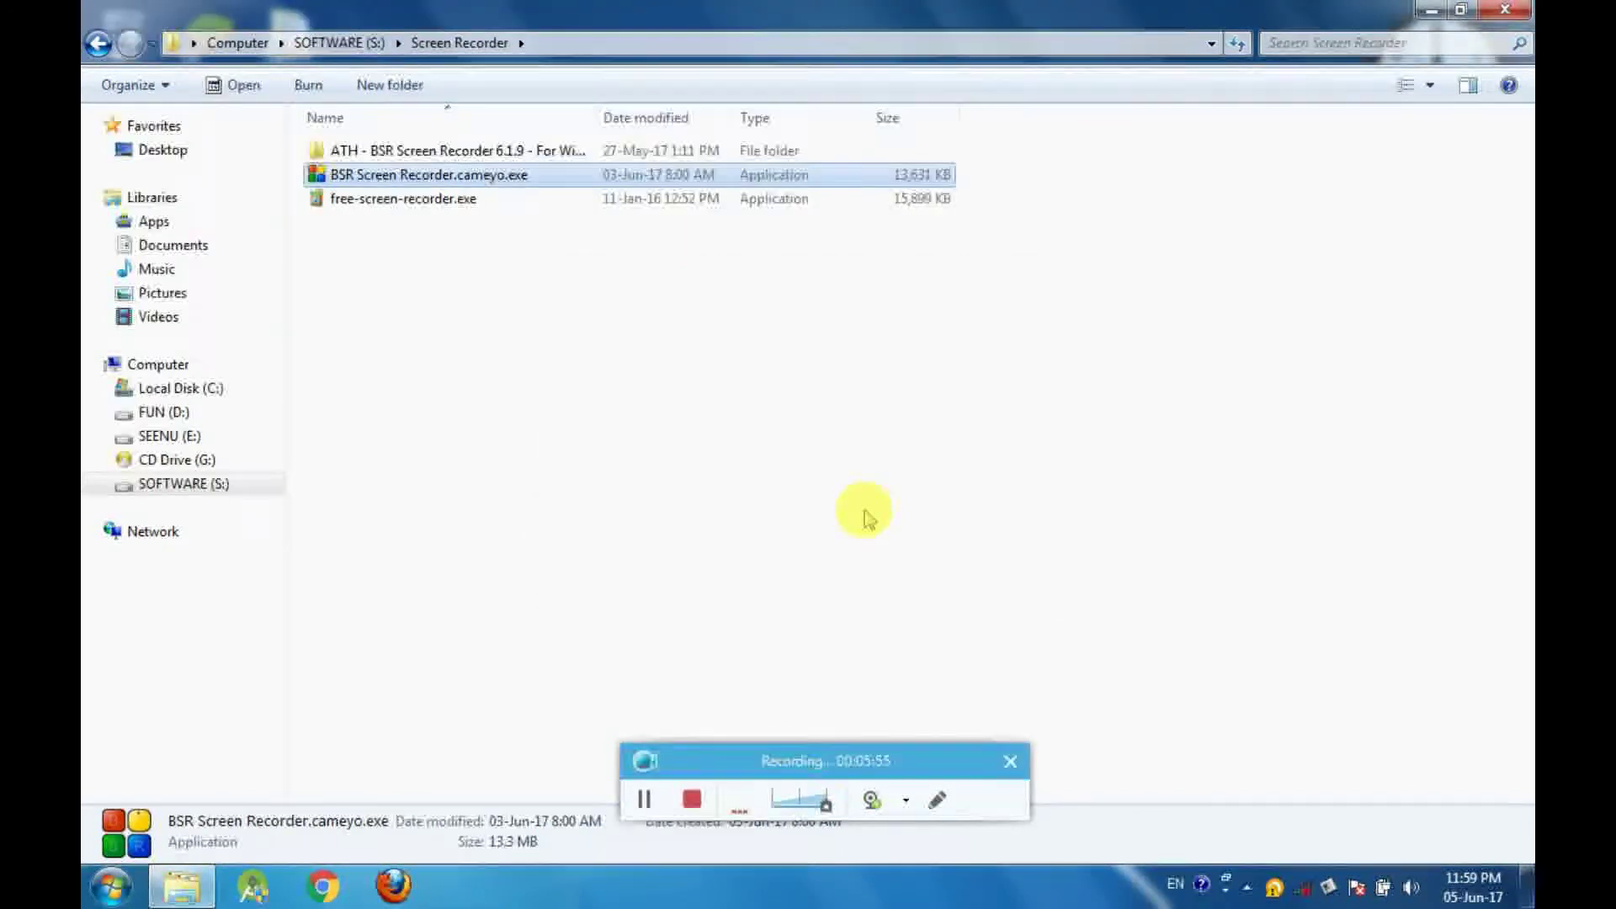
right_click(867, 512)
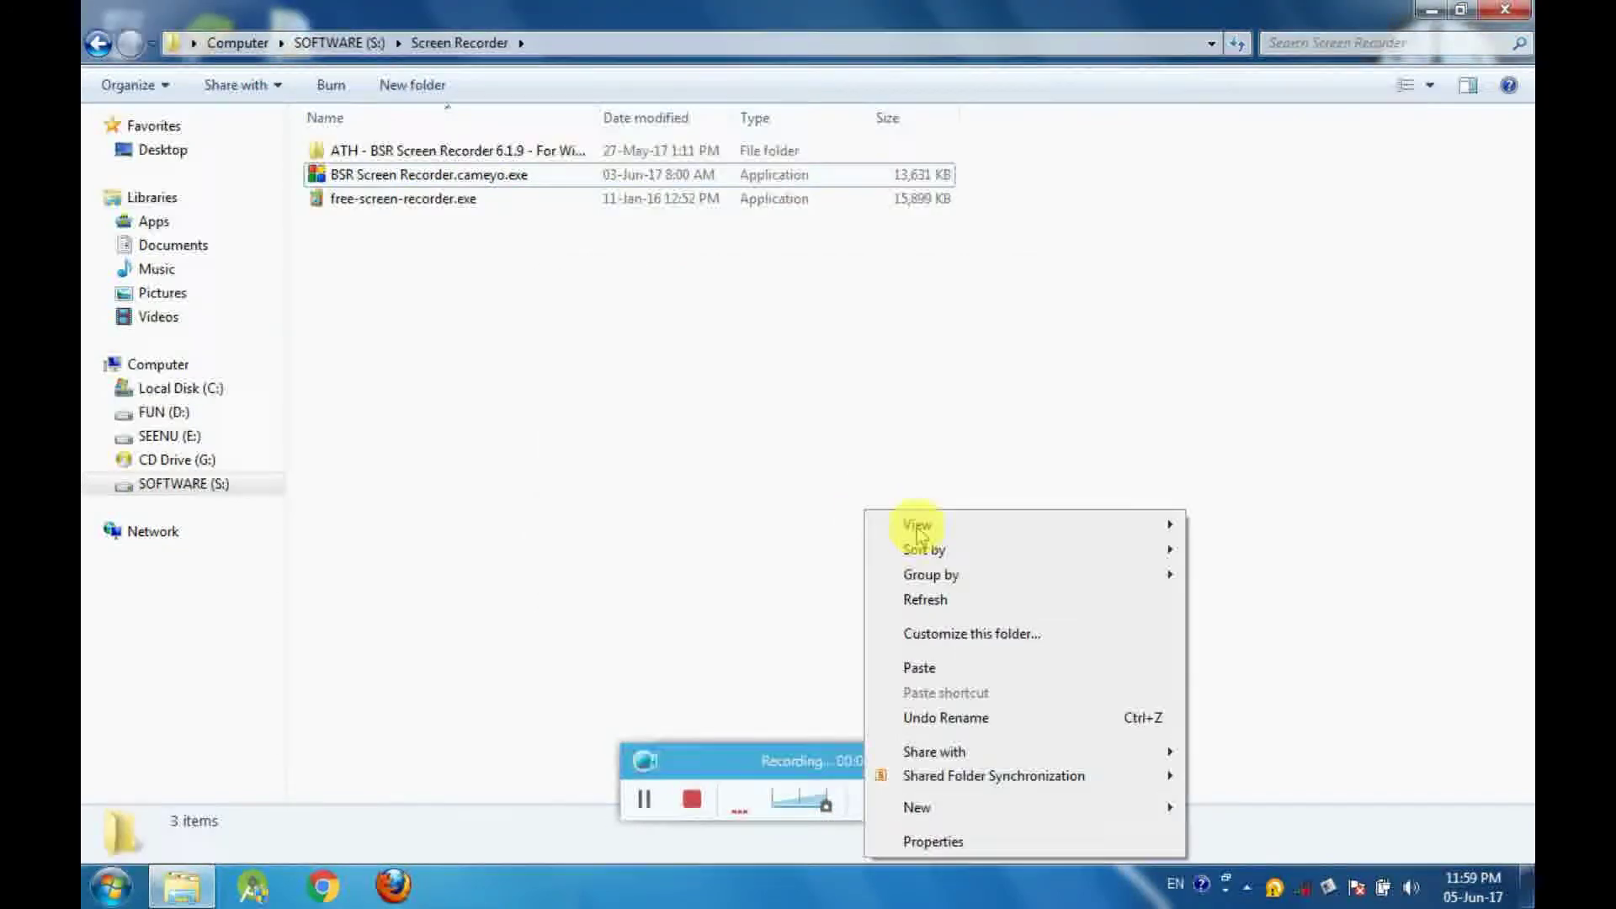
left_click(926, 597)
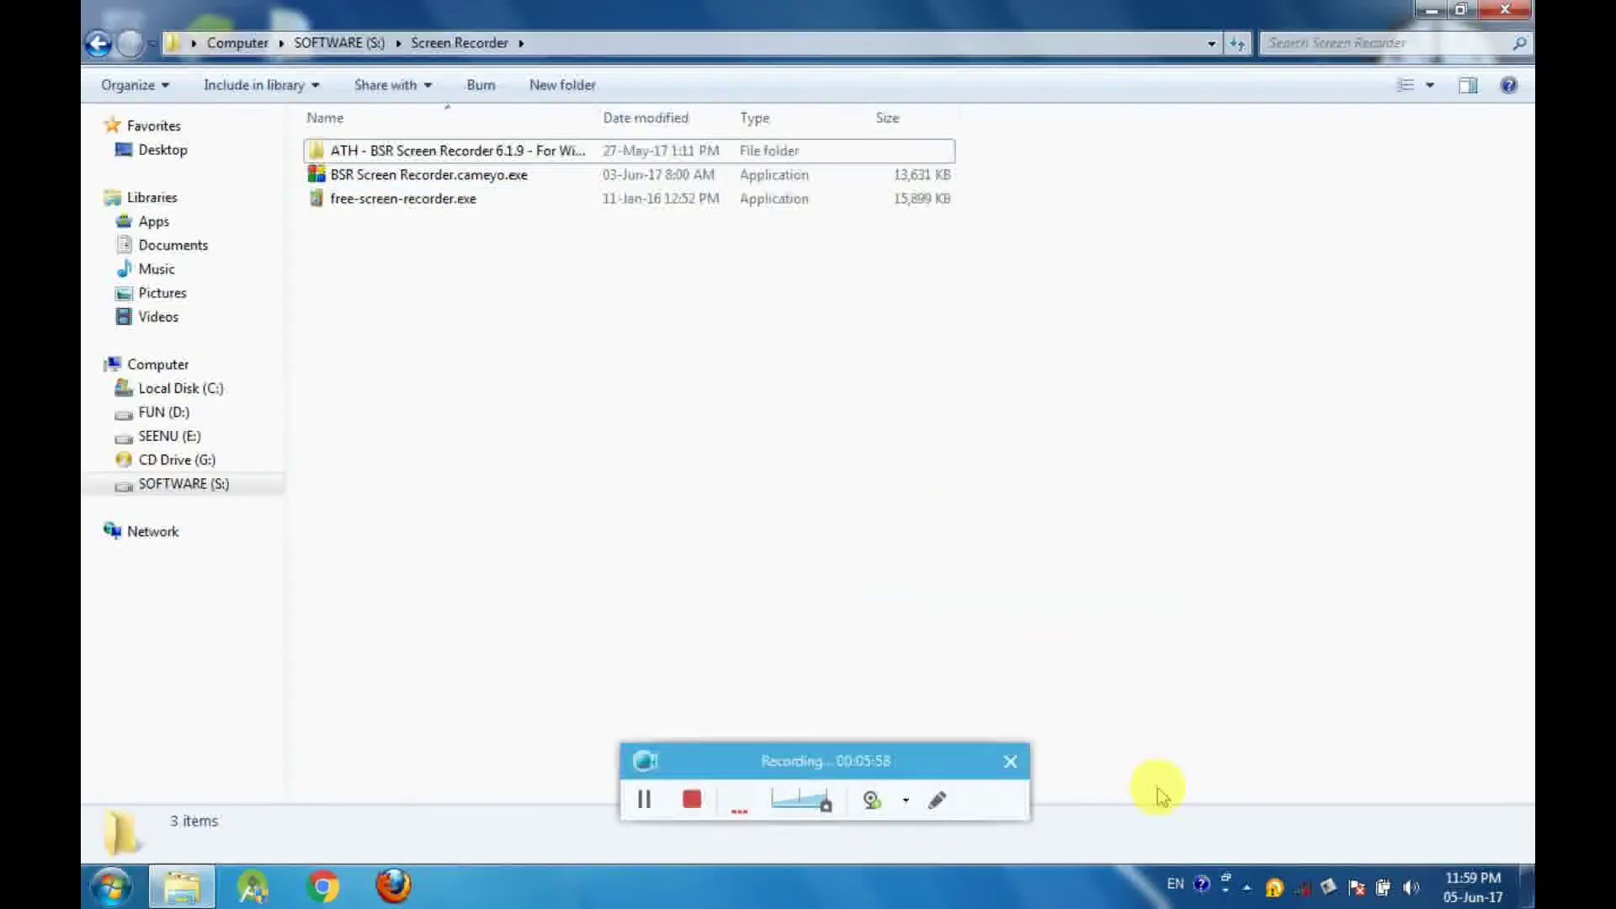
Minimize the folder window and accept the default options in both Privacy and Network Policies dialogs
left_click(1246, 885)
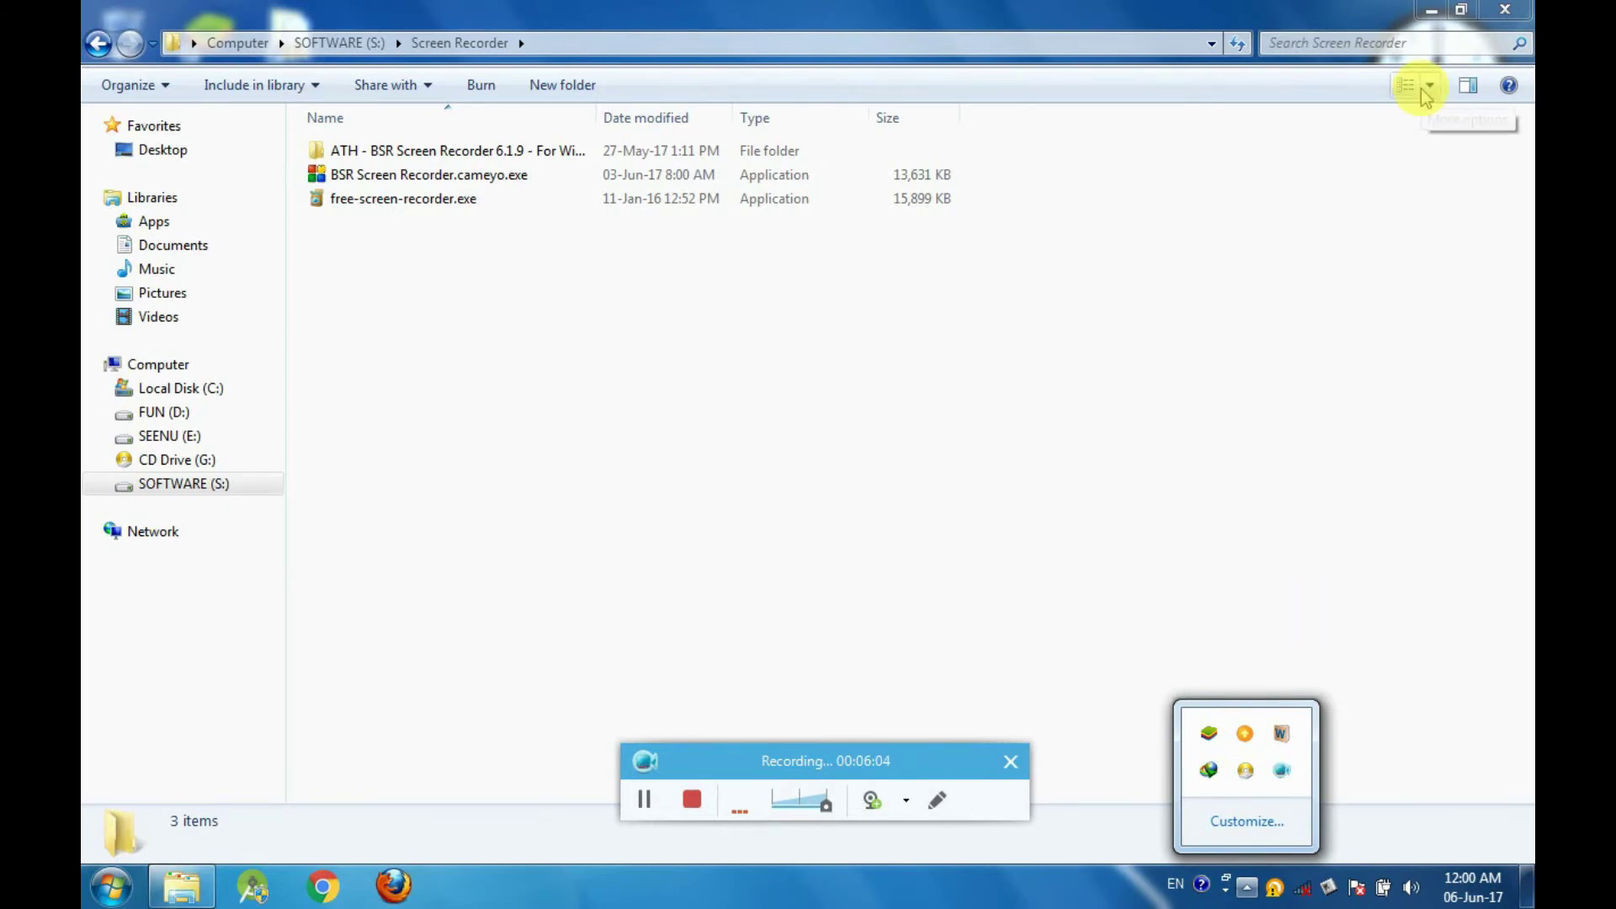
left_click(1425, 10)
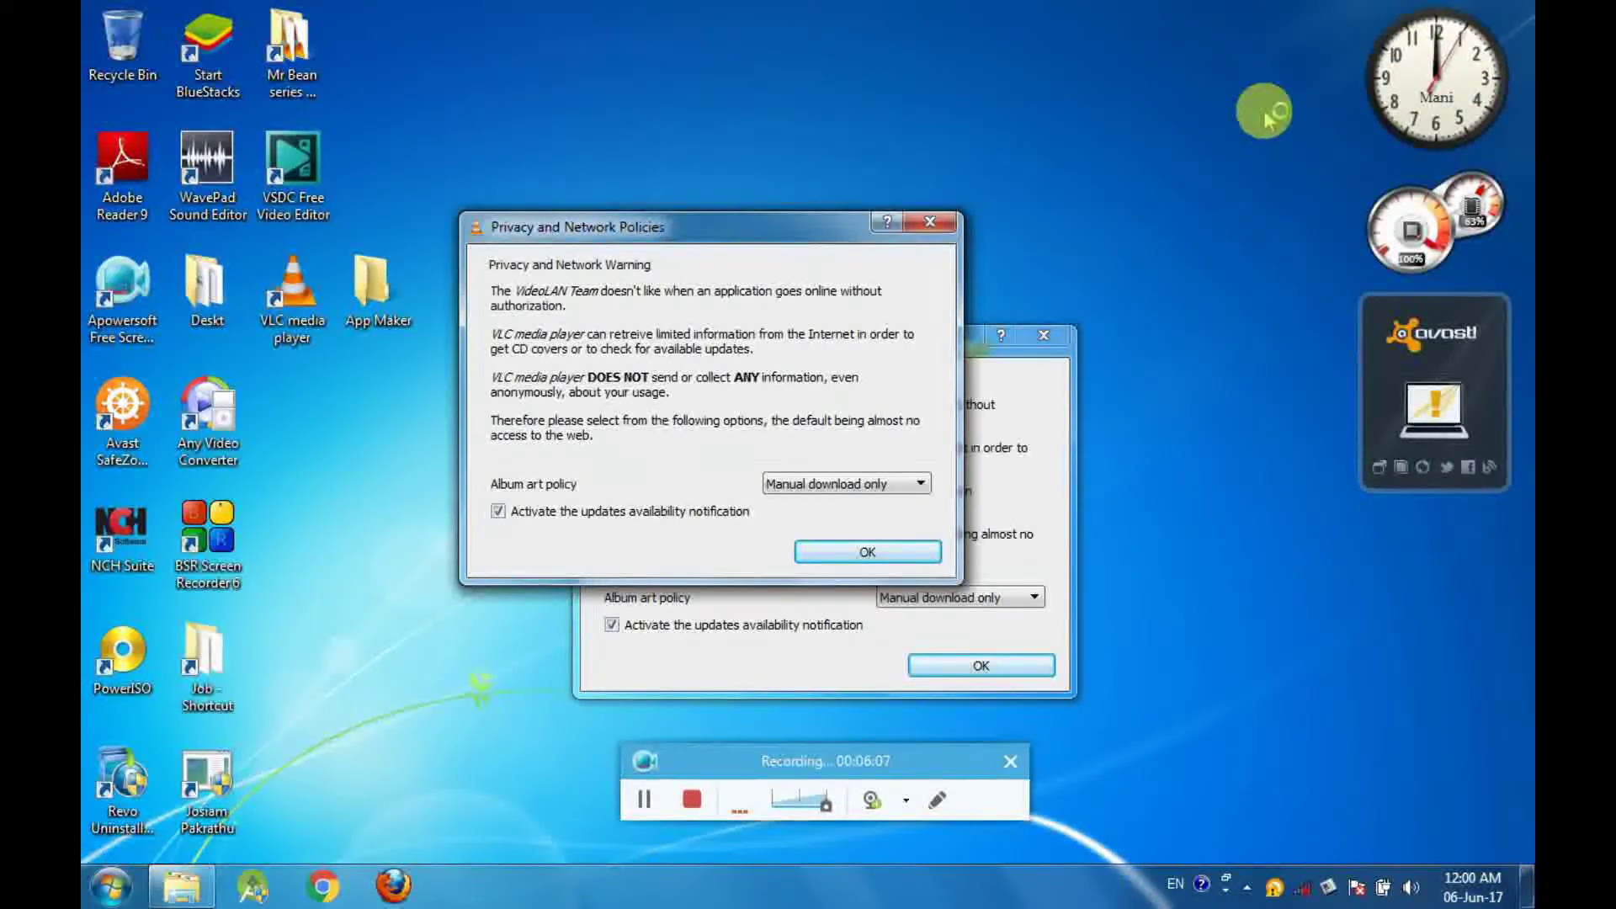
left_click(868, 553)
left_click(939, 663)
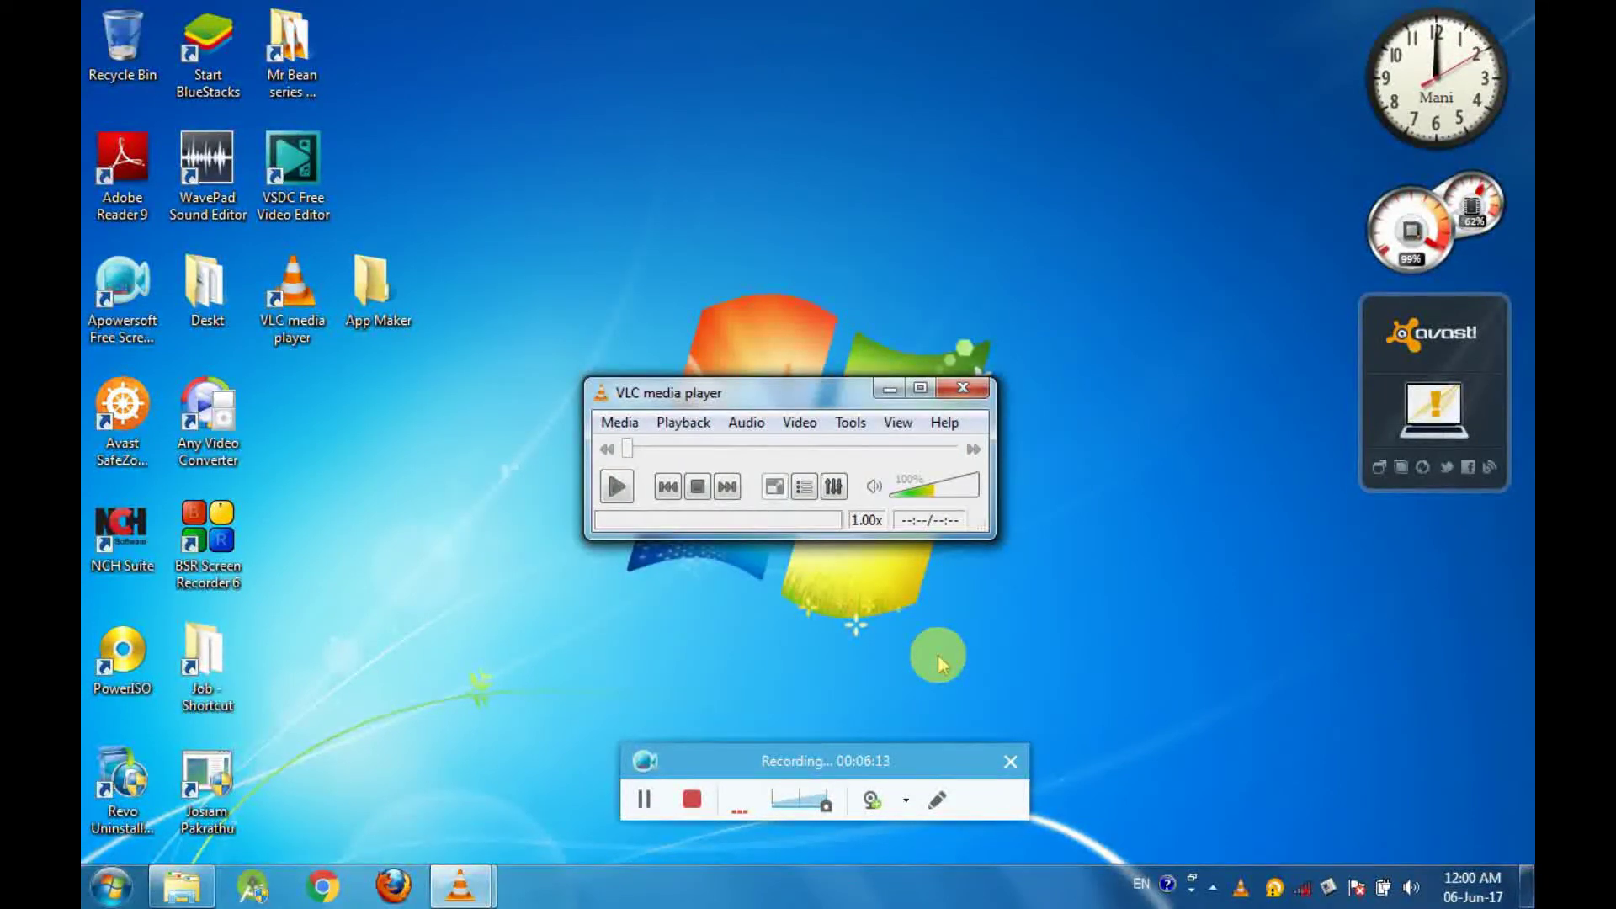
Close VLC media player, the BSR Screen Recorder startup wizard and the BSR Screen Recorder main window
left_click(971, 394)
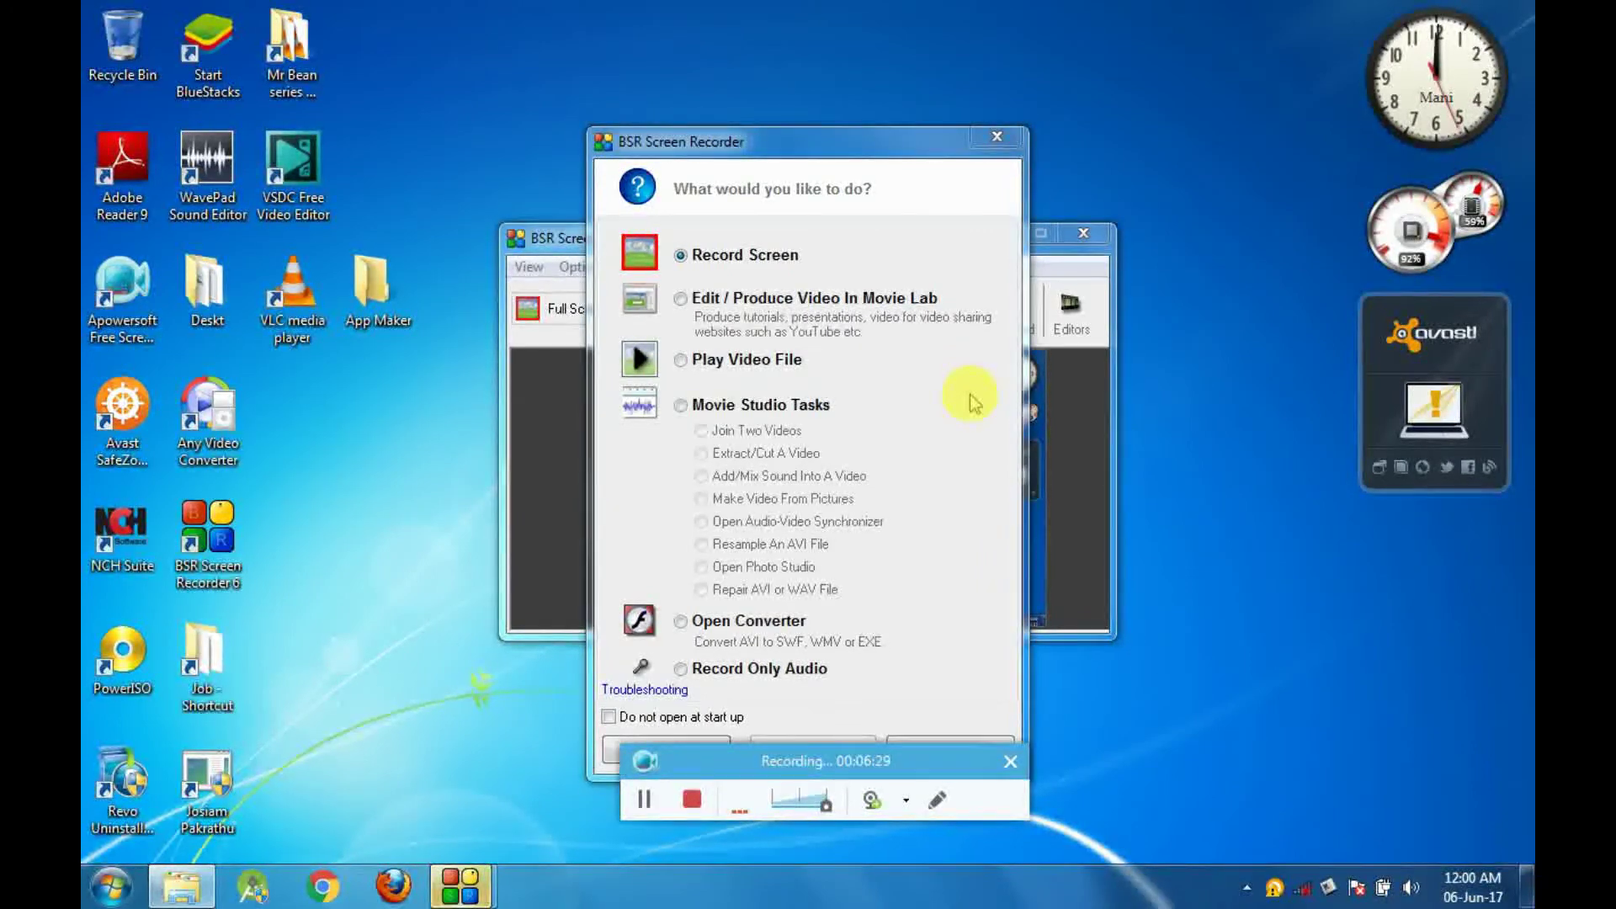
left_click(1001, 137)
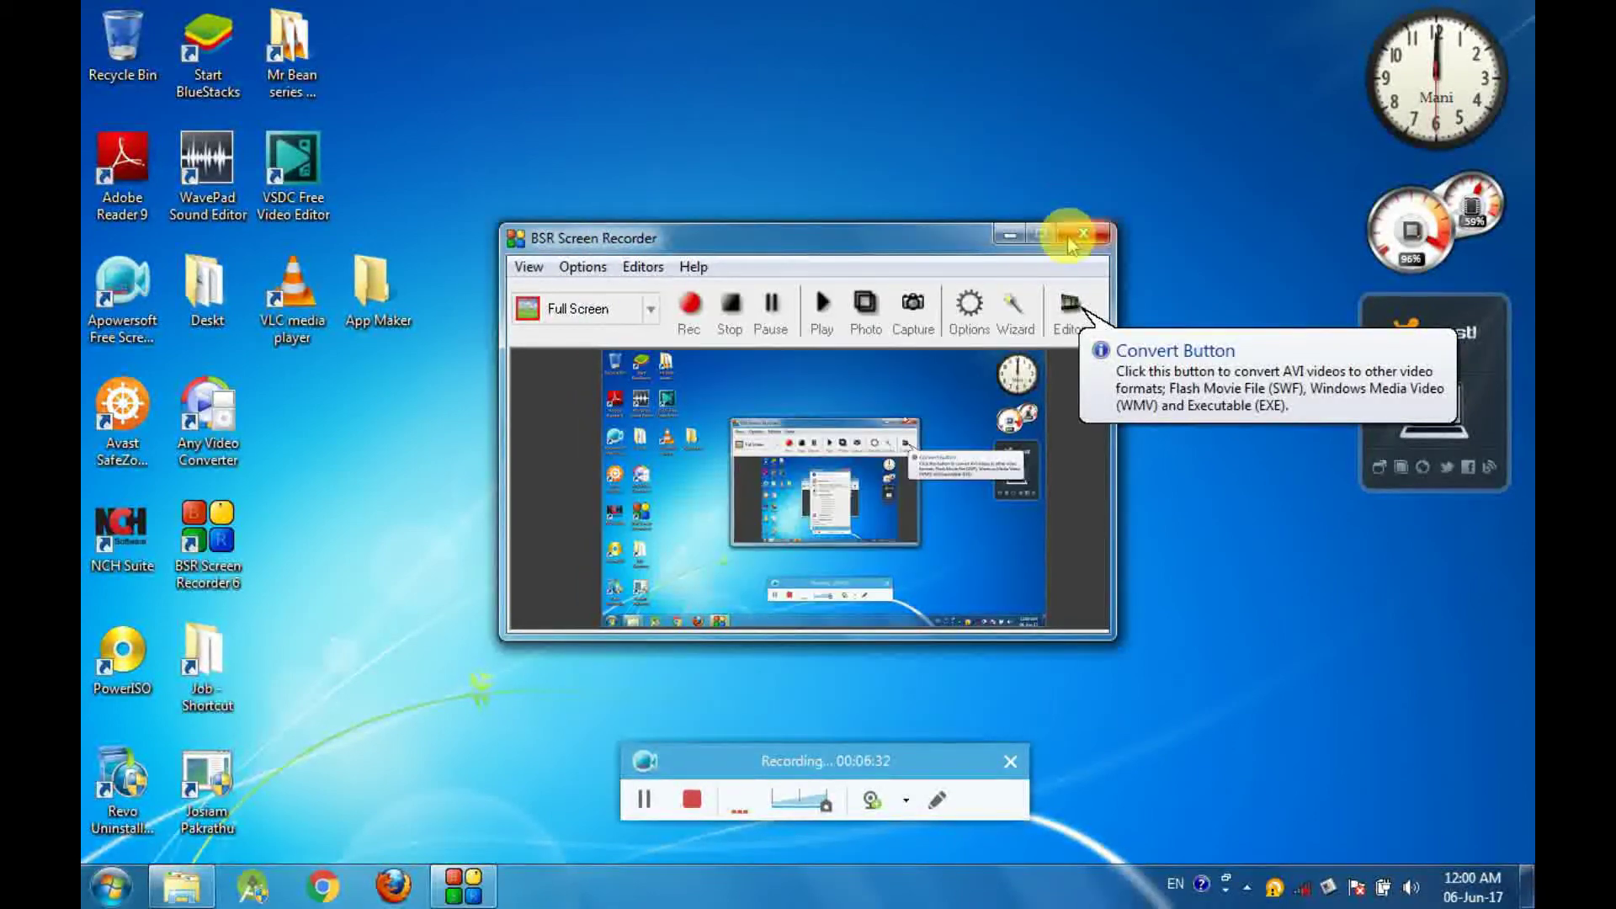
left_click(1082, 235)
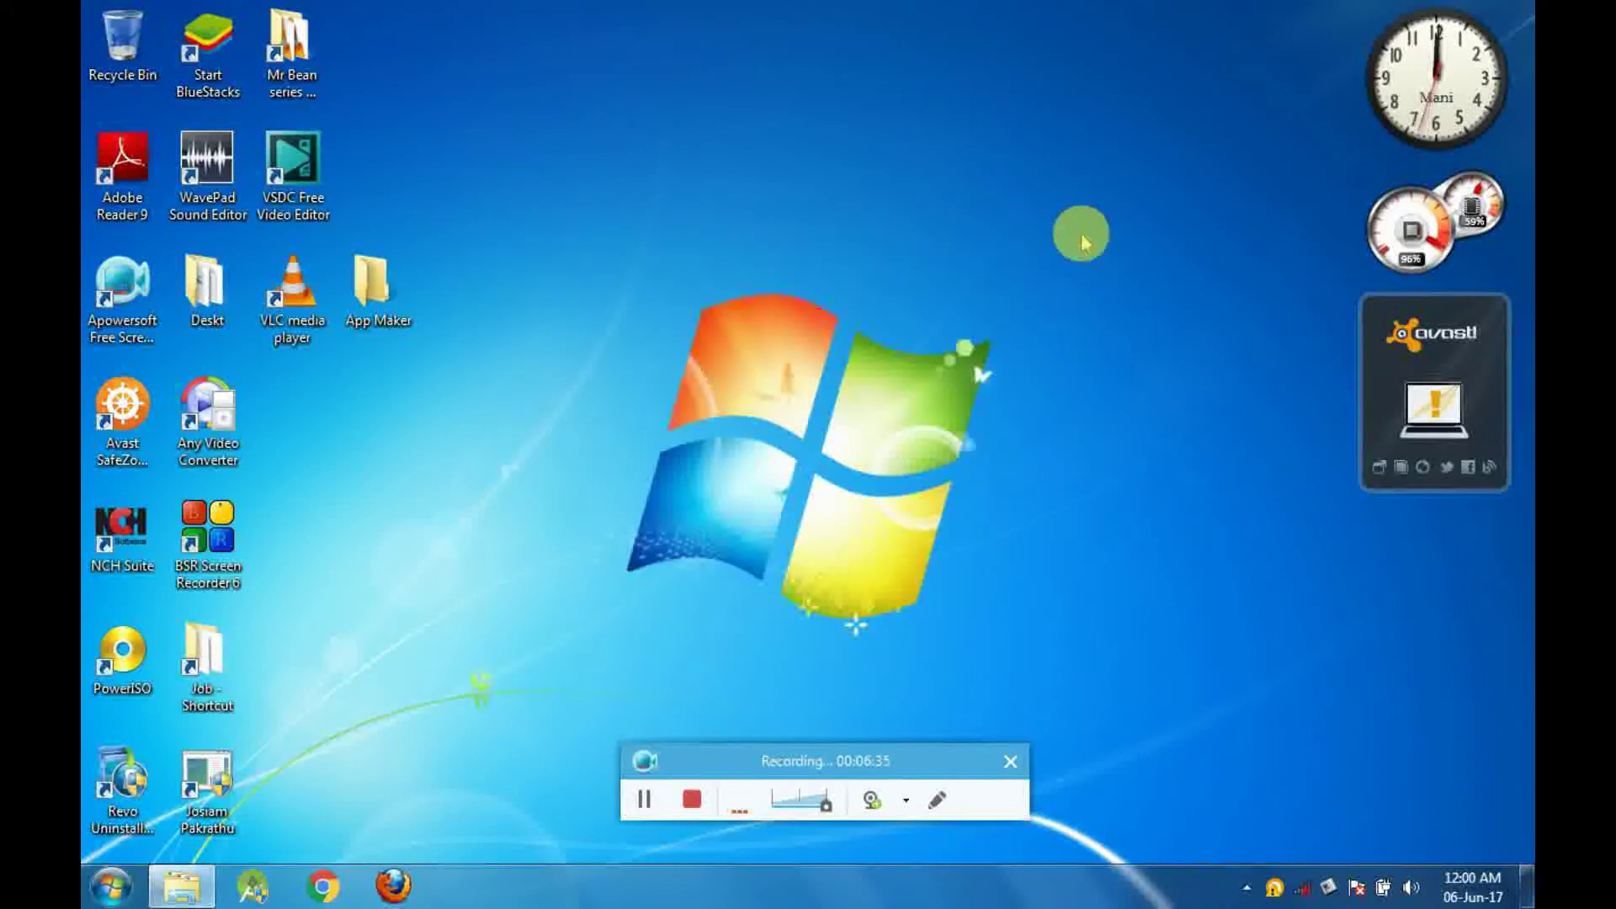
Return to the Cameyo apps folder in the Documents library and cut VLC media player.cameyo.exe
left_click(187, 892)
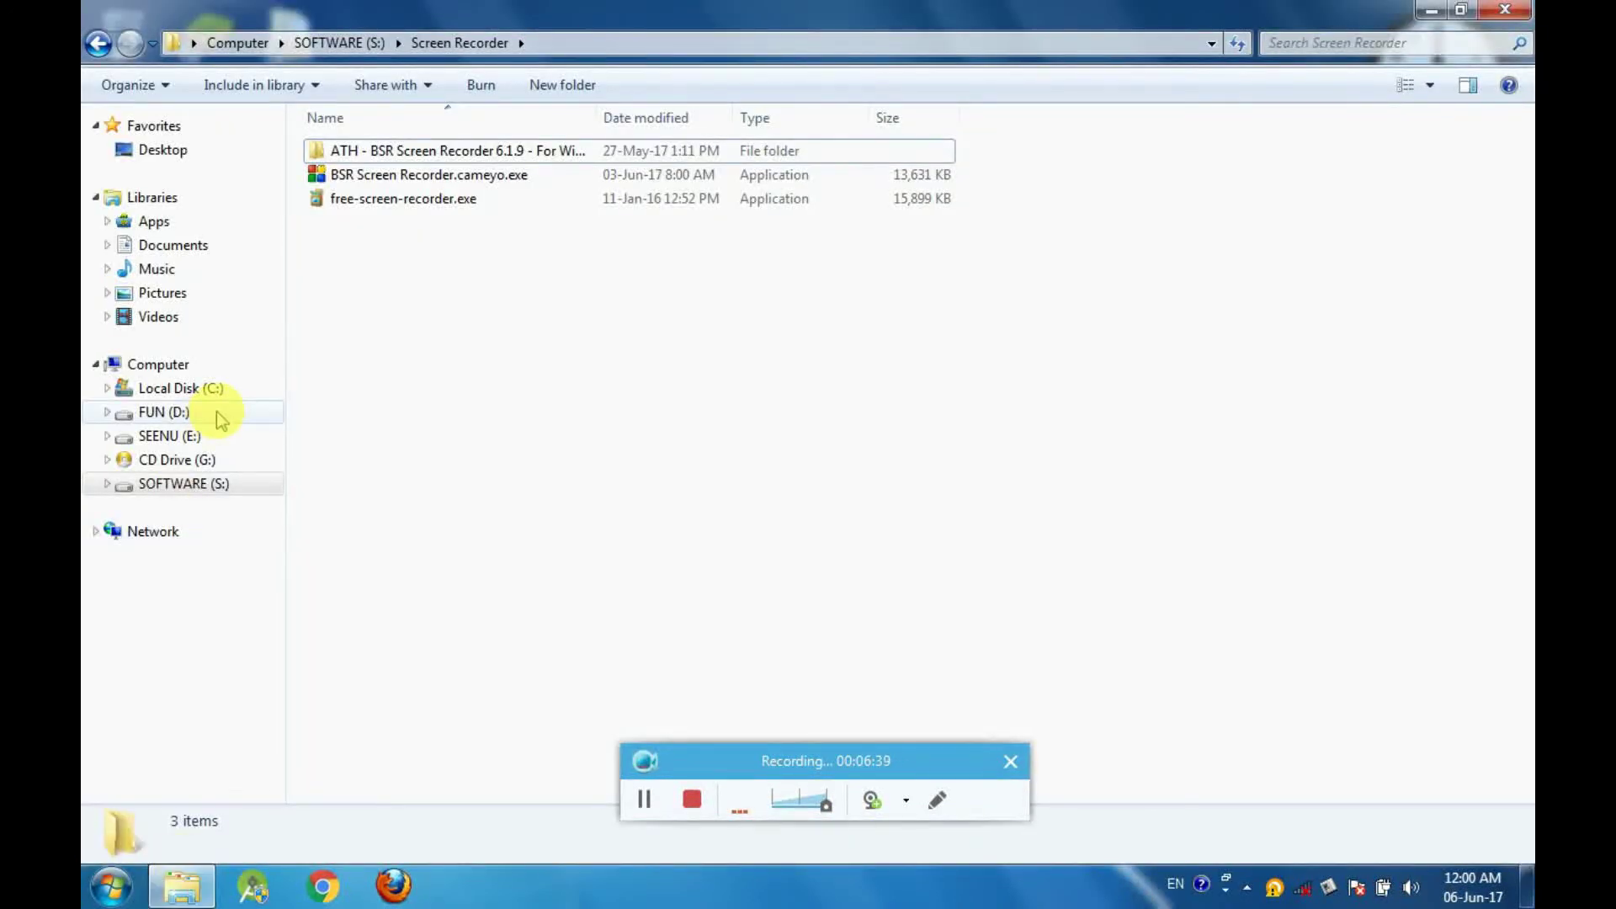
left_click(203, 251)
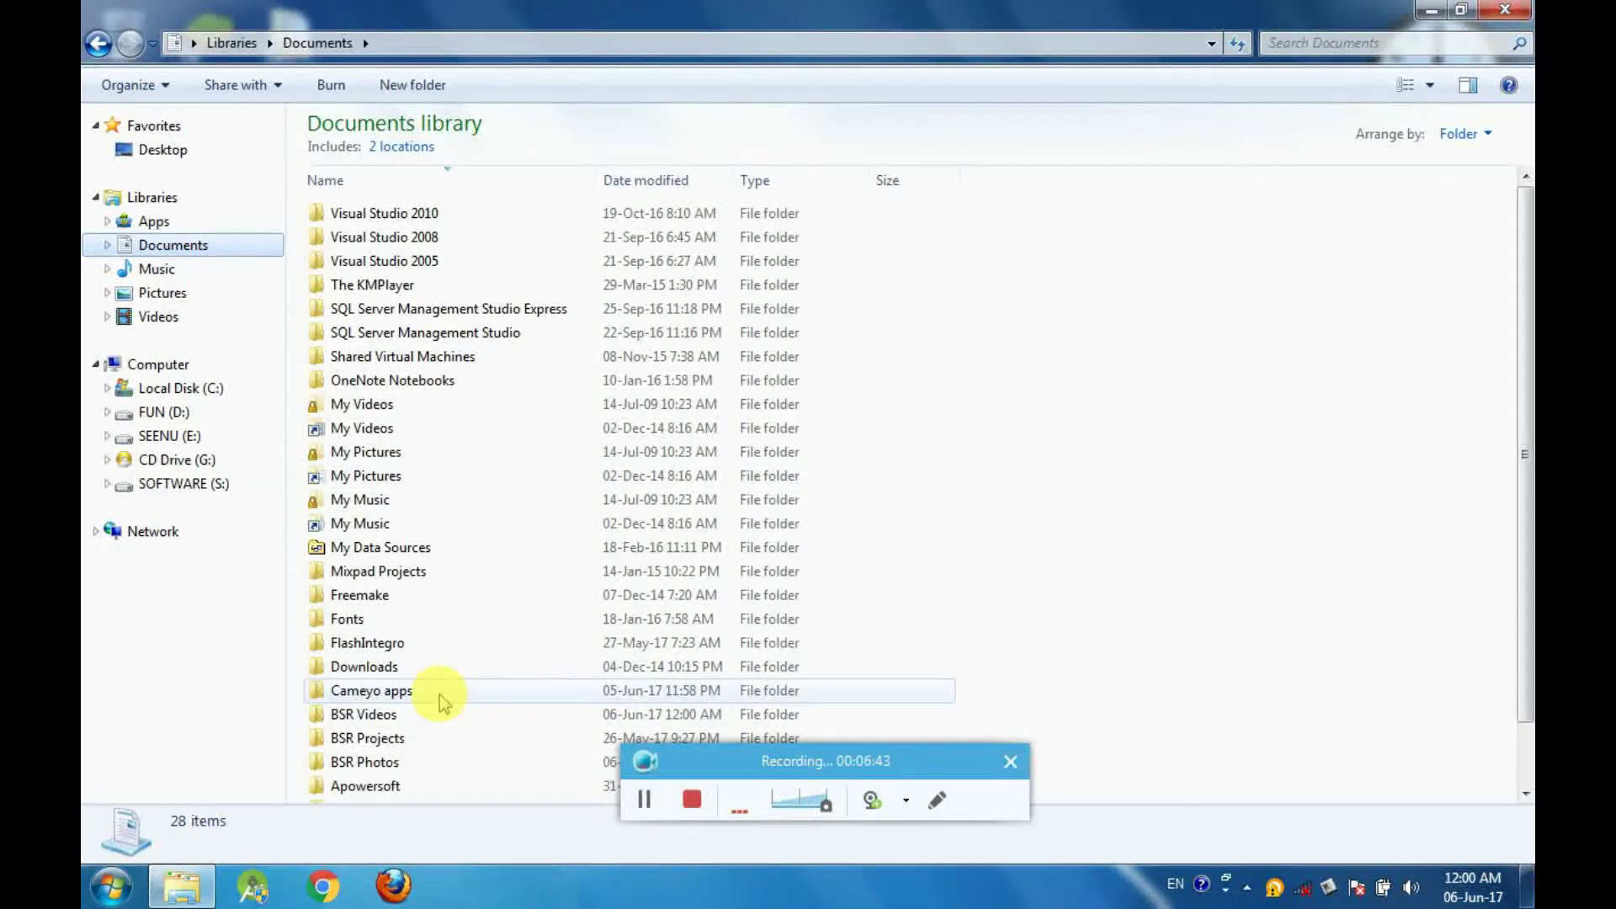
left_click(443, 701)
double_click(444, 701)
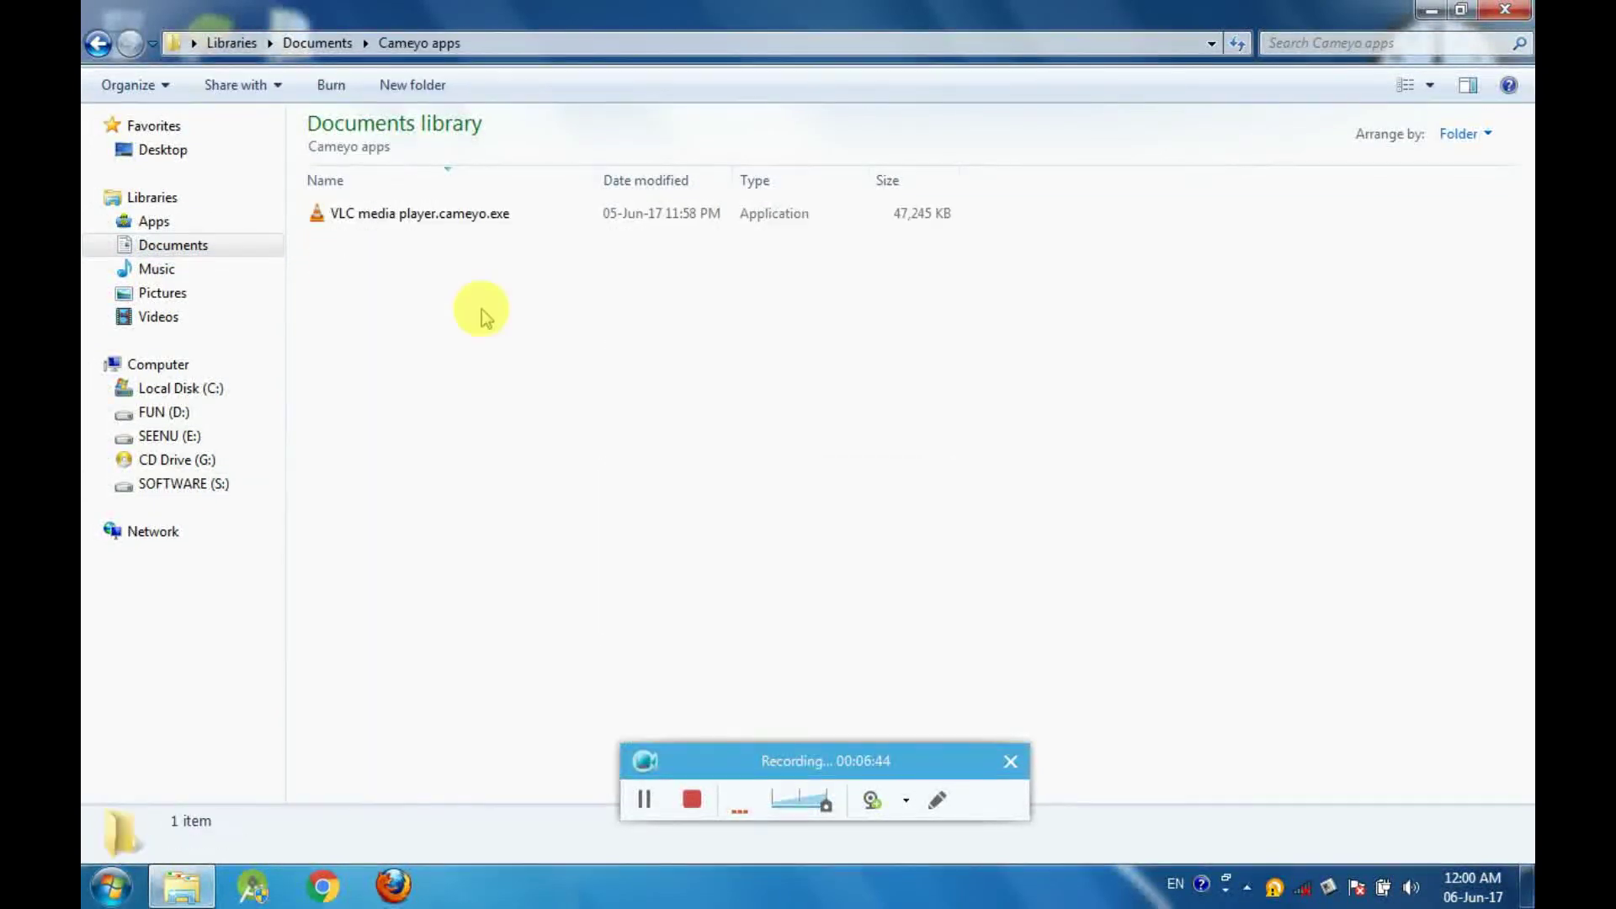
left_click(455, 221)
right_click(455, 221)
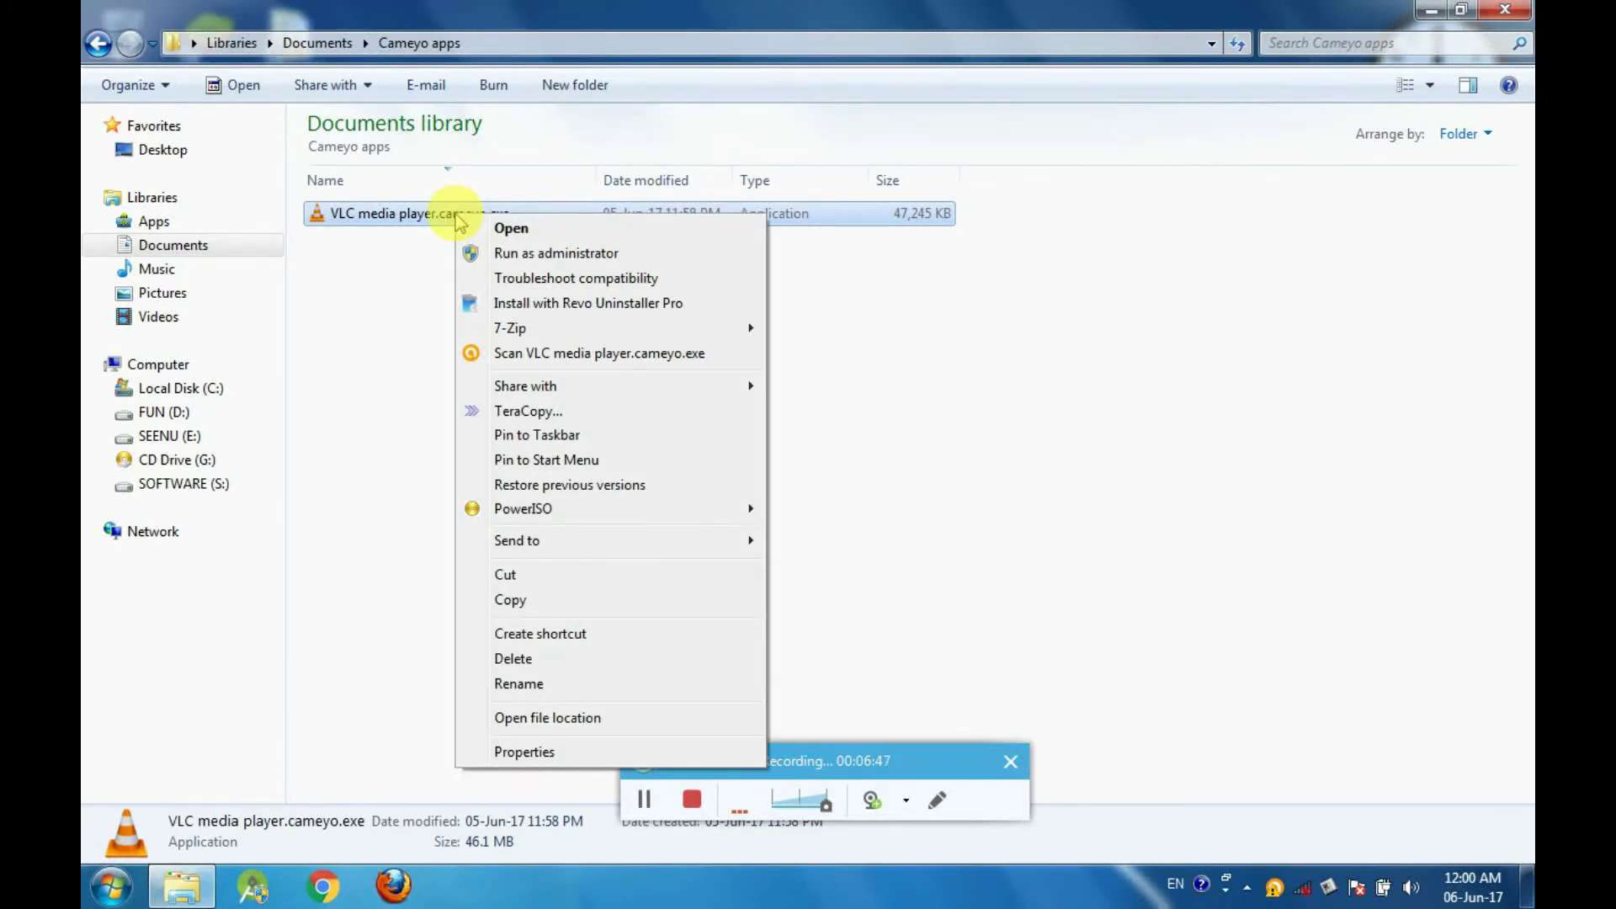
left_click(522, 577)
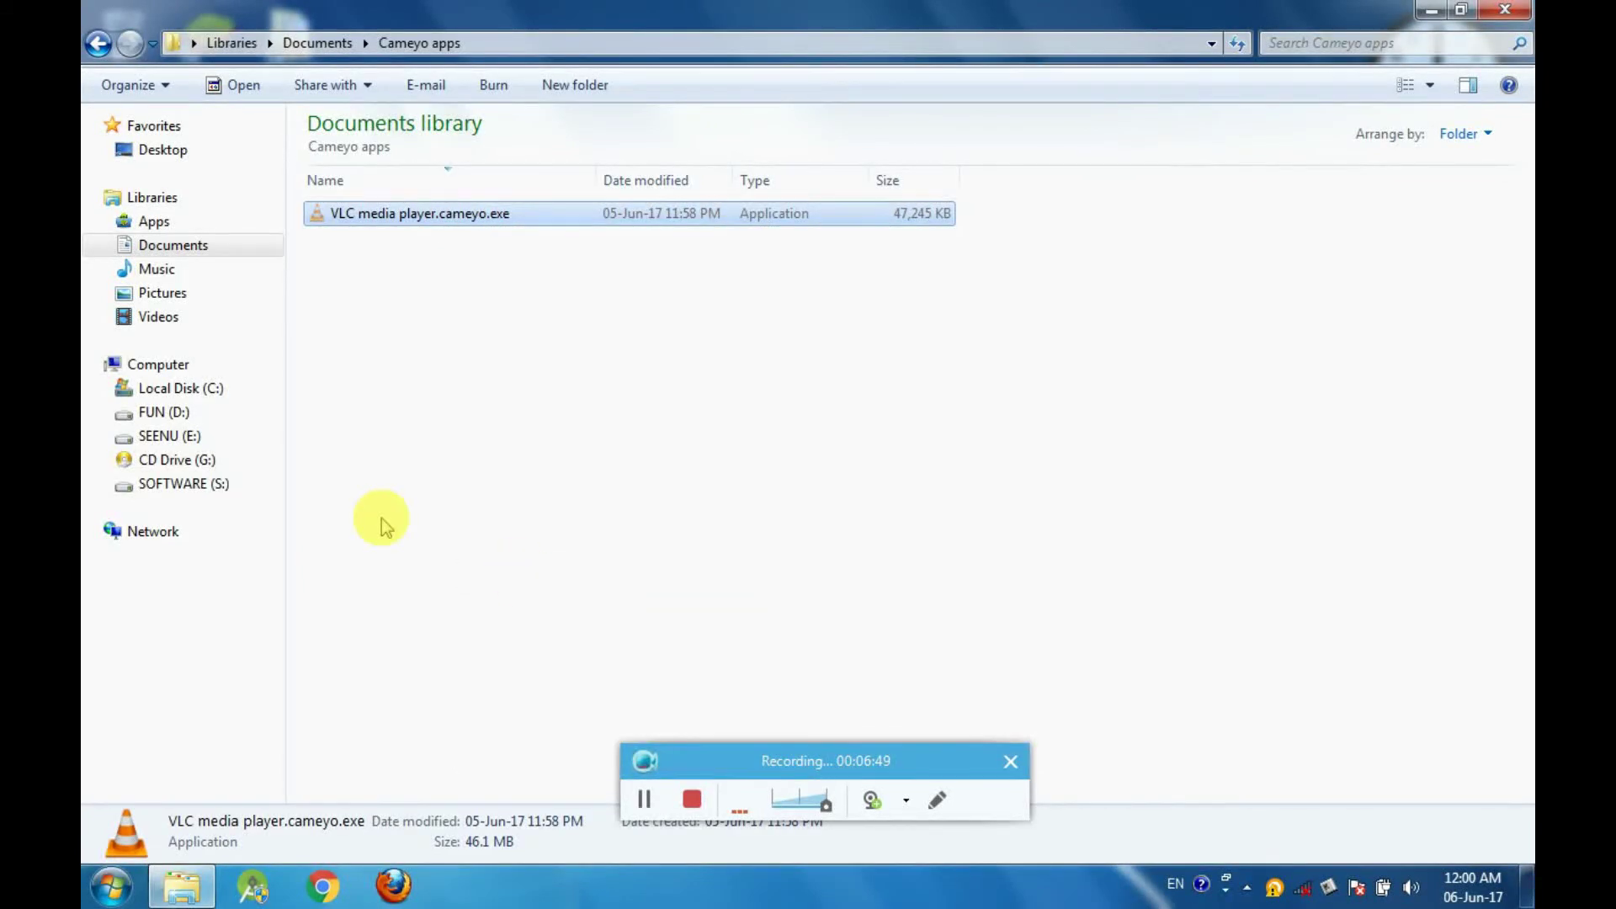
Open the Portable App Maker folder on the SOFTWARE (S:) drive
left_click(229, 487)
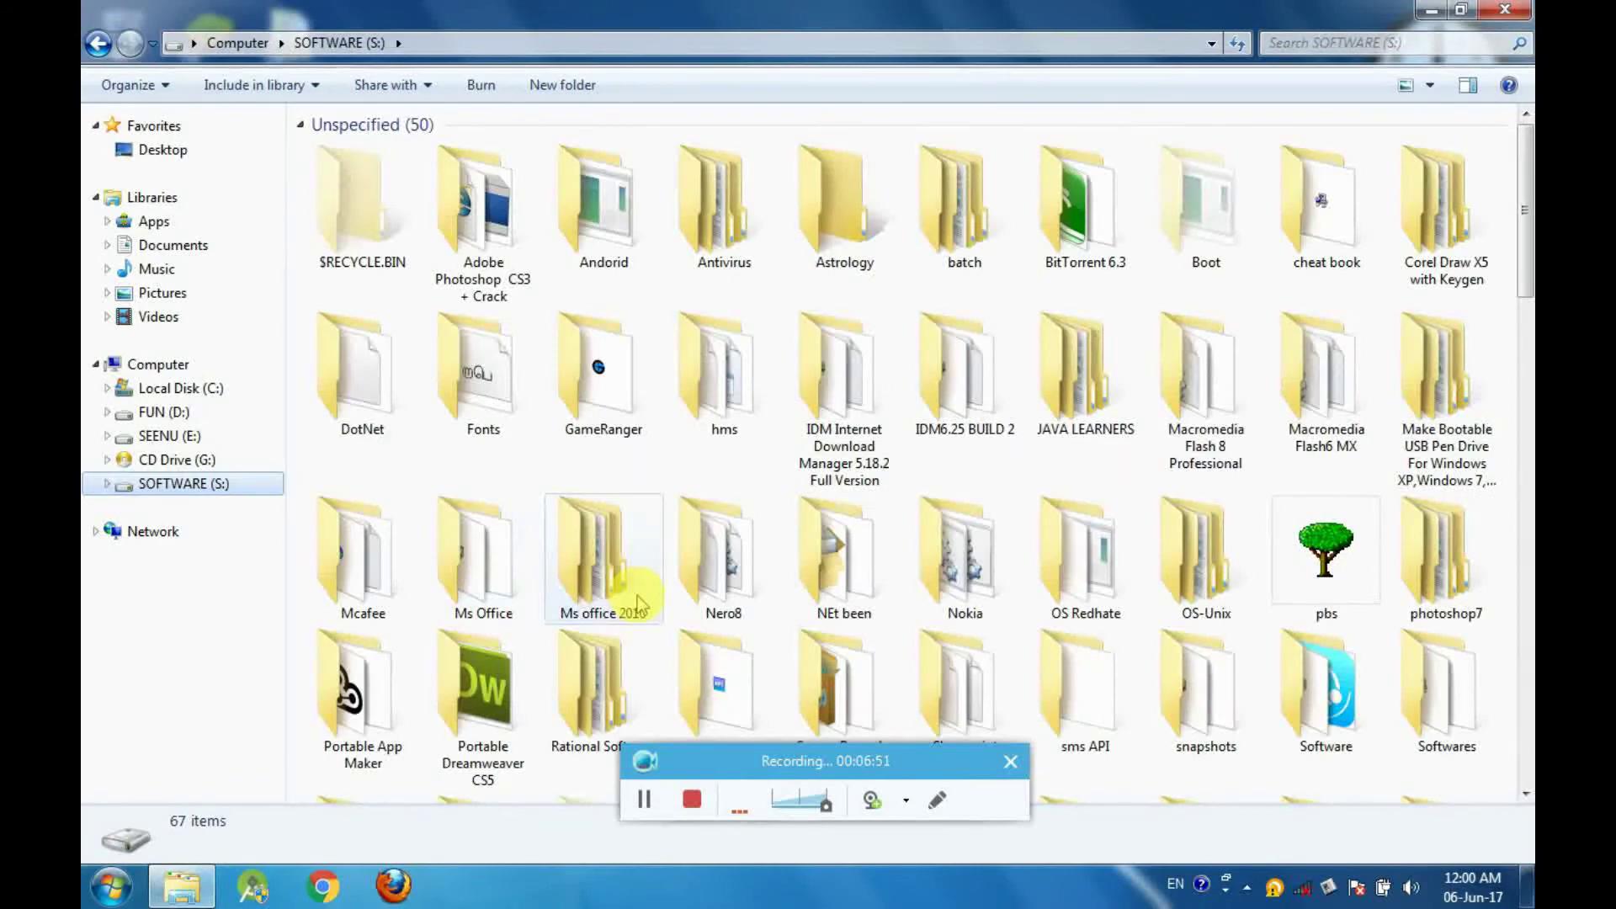
left_click(637, 605)
key("p")
key("p")
key("p")
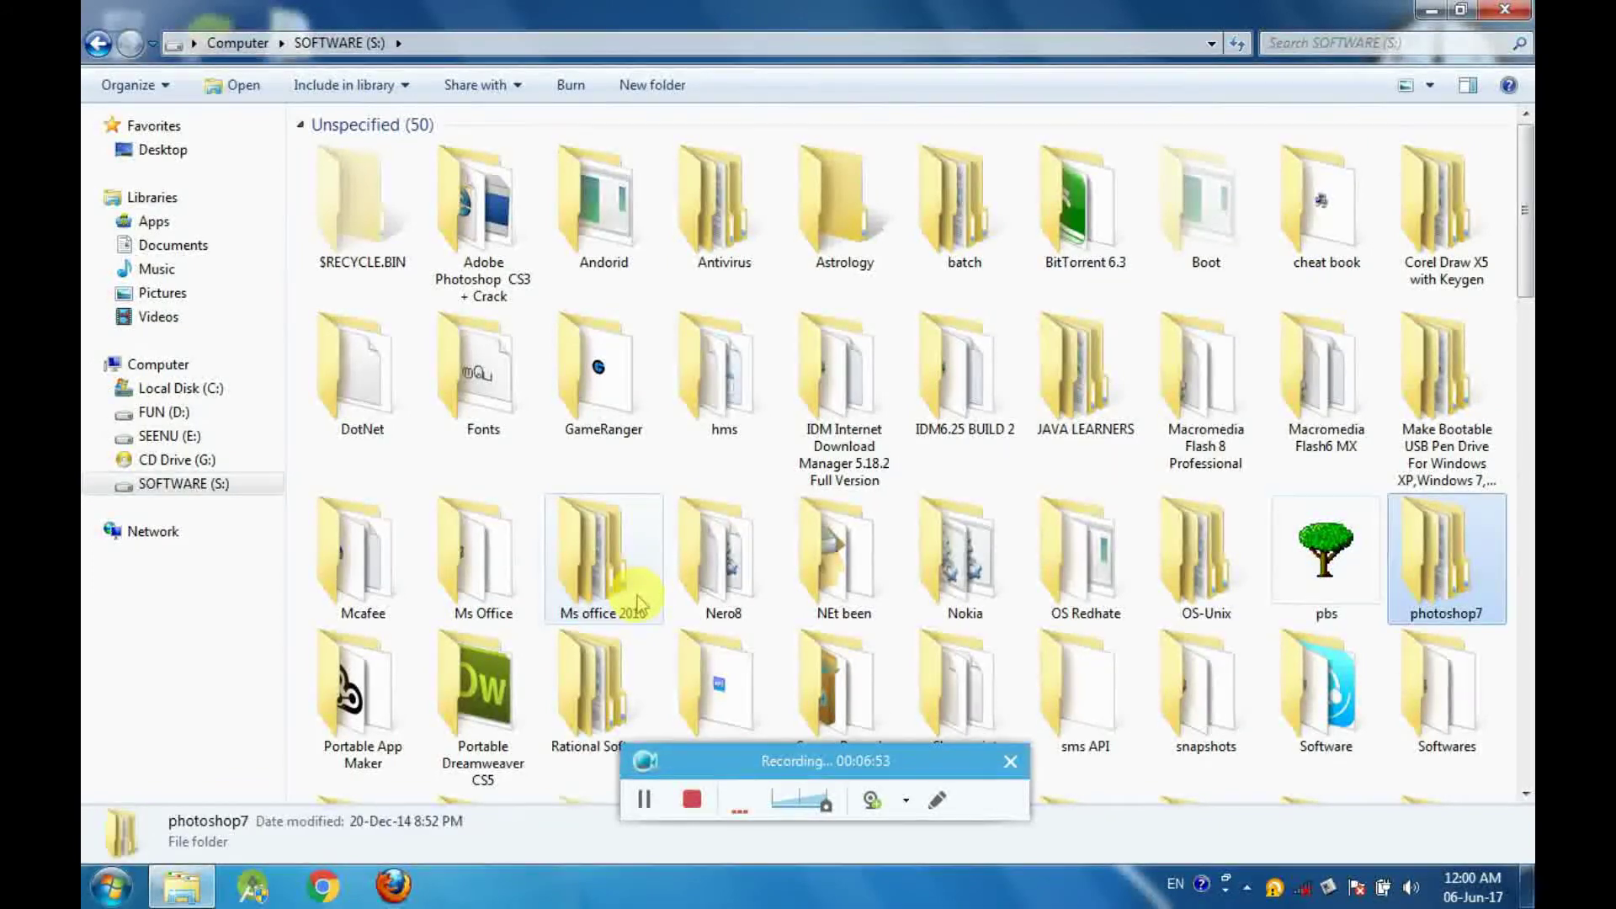
key("p")
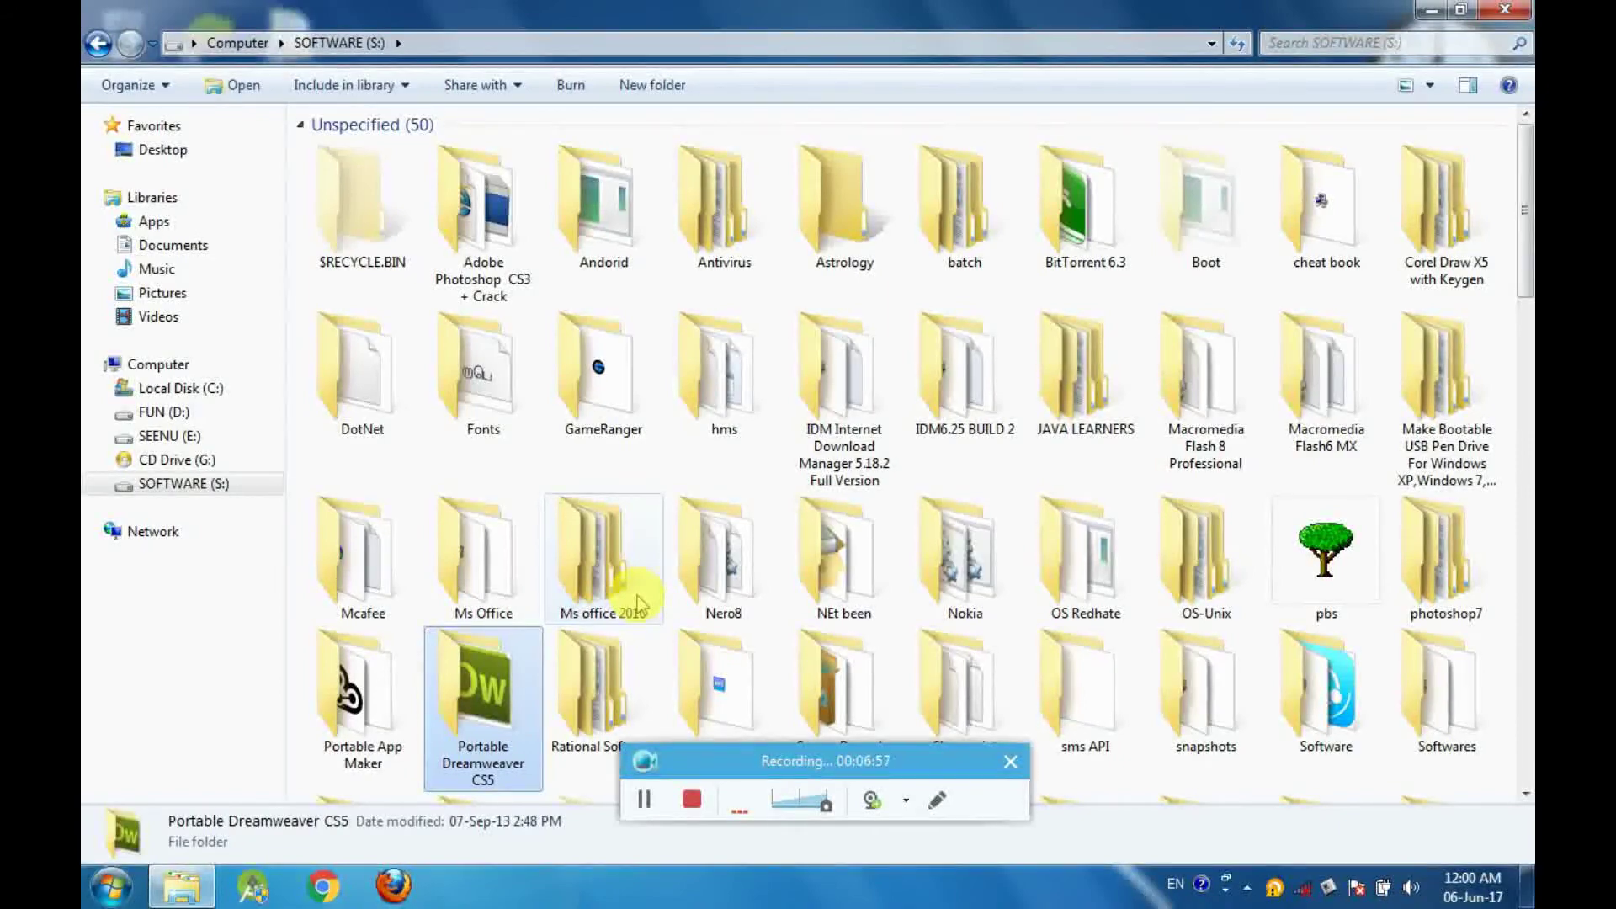
double_click(394, 724)
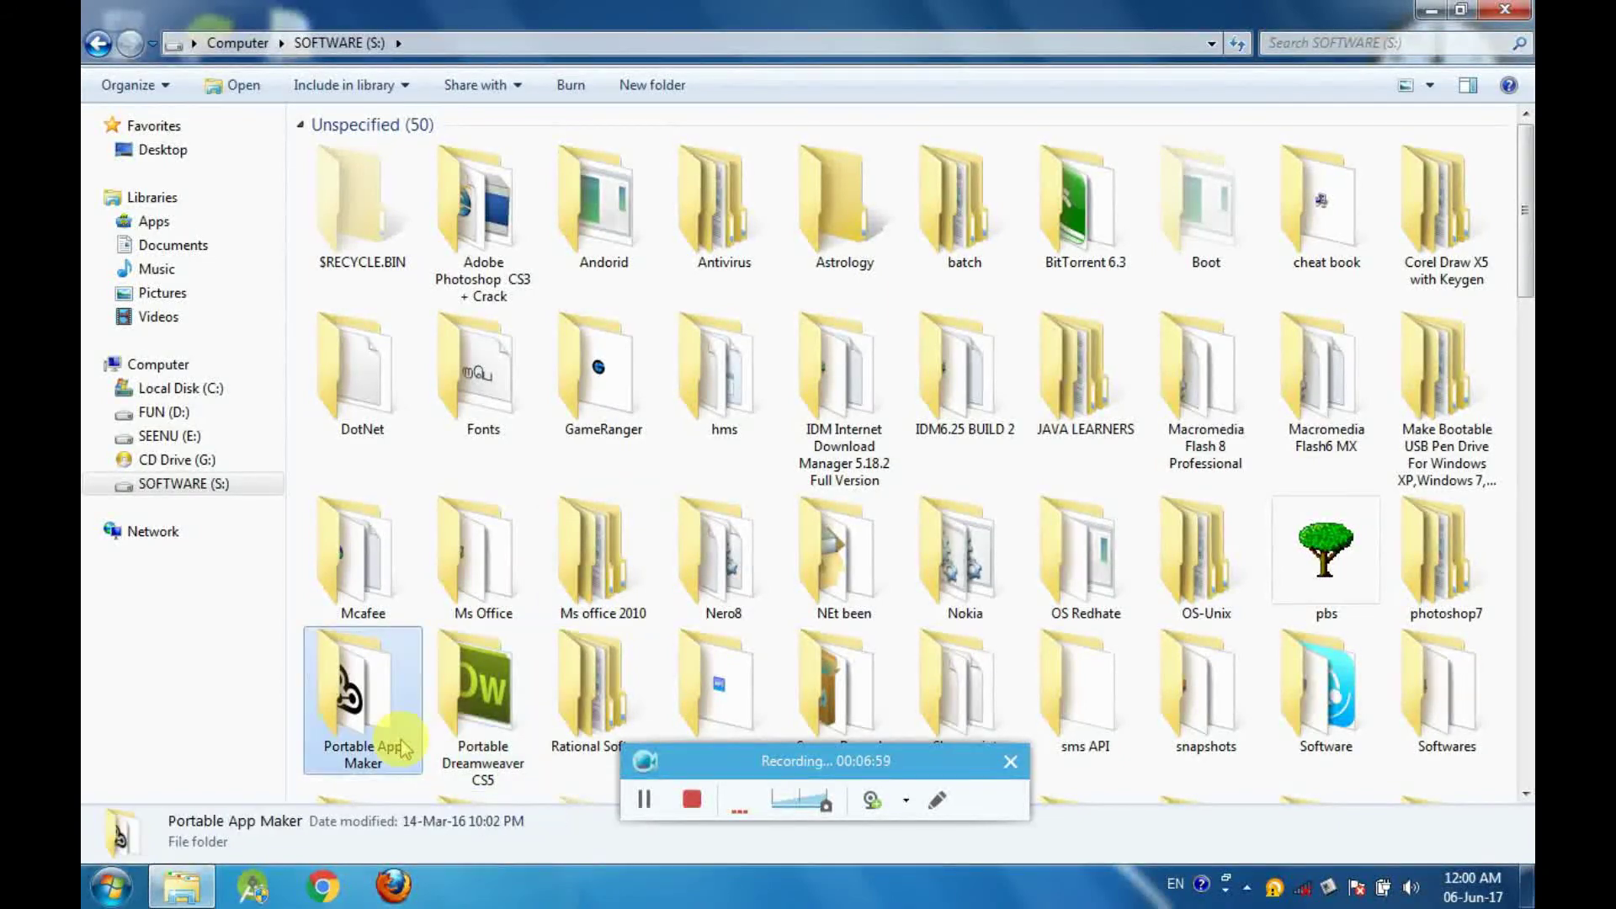
Paste the cut VLC media player.cameyo.exe into the Portable App Maker folder and close the folder window
right_click(413, 391)
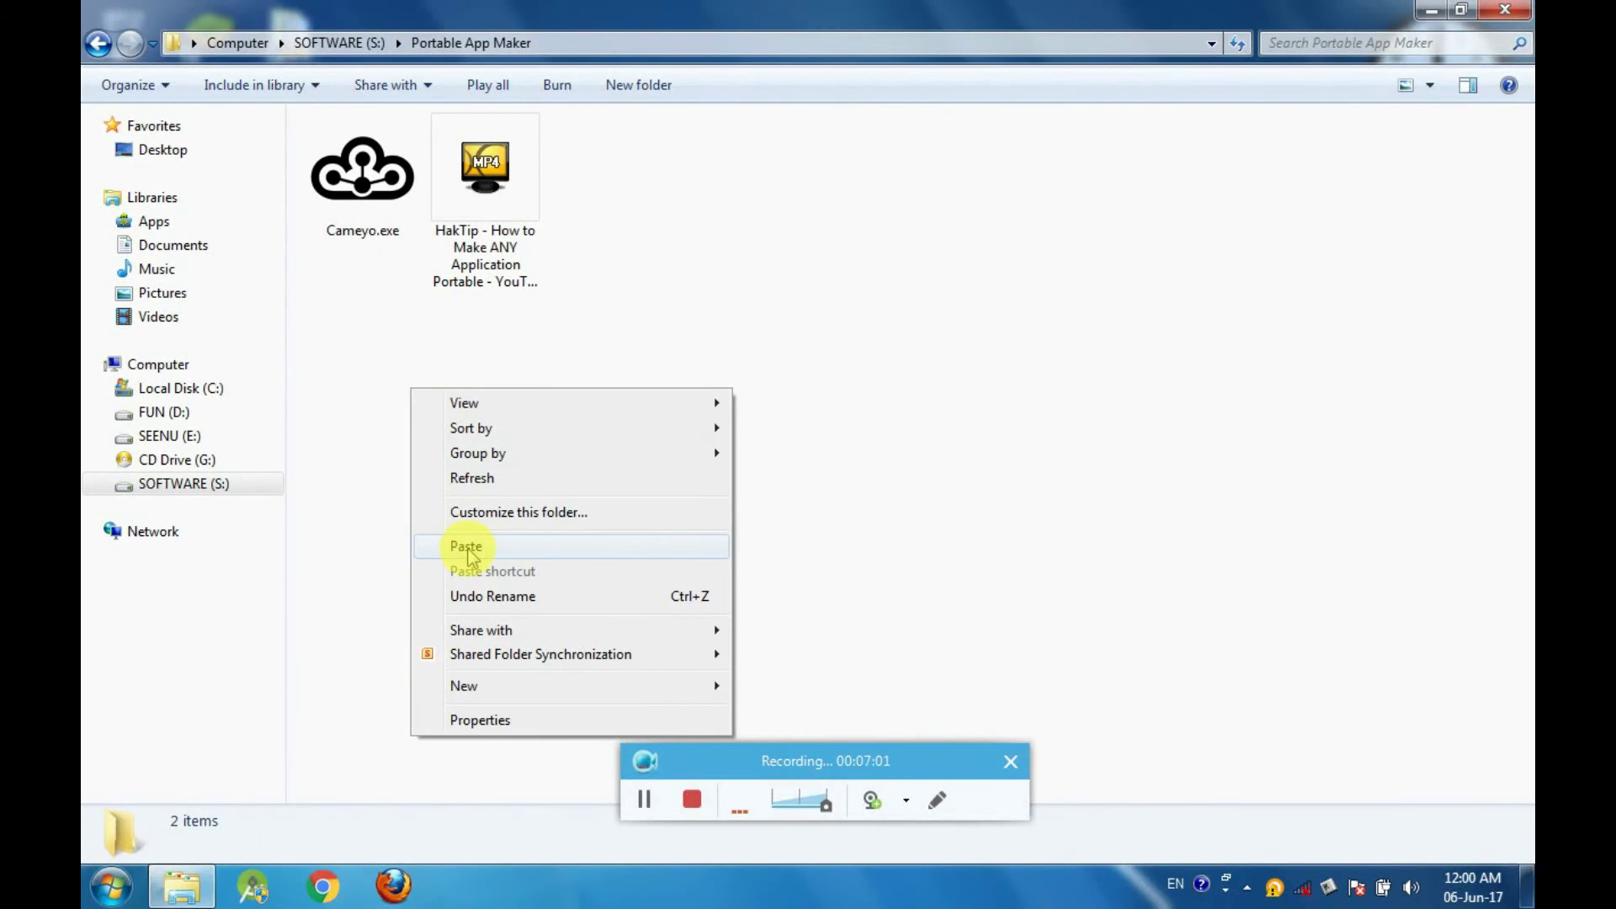
left_click(468, 547)
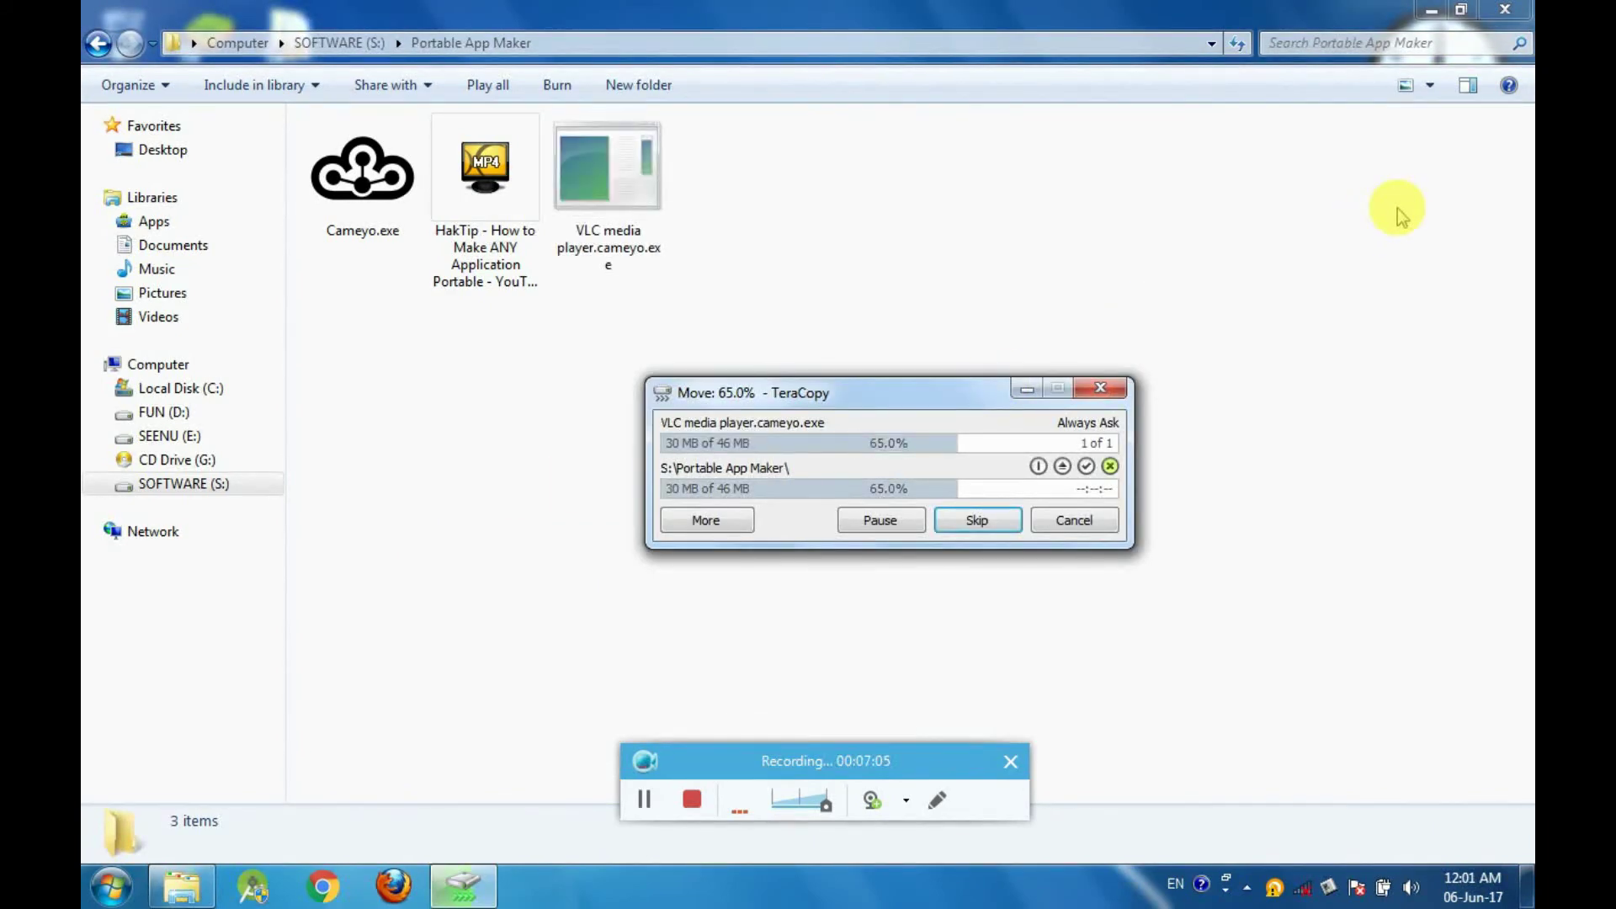
left_click(1506, 9)
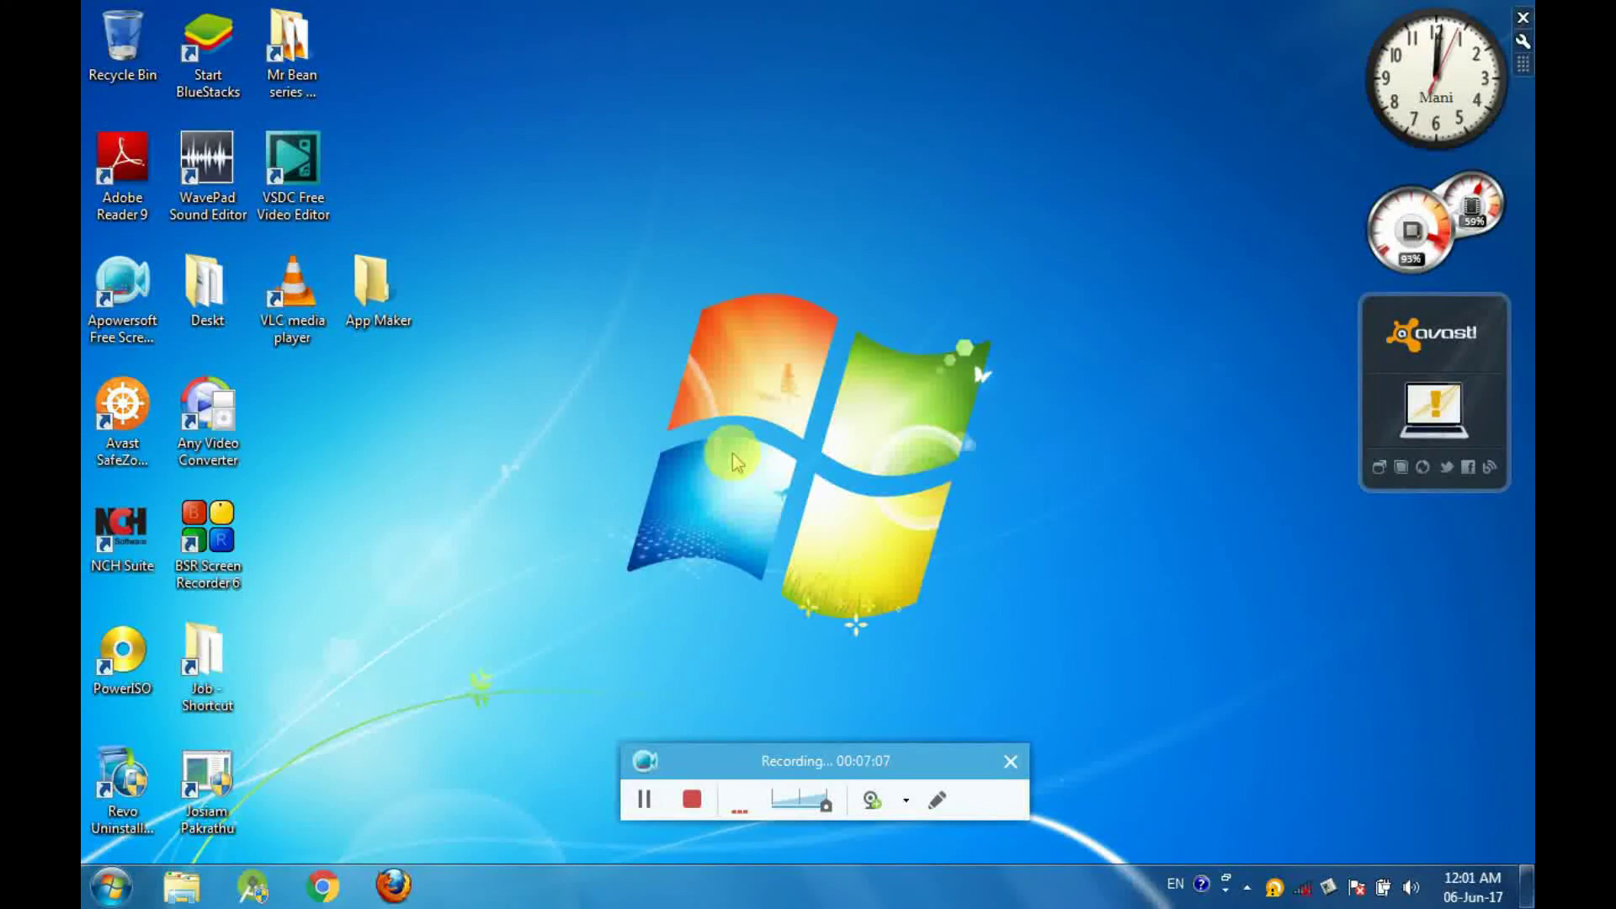
Open the desktop's context menu
right_click(664, 466)
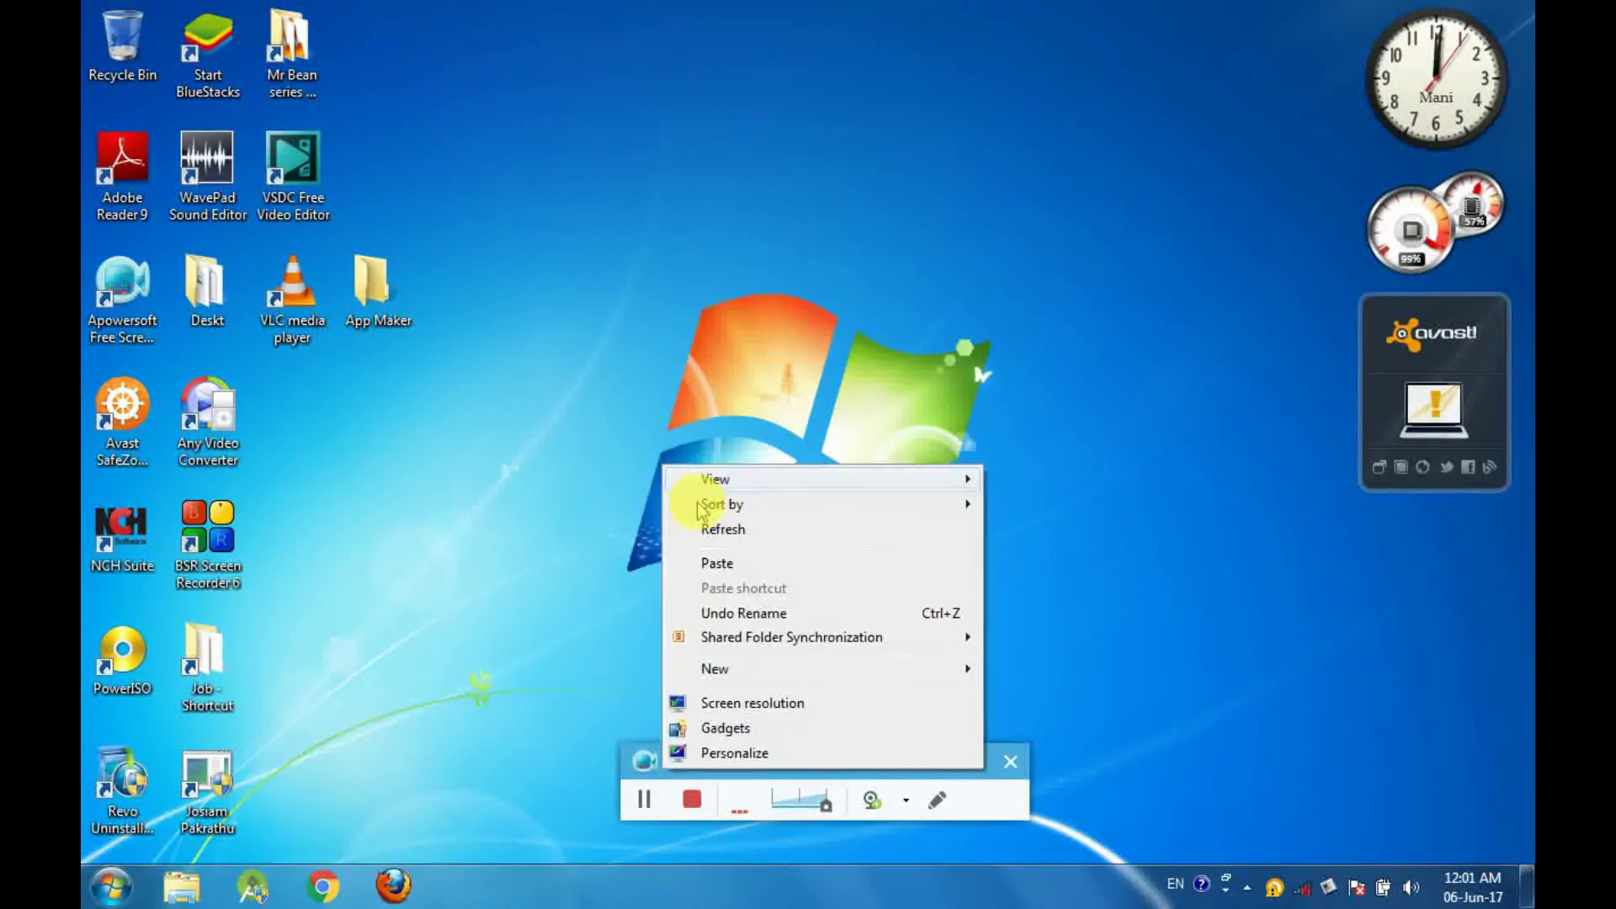